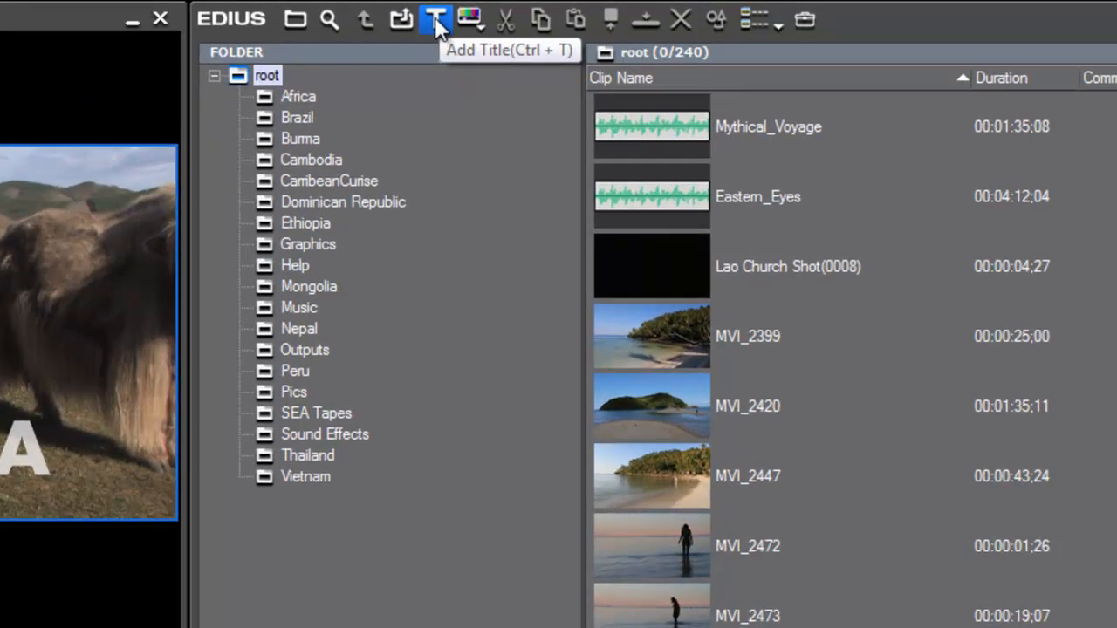
Add a new title over the current Mongolia frame and shift the titler window aside to compare it with the timeline preview
{"action": "left_click", "coordinate": [434, 21]}
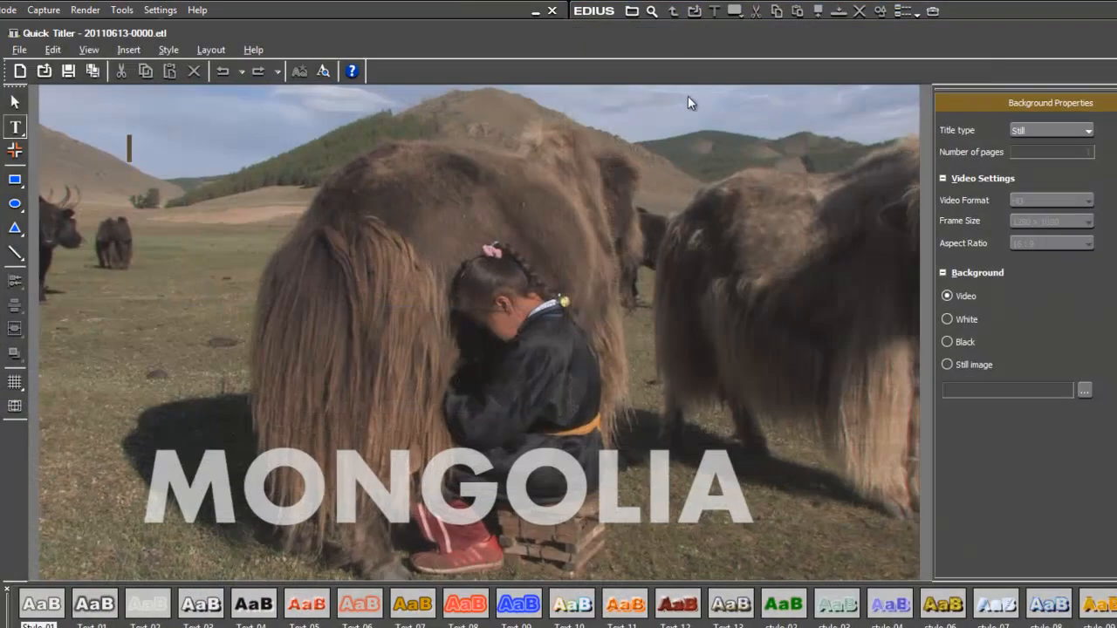
{"action": "left_click_drag", "start_coordinate": [695, 36], "coordinate": [571, 39]}
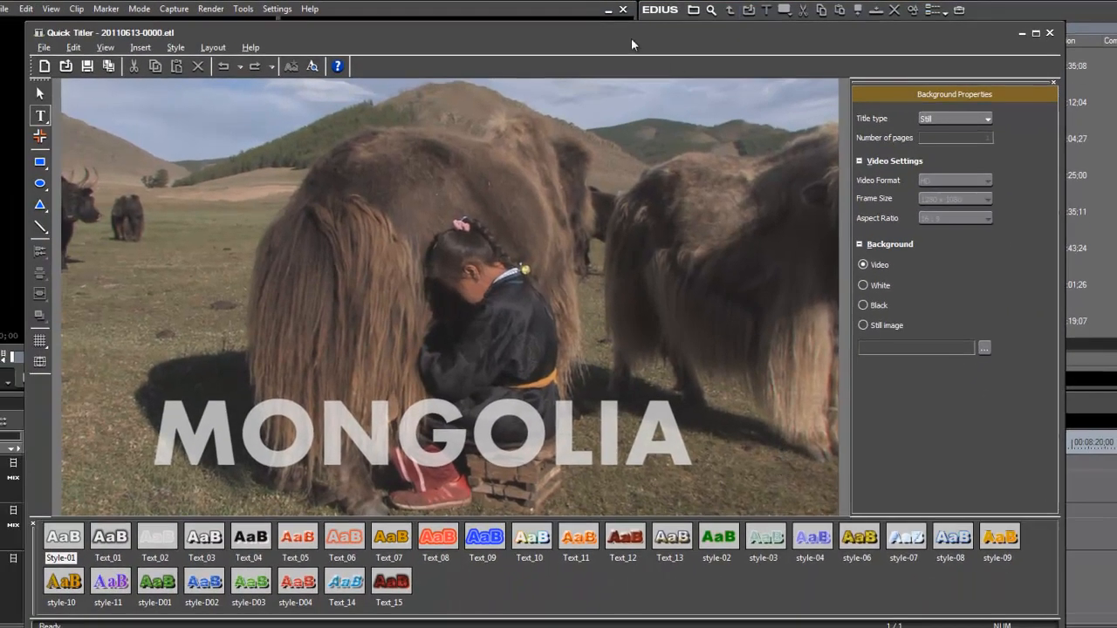
{"action": "left_click_drag", "start_coordinate": [622, 38], "coordinate": [787, 49]}
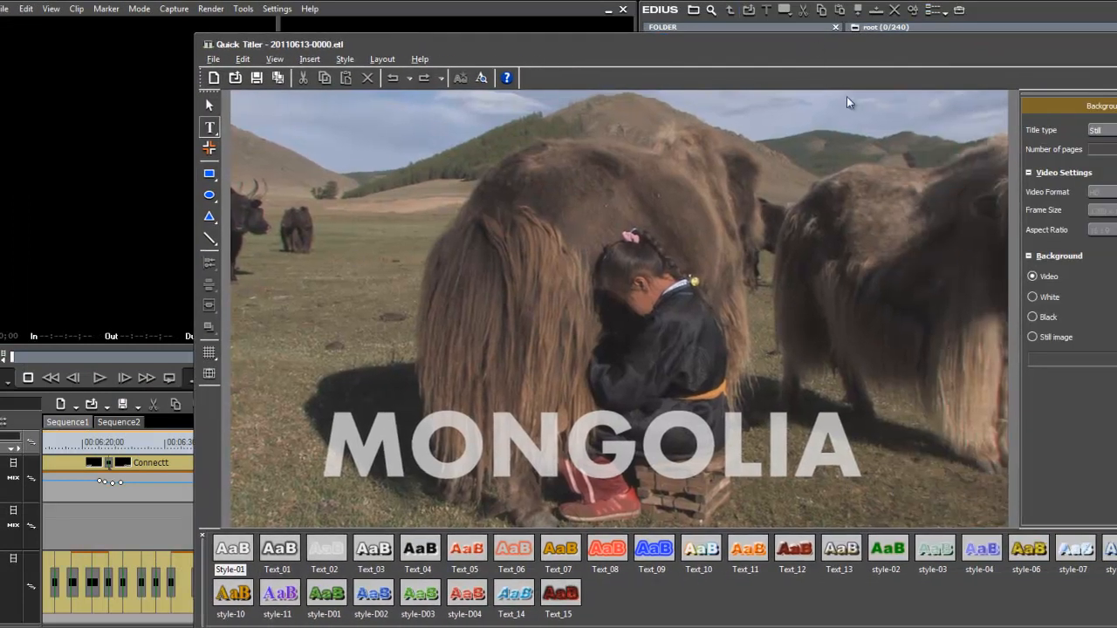
{"action": "left_click_drag", "start_coordinate": [789, 48], "coordinate": [1116, 66]}
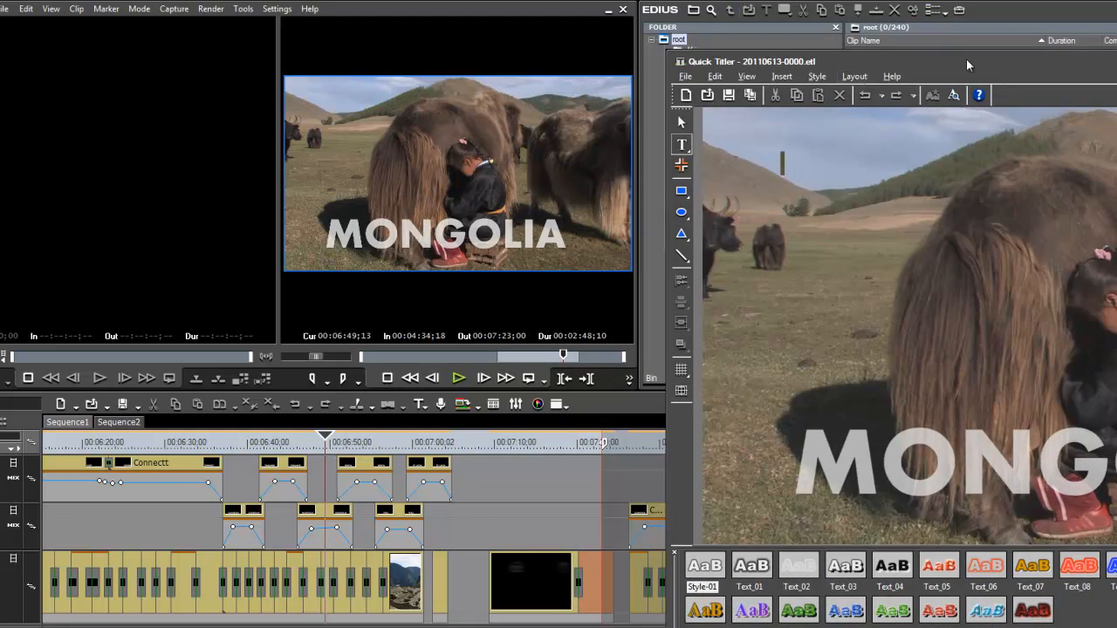
{"action": "left_click_drag", "start_coordinate": [1053, 59], "coordinate": [481, 40]}
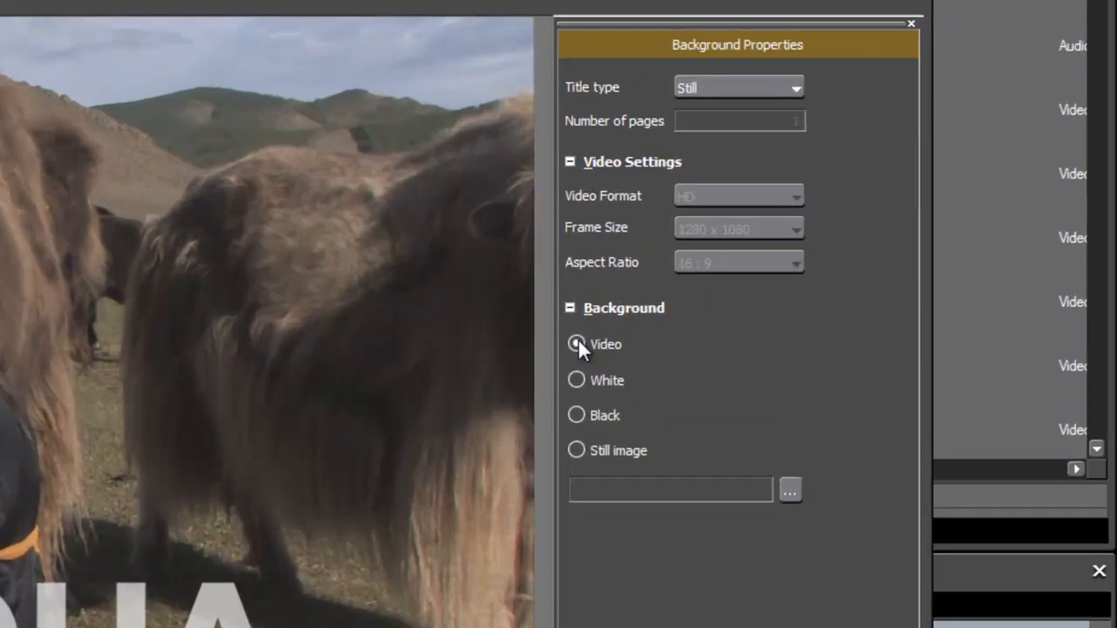
Try the White, Black and Still image title backgrounds, return to Video, and close the title
{"action": "left_click", "coordinate": [576, 381]}
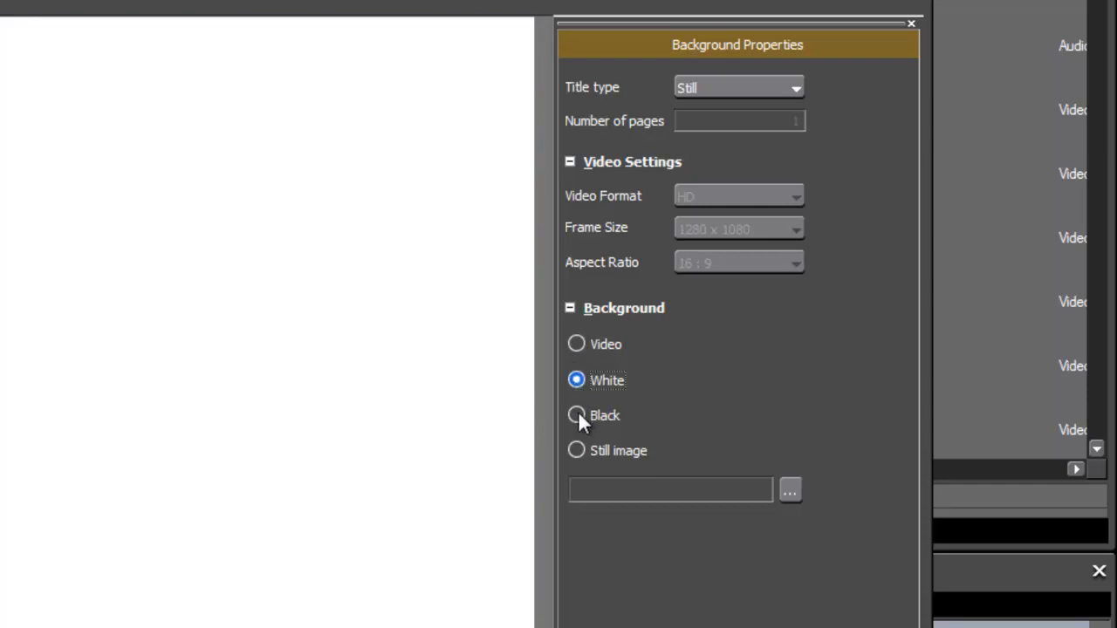
{"action": "left_click", "coordinate": [577, 414]}
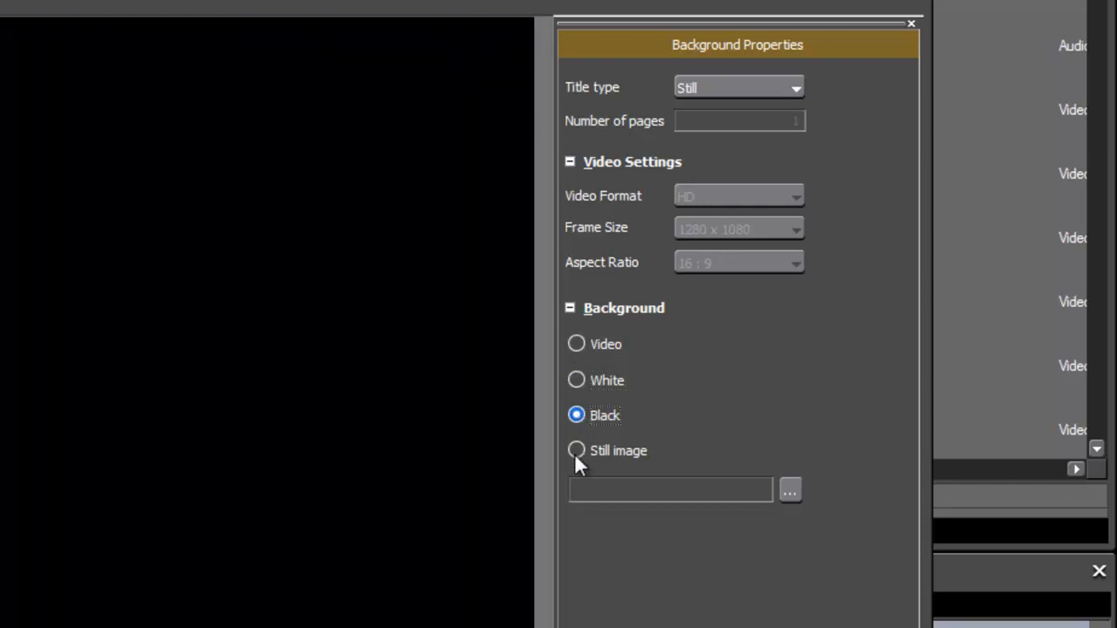
{"action": "left_click", "coordinate": [575, 451]}
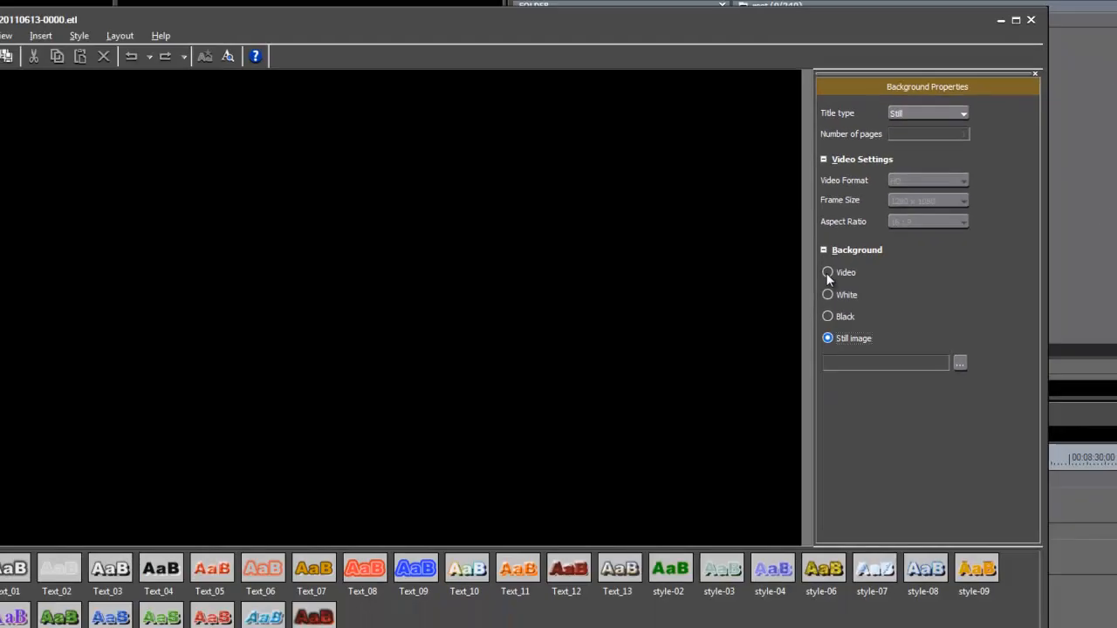
{"action": "left_click", "coordinate": [609, 334]}
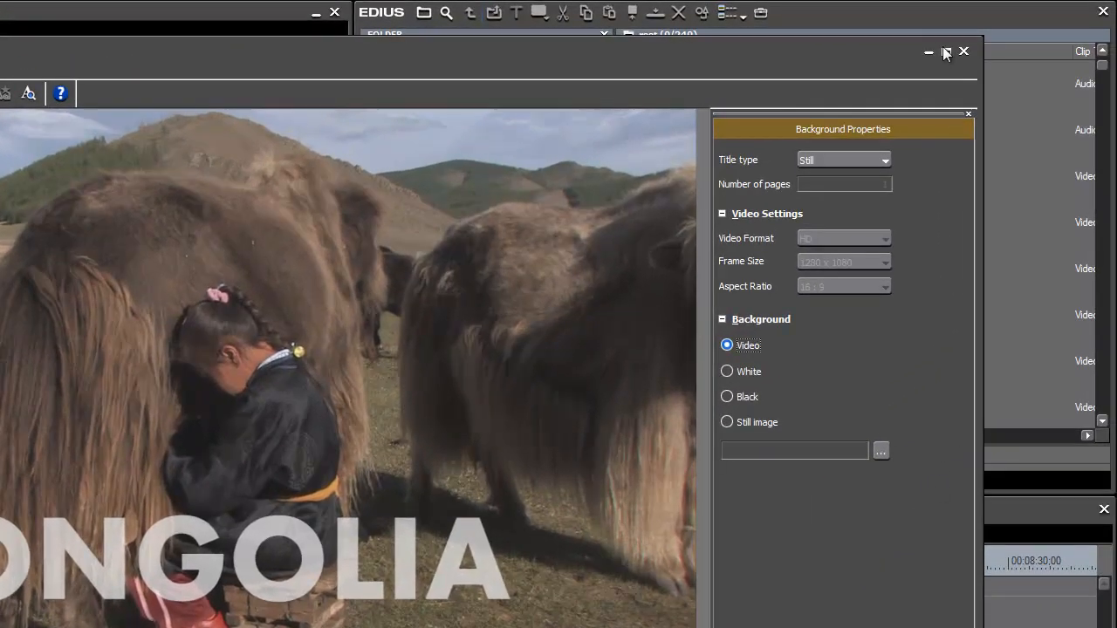
{"action": "left_click", "coordinate": [964, 51]}
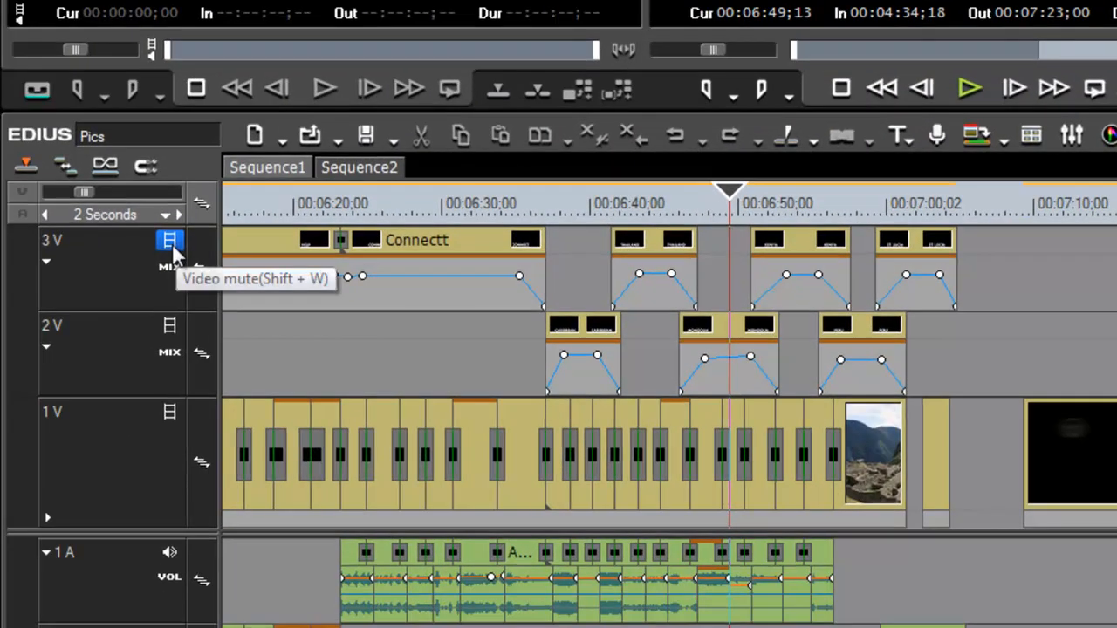
Mute the video of tracks 3V and 2V and move the timeline cursor to 00:06:53;28
{"action": "left_click", "coordinate": [171, 242]}
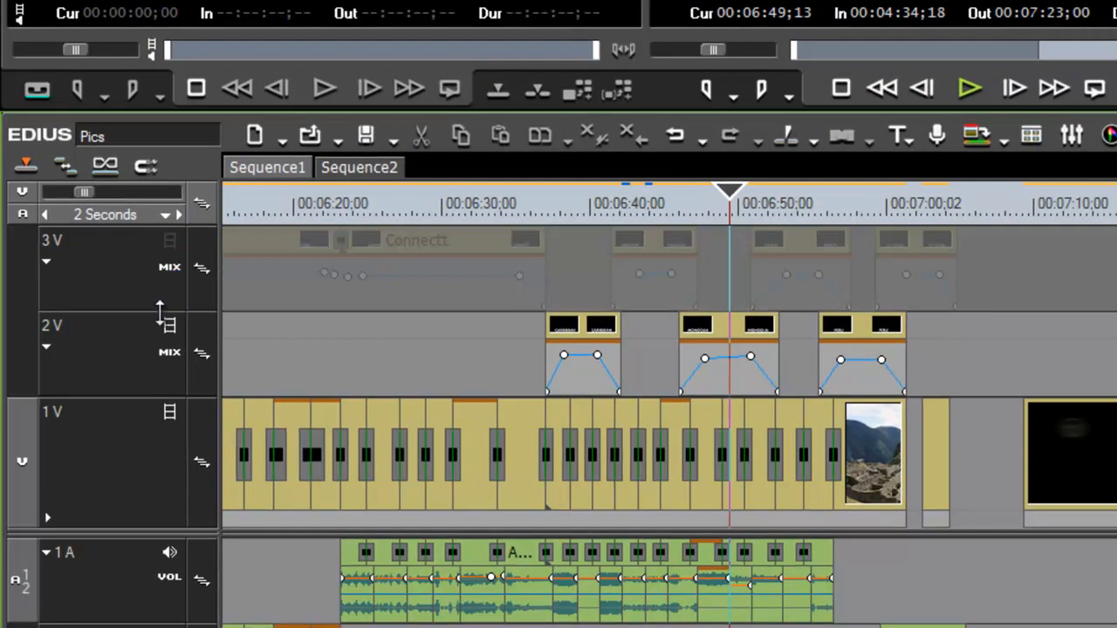
{"action": "left_click", "coordinate": [169, 326]}
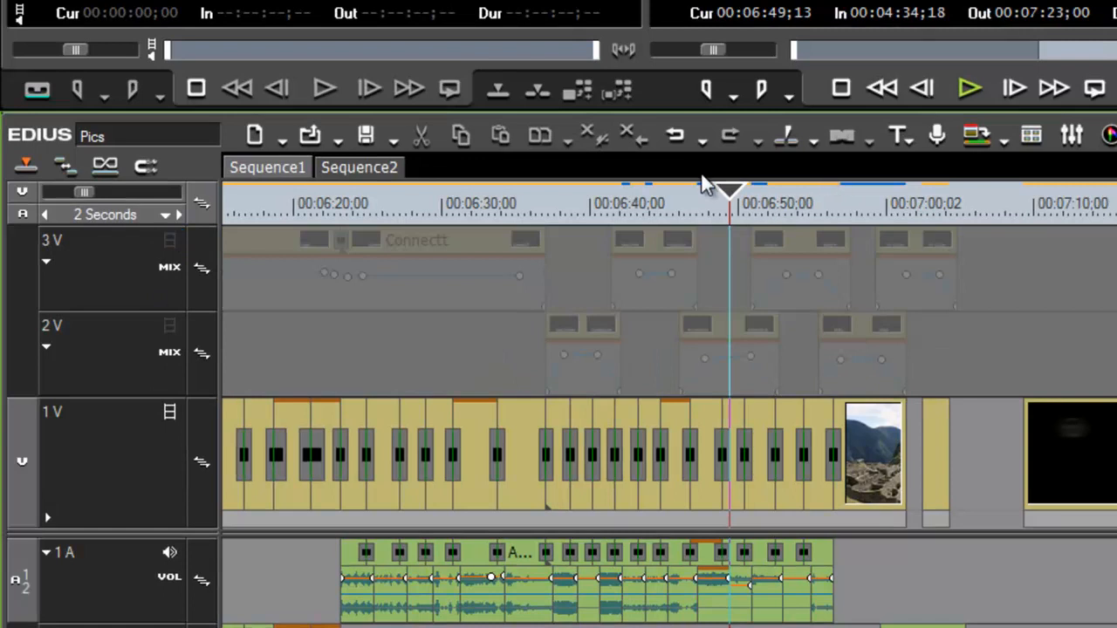
{"action": "left_click_drag", "start_coordinate": [728, 194], "coordinate": [765, 208]}
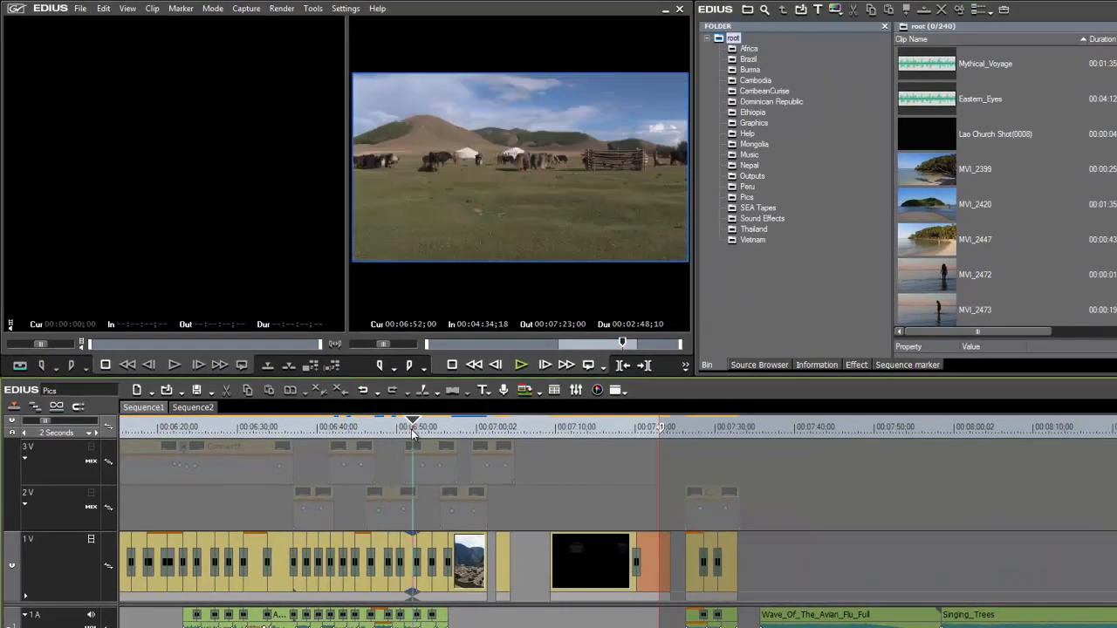
{"action": "left_click_drag", "start_coordinate": [413, 431], "coordinate": [425, 436]}
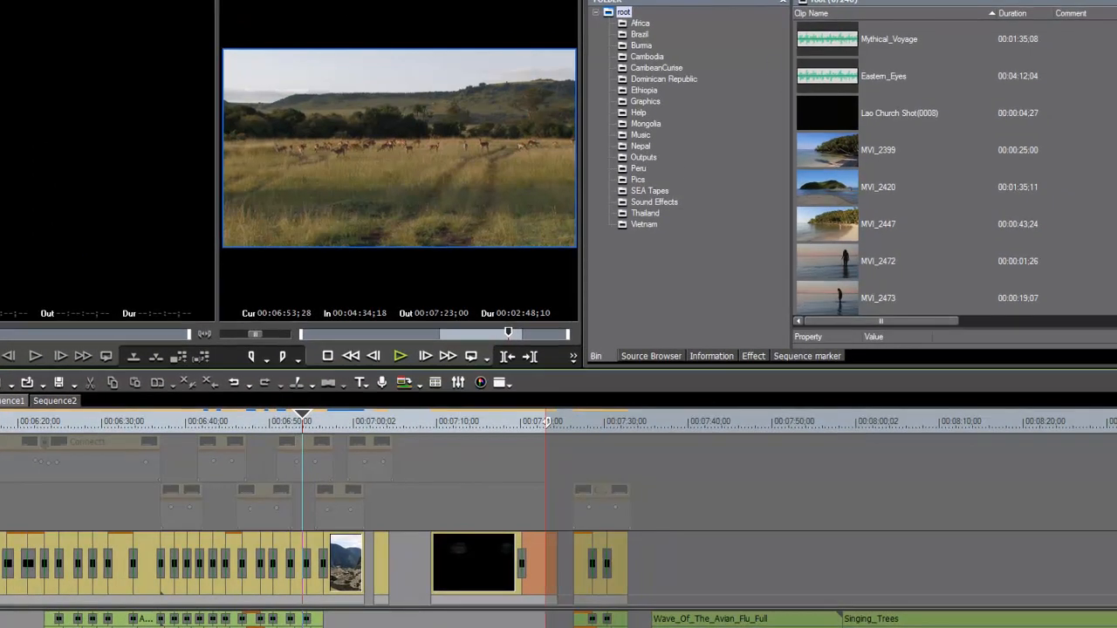
Create a new title over the antelope shot with the safe area guides shown, switching the grid on and off
{"action": "key", "text": "t"}
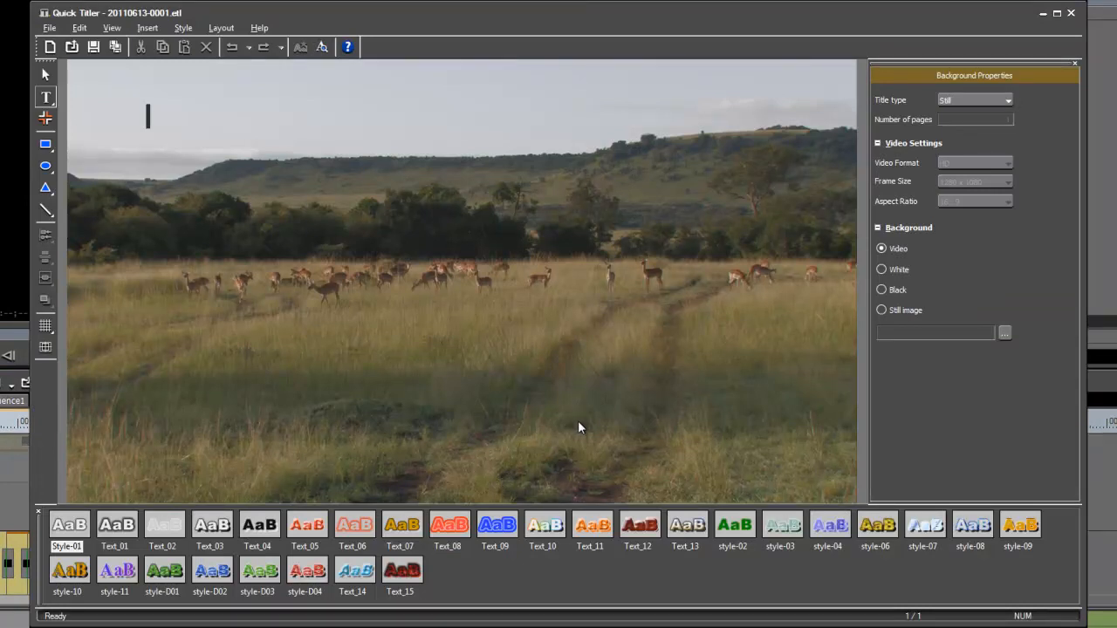
{"action": "left_click", "coordinate": [45, 350]}
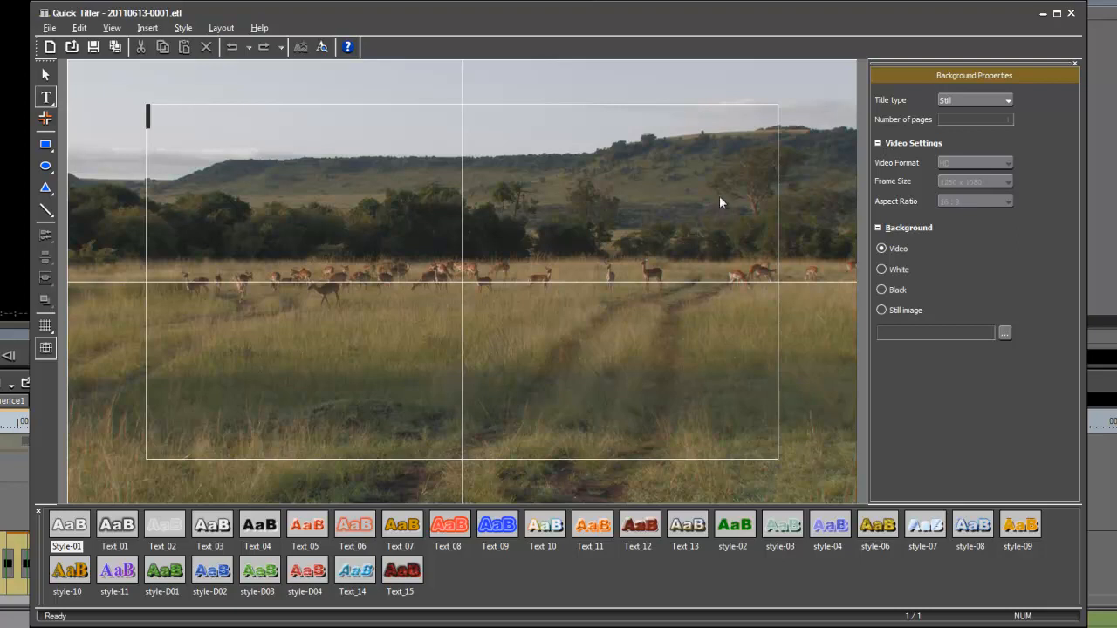
{"action": "left_click", "coordinate": [45, 327]}
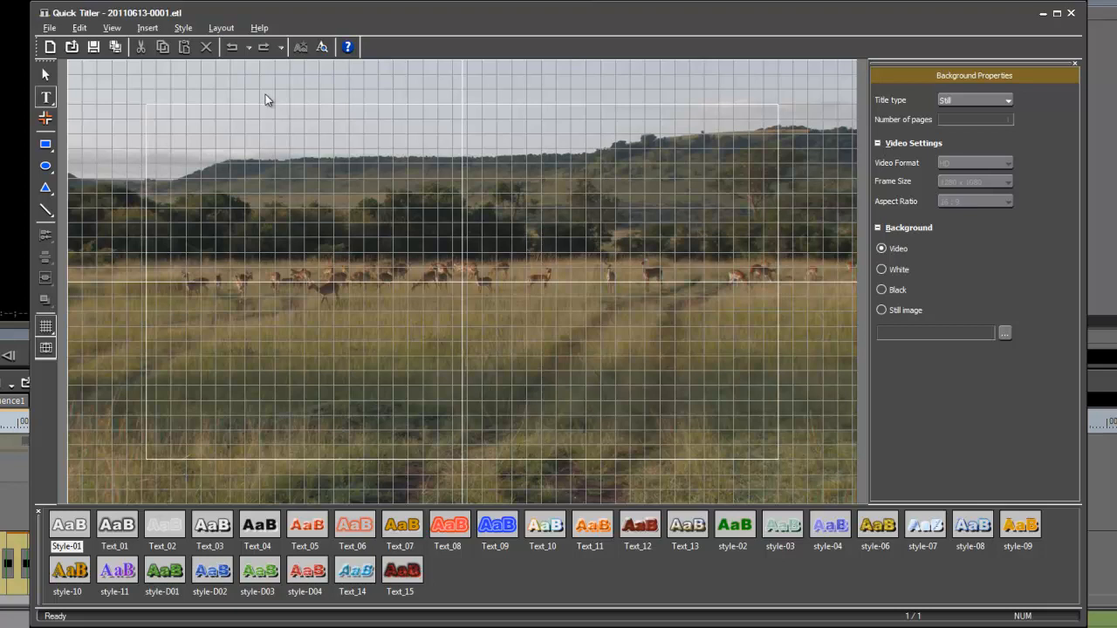
{"action": "left_click", "coordinate": [46, 325]}
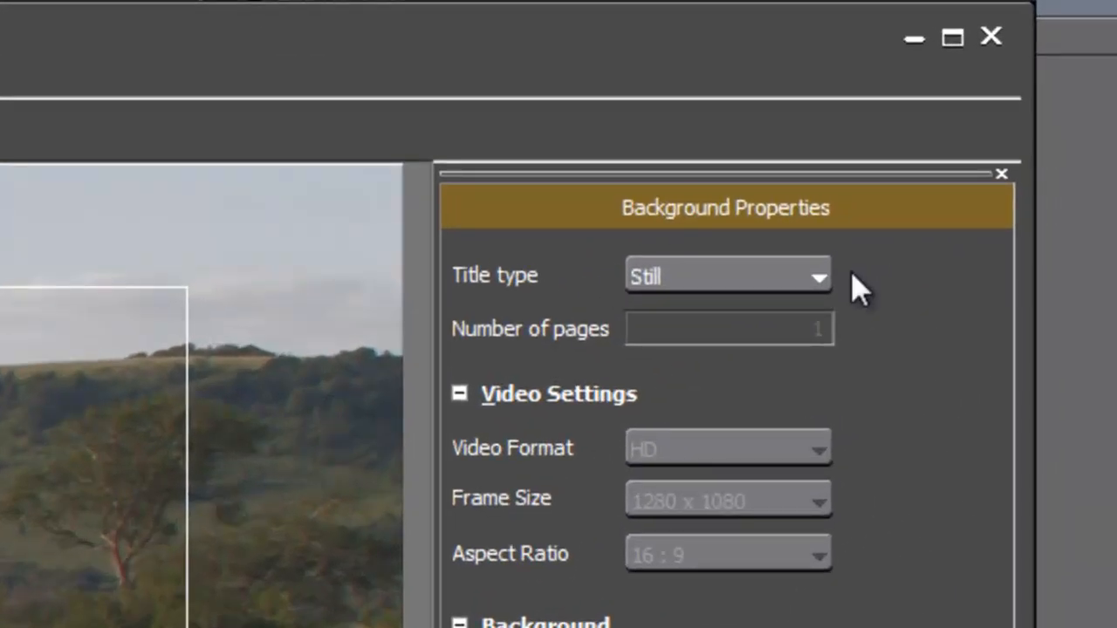
Try the title types Roll(from bottom), Roll(from top) and Crawl(from right), and set the title type back to Still
{"action": "left_click", "coordinate": [817, 276]}
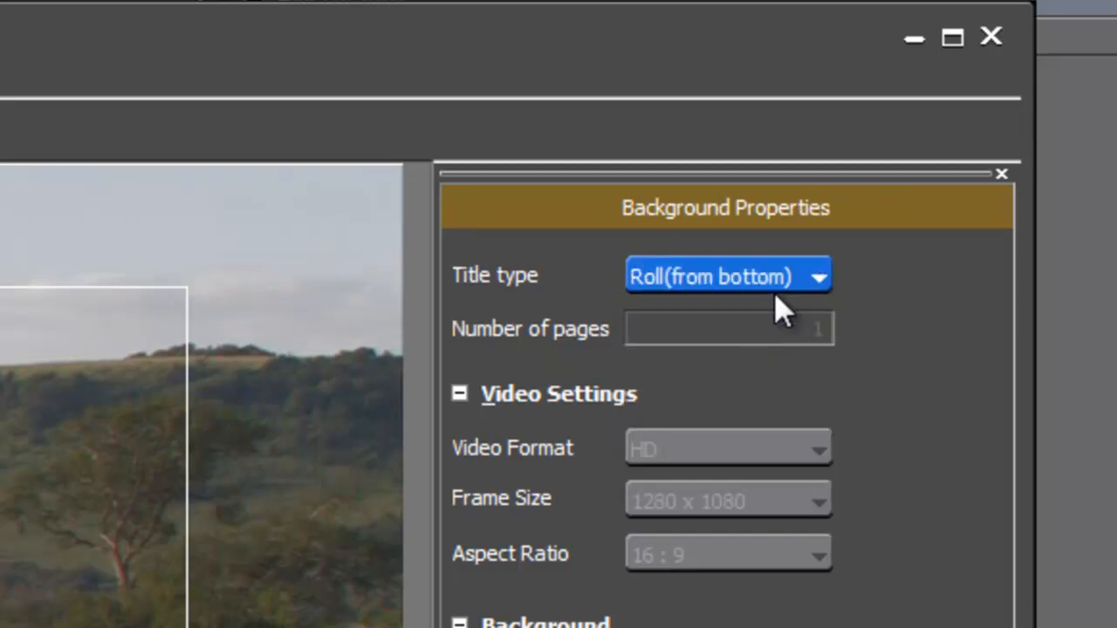
{"action": "left_click", "coordinate": [820, 278]}
{"action": "left_click", "coordinate": [776, 376]}
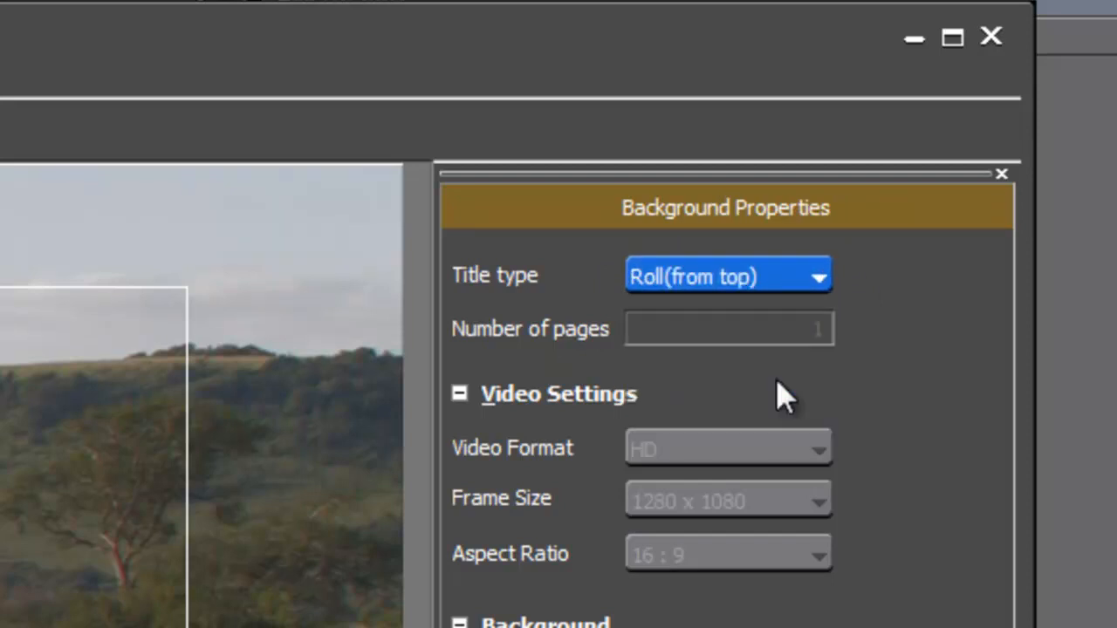
{"action": "left_click", "coordinate": [821, 277]}
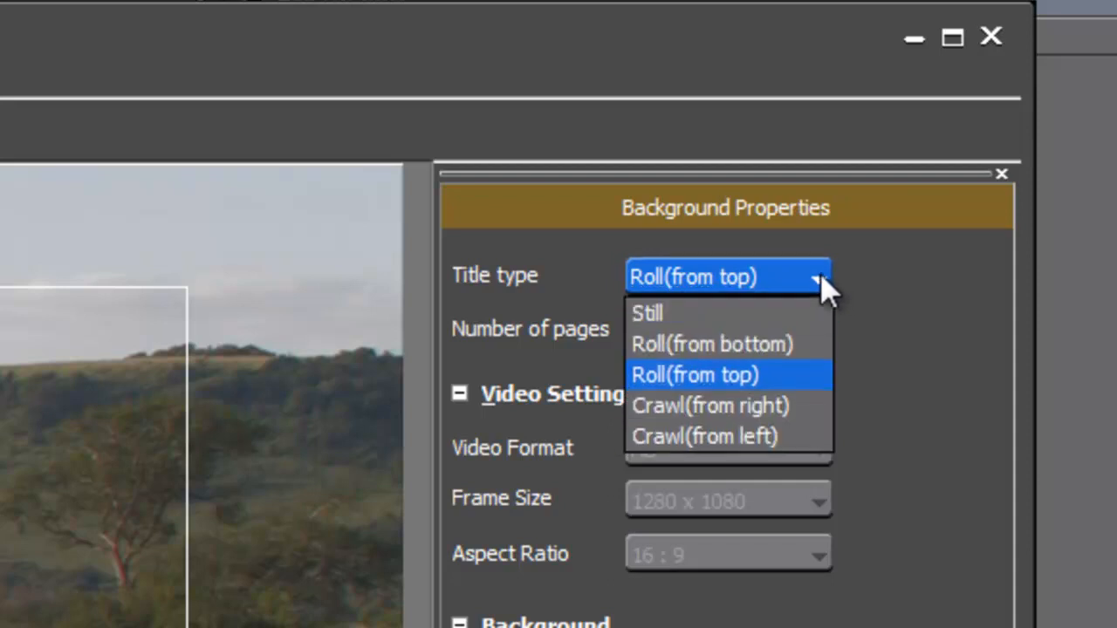
{"action": "left_click", "coordinate": [745, 405]}
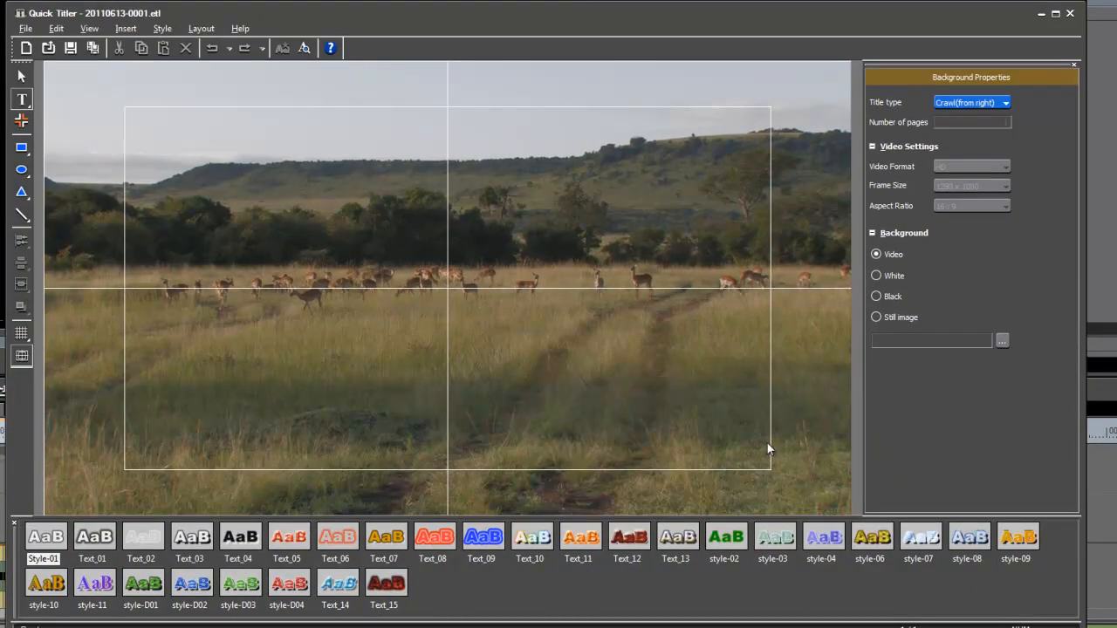
{"action": "left_click", "coordinate": [1006, 103]}
{"action": "left_click", "coordinate": [985, 115]}
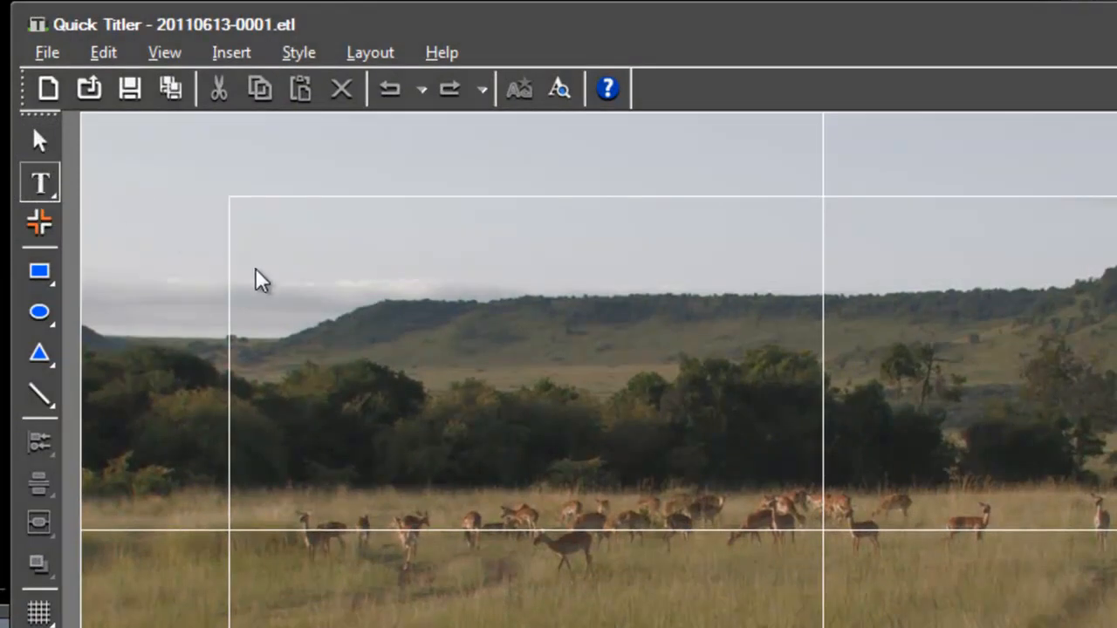
Enter the sample text "ZXZXXsadassdasd" in the title
{"action": "type", "text": "ZXZXX"}
{"action": "key", "text": "Escape"}
{"action": "type", "text": "sadassd"}
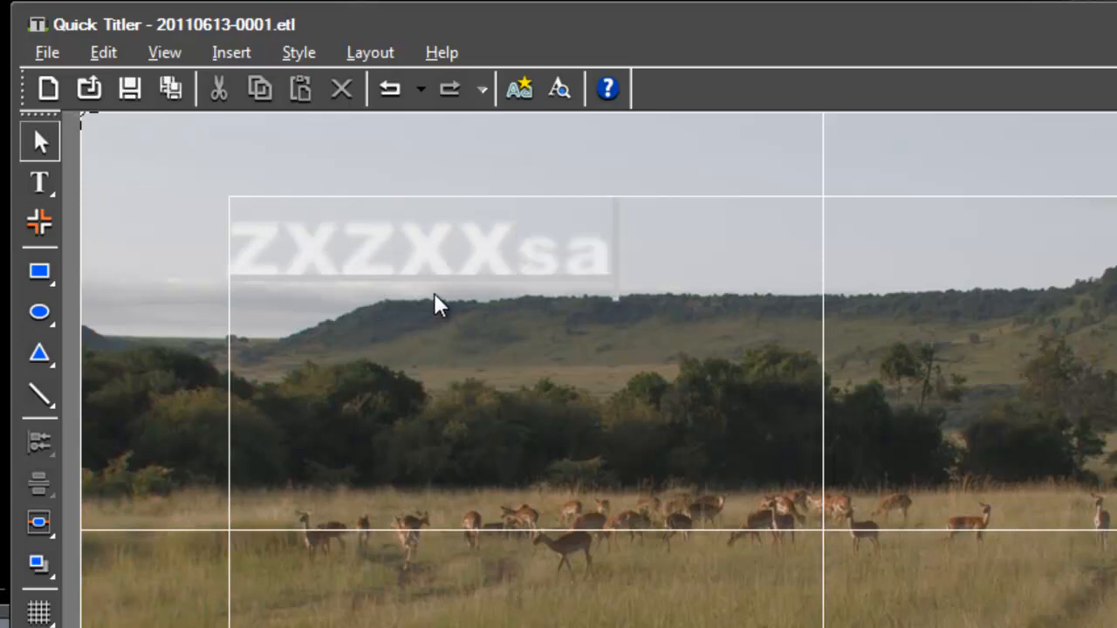
{"action": "type", "text": "asd"}
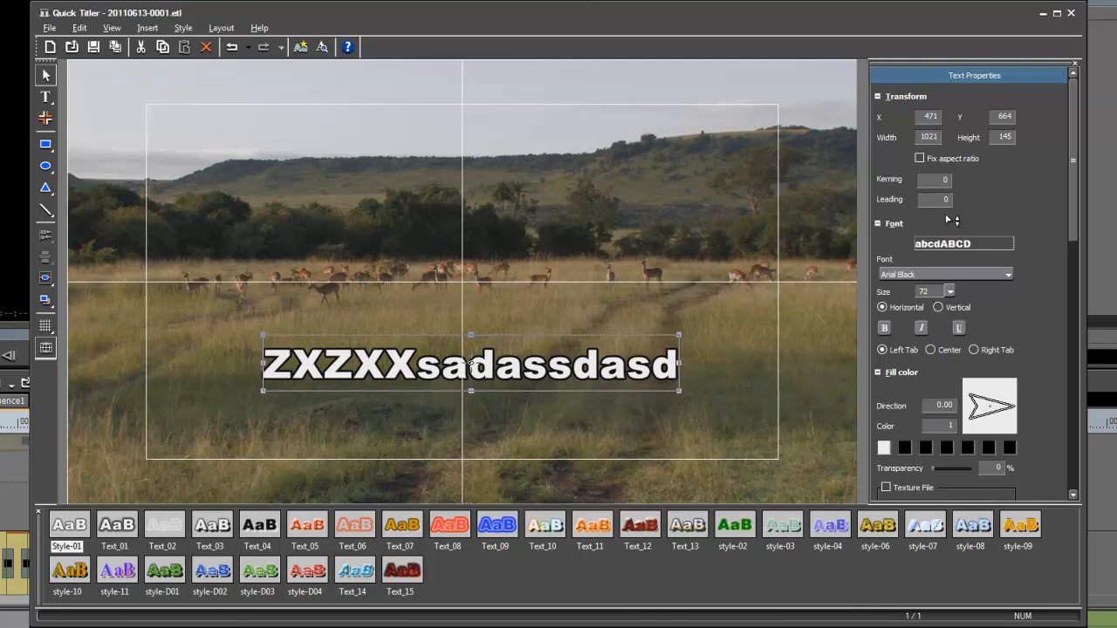
Set the sample text's kerning to -9 and move the text up to about X 479, Y 542
{"action": "left_click", "coordinate": [947, 185]}
{"action": "type", "text": "-9"}
{"action": "key", "text": "Return"}
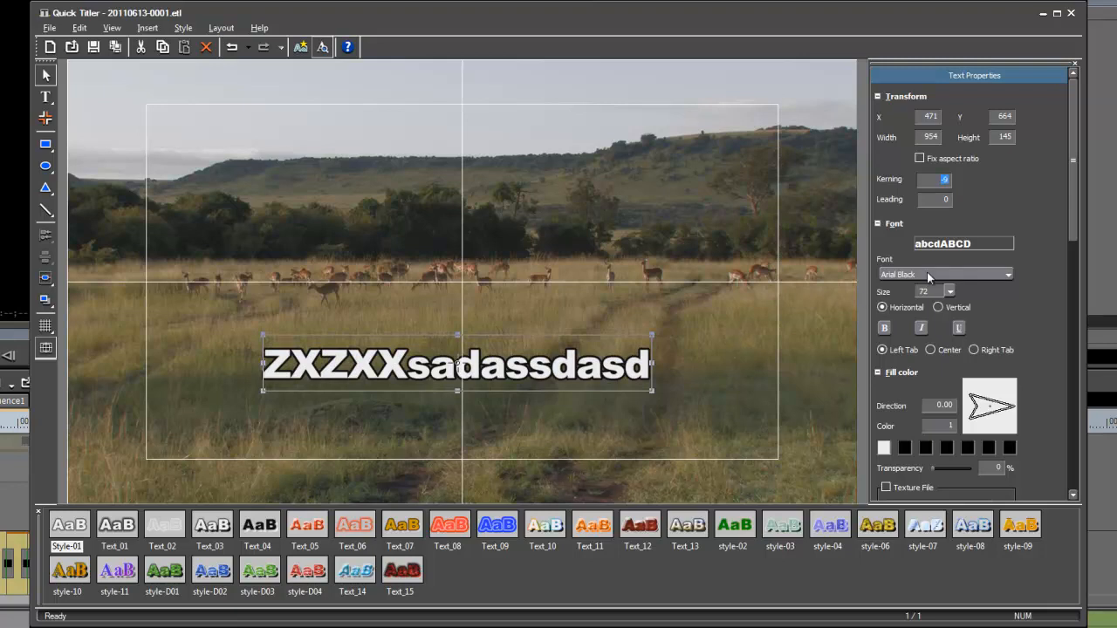
{"action": "left_click_drag", "start_coordinate": [545, 367], "coordinate": [552, 313]}
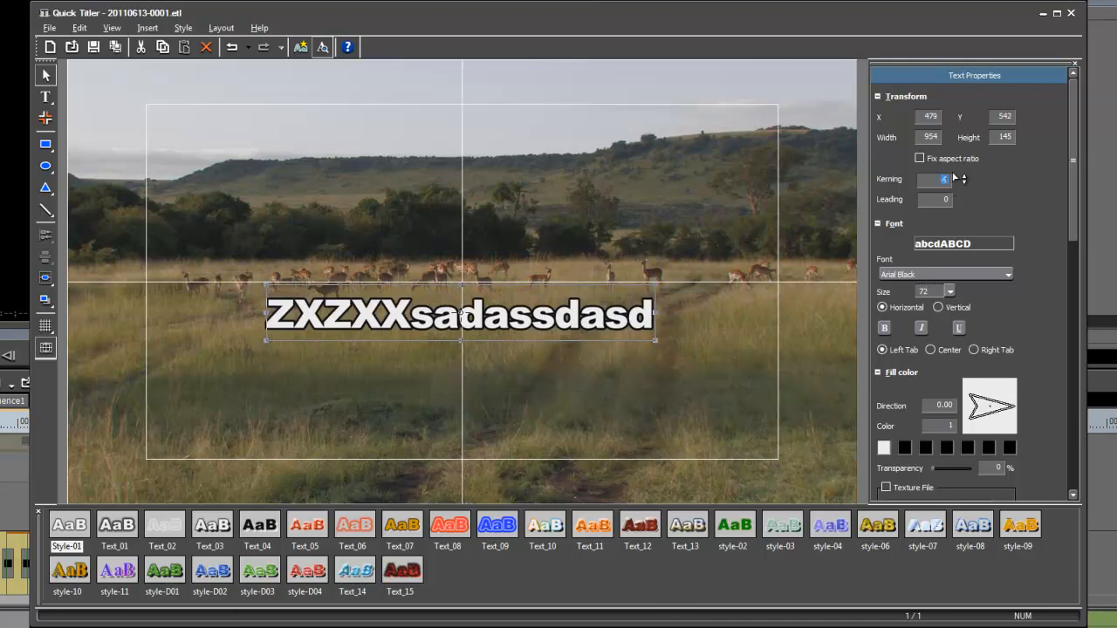
Widen the sample text's kerning to 14
{"action": "mouse_move", "coordinate": [945, 183]}
{"action": "left_mouse_down"}
{"action": "mouse_move", "coordinate": [949, 137]}
{"action": "mouse_move", "coordinate": [904, 202]}
{"action": "mouse_move", "coordinate": [949, 202]}
{"action": "mouse_move", "coordinate": [954, 214]}
{"action": "left_mouse_up"}
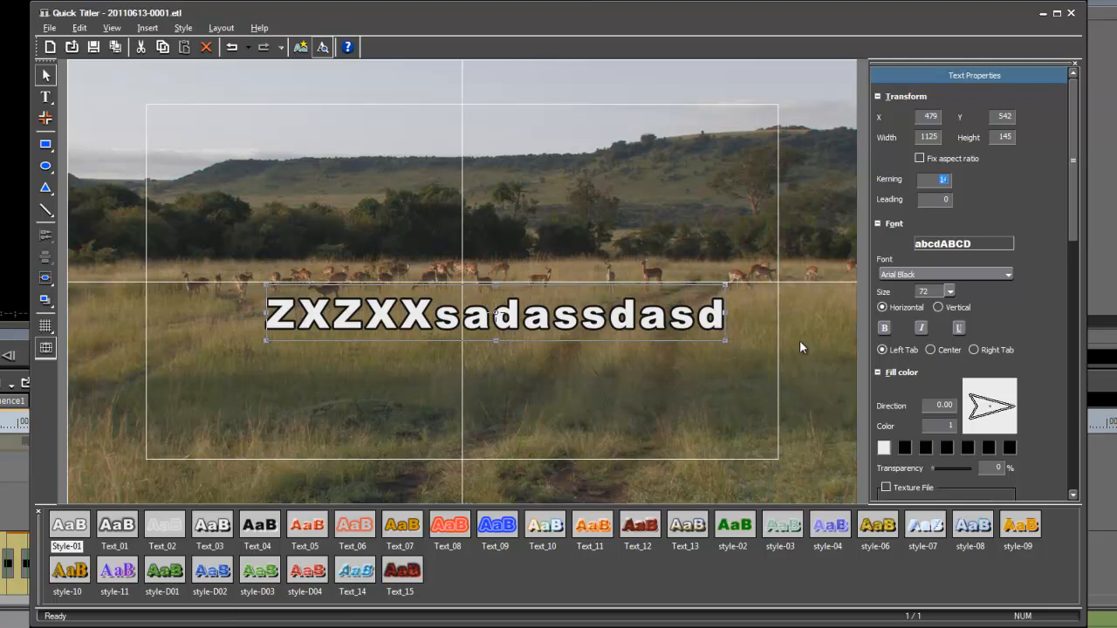
{"action": "key", "text": "Up"}
{"action": "left_click", "coordinate": [436, 577]}
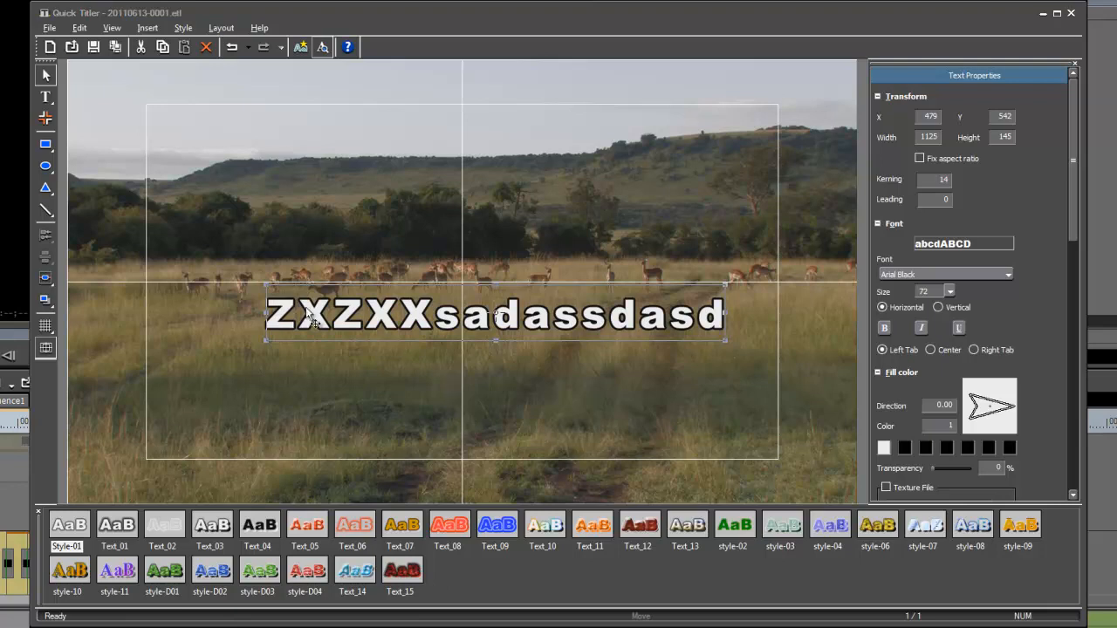
Select the sample text and delete it from the title
{"action": "left_click", "coordinate": [43, 75]}
{"action": "left_click", "coordinate": [366, 311]}
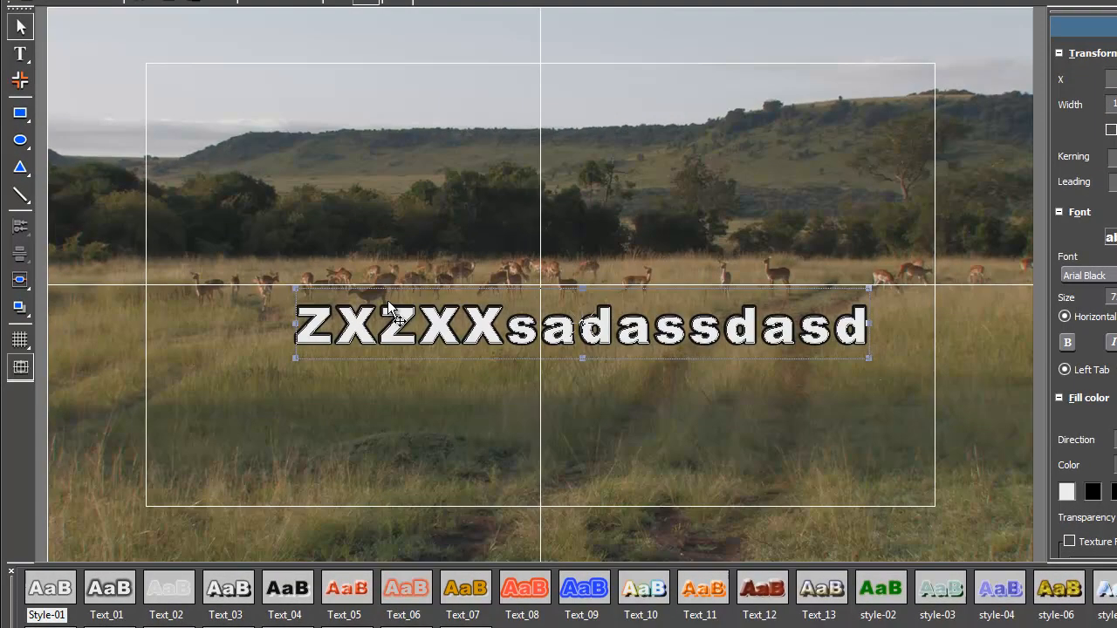
{"action": "left_click", "coordinate": [387, 300]}
{"action": "key", "text": "Delete"}
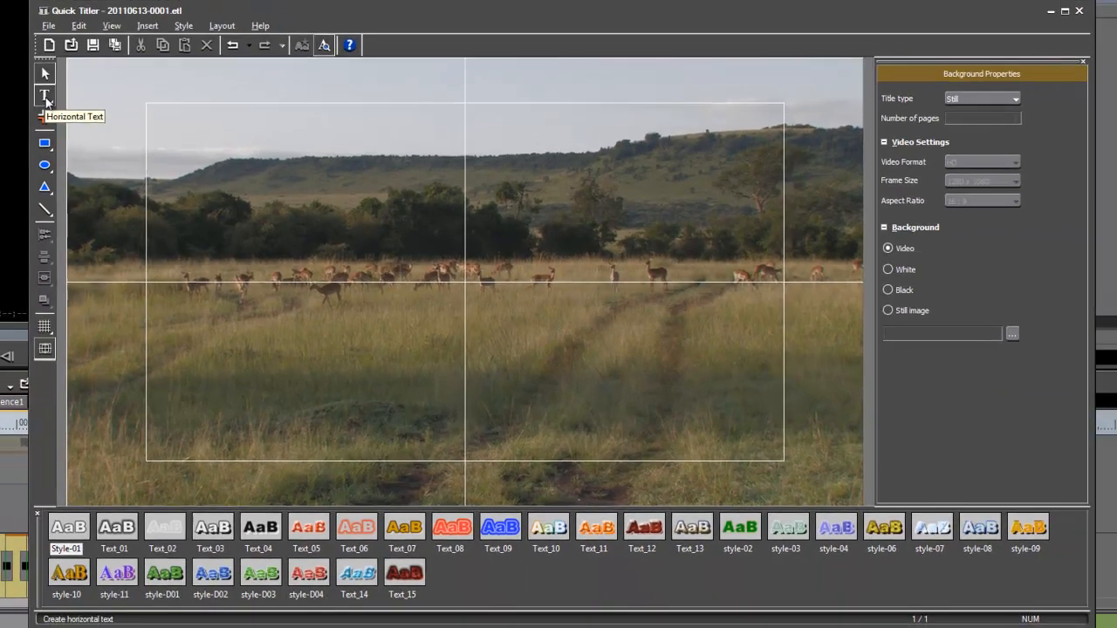
Start a horizontal text at the upper-left corner of the title safe area and choose the Text_10 style
{"action": "left_click", "coordinate": [46, 100]}
{"action": "left_click", "coordinate": [125, 142]}
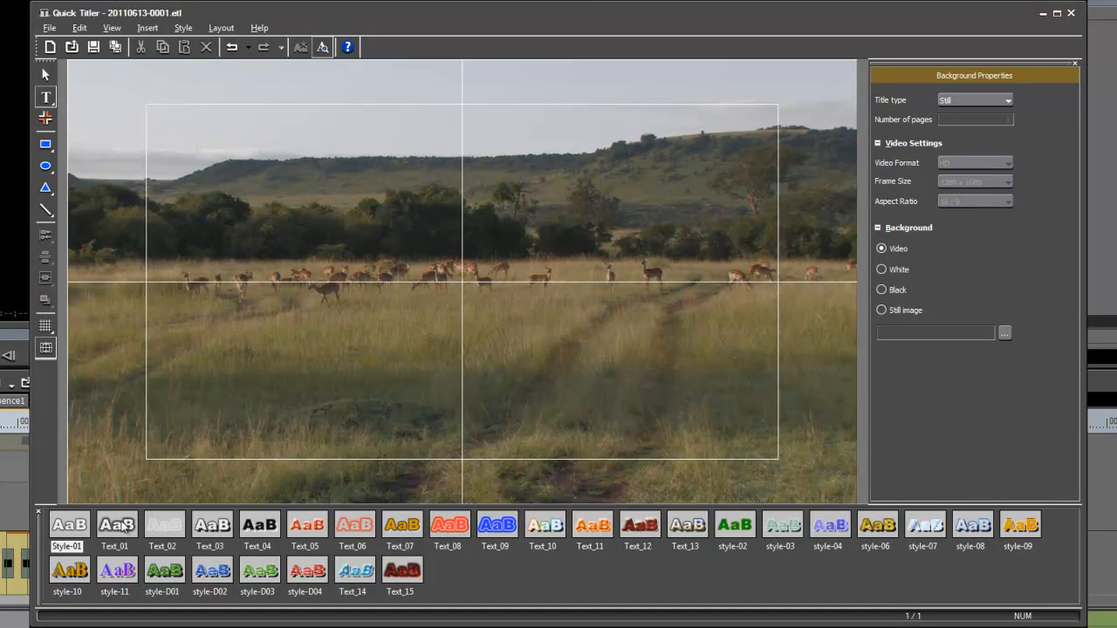
{"action": "left_click", "coordinate": [312, 528]}
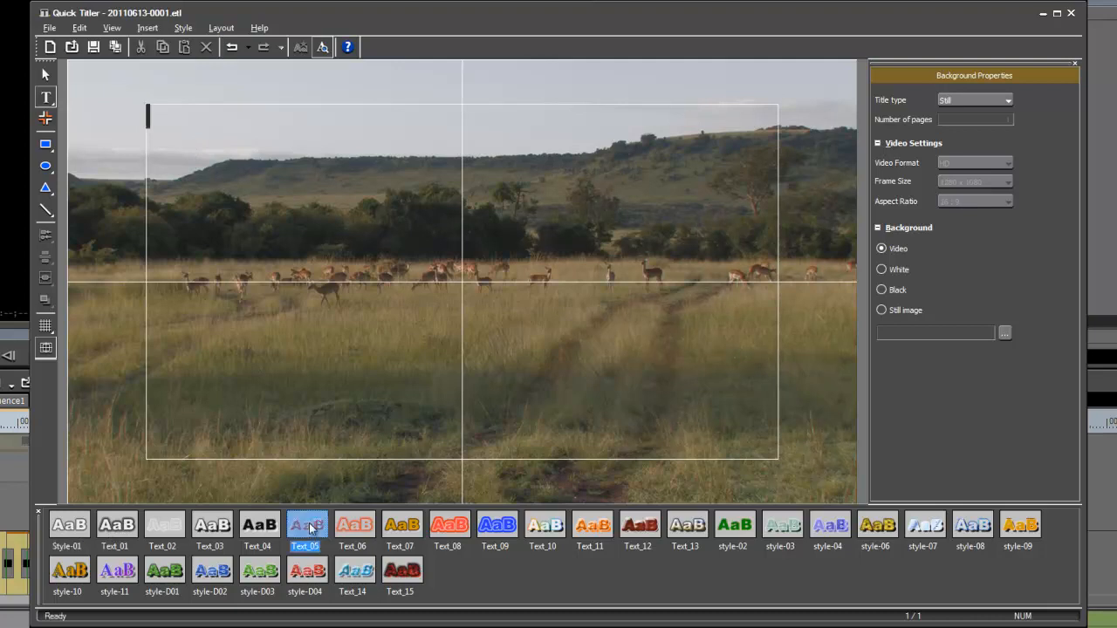
{"action": "left_click", "coordinate": [354, 526]}
{"action": "left_click", "coordinate": [402, 526]}
{"action": "left_click", "coordinate": [436, 530]}
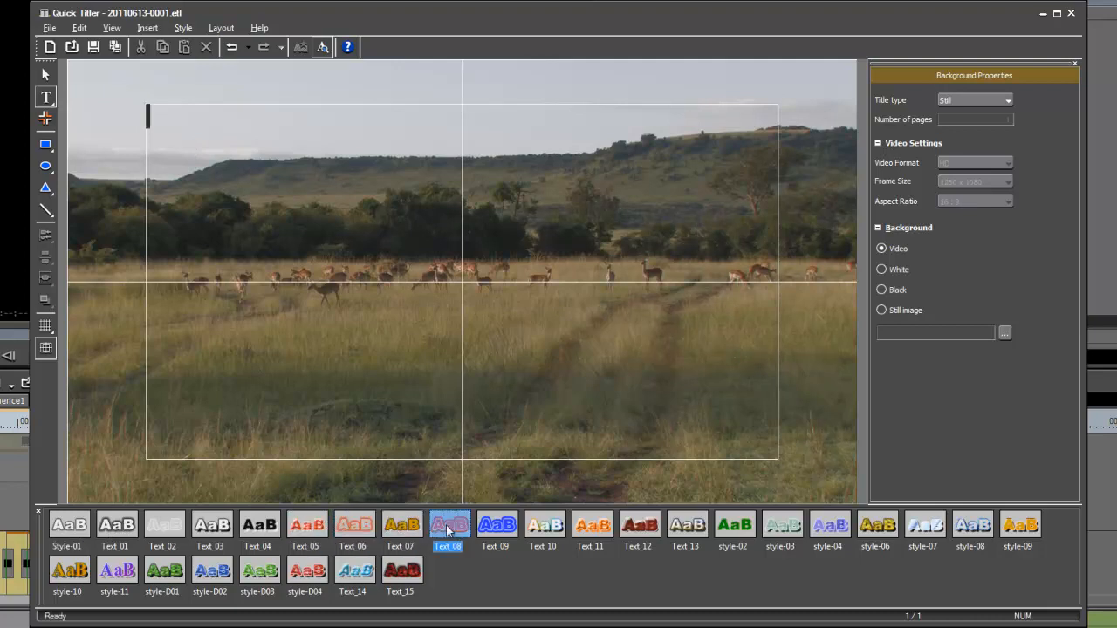
{"action": "left_click", "coordinate": [499, 533]}
{"action": "left_click", "coordinate": [547, 533]}
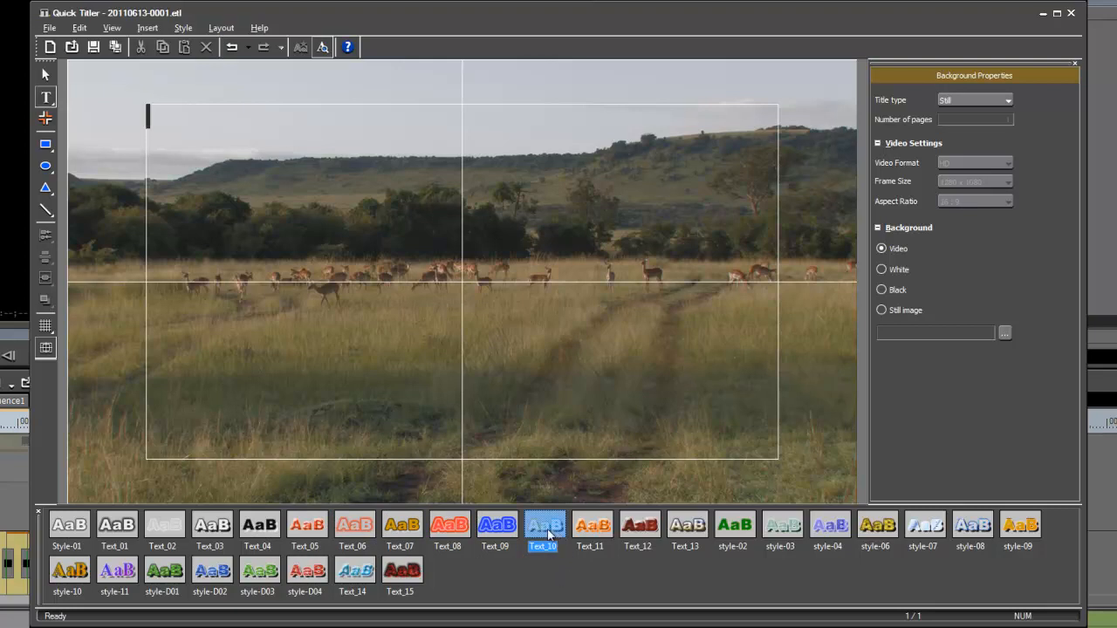
Enter "Kenya" and move the text to the lower centre of the frame at about X 785, Y 834
{"action": "type", "text": "Kenya"}
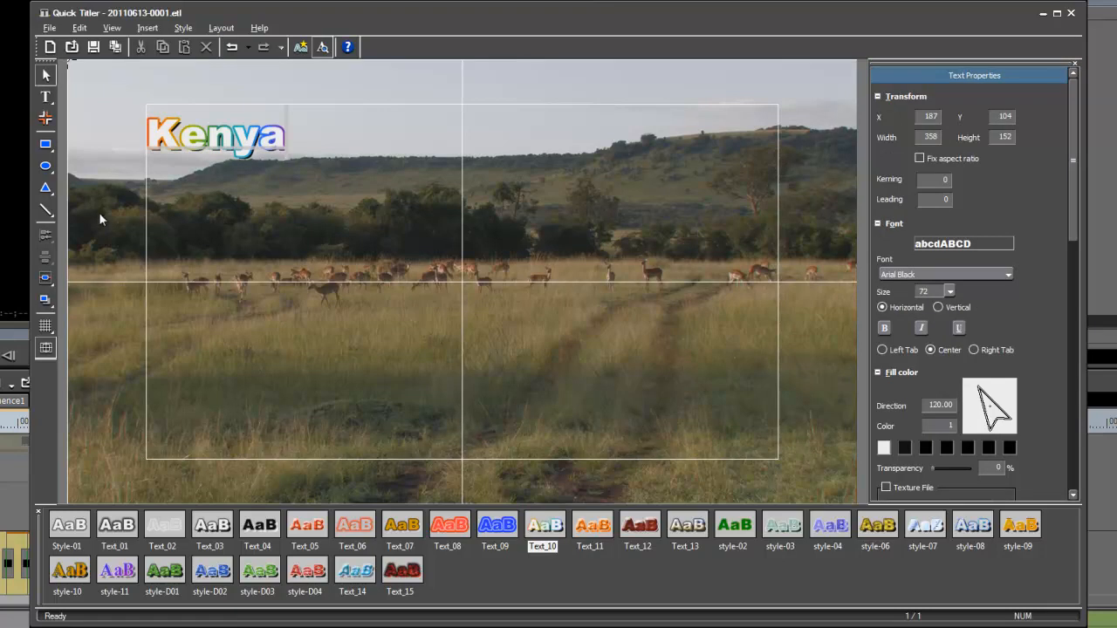
{"action": "left_click", "coordinate": [46, 75]}
{"action": "left_click_drag", "start_coordinate": [211, 150], "coordinate": [457, 436]}
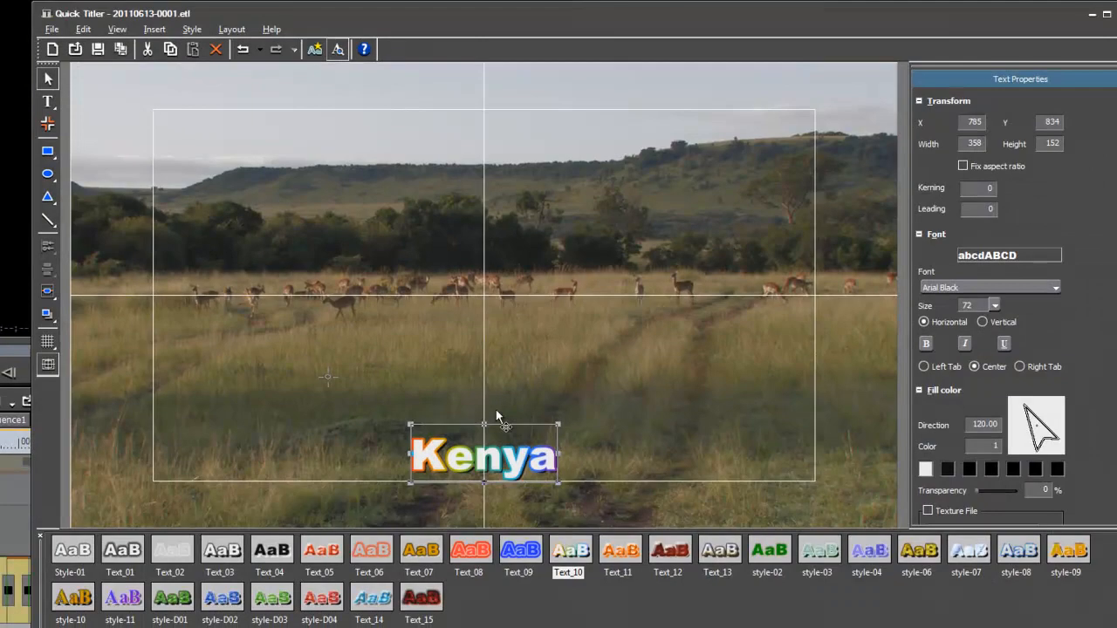
Edit the title text so that it reads "KENYA" in capital letters
{"action": "double_click", "coordinate": [462, 455]}
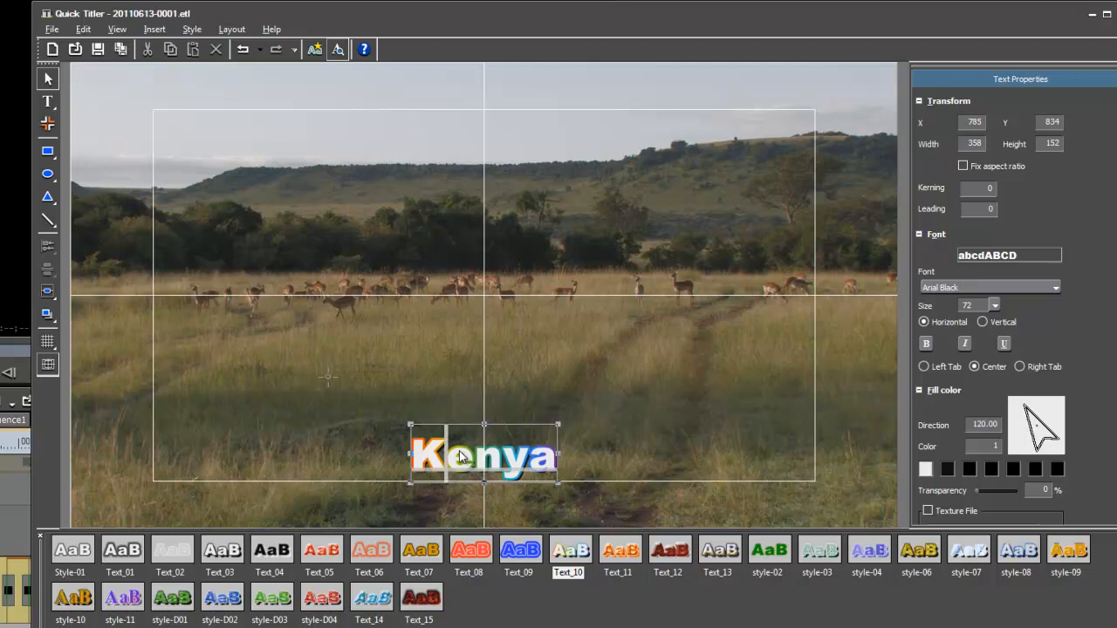
{"action": "key", "text": "Delete"}
{"action": "key", "text": "Delete"}
{"action": "key", "text": "Delete"}
{"action": "key", "text": "Delete"}
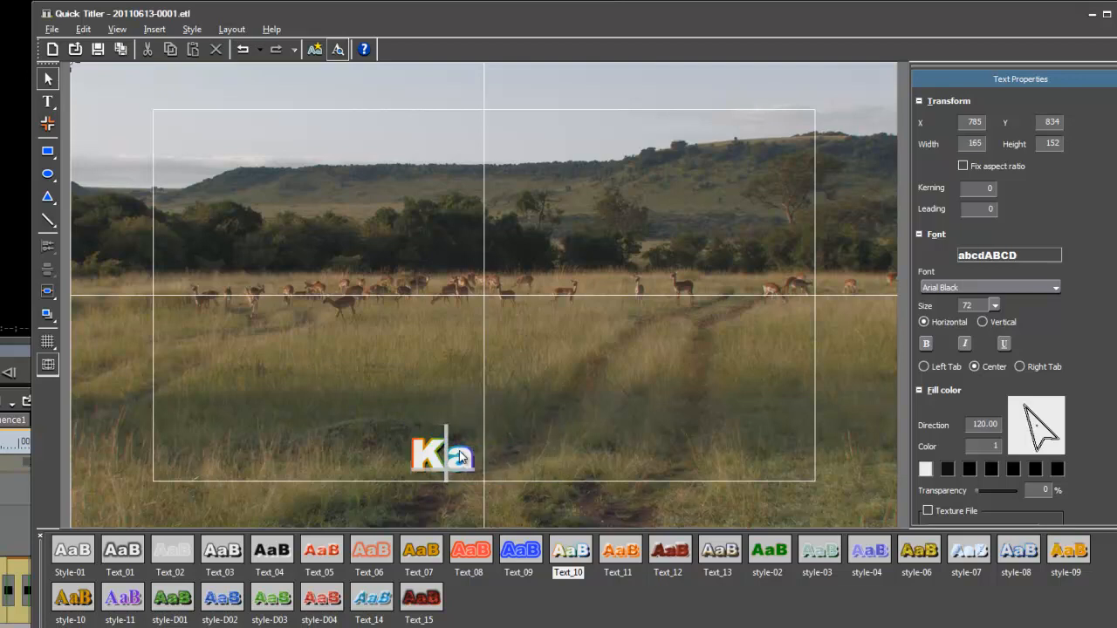
{"action": "type", "text": "ENYA"}
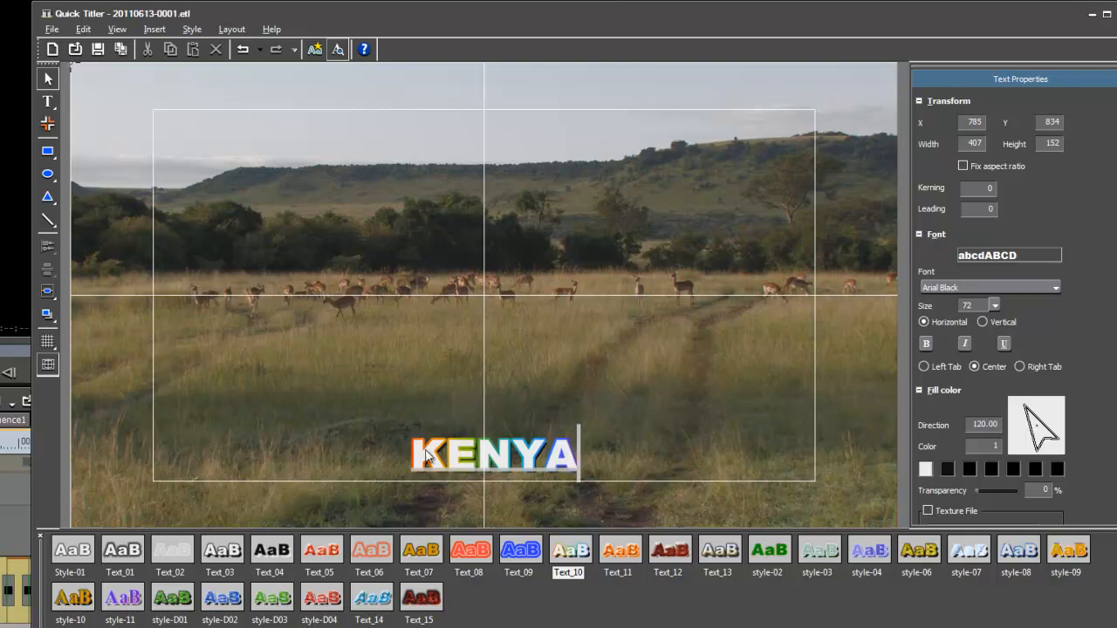
Set the whole KENYA text to font size 200 and move it to about X 419, Y 636
{"action": "left_click", "coordinate": [417, 458]}
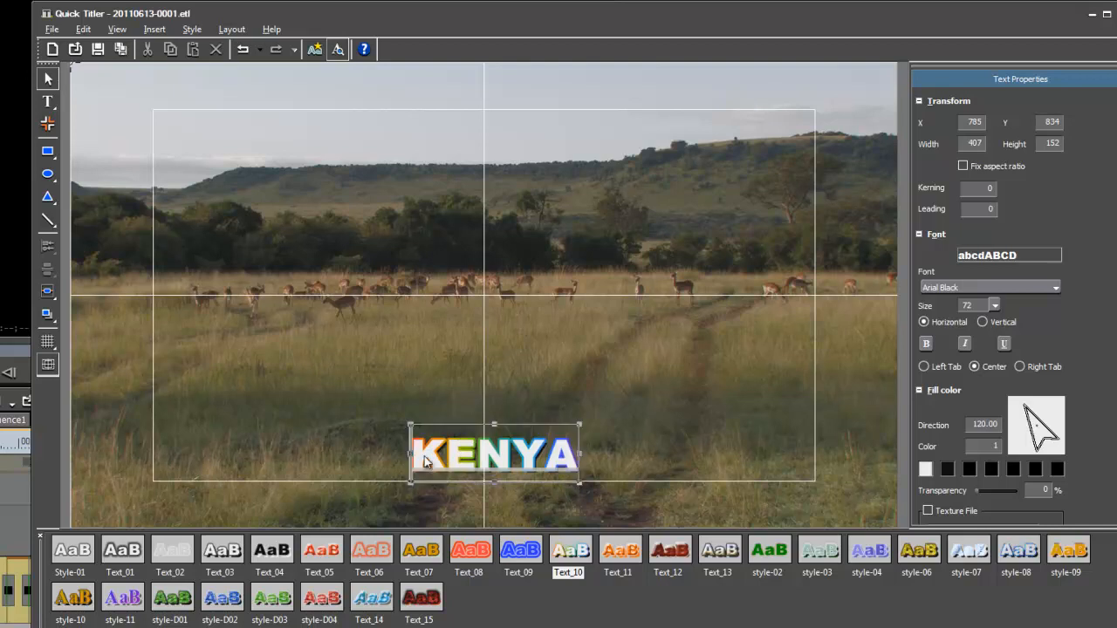
{"action": "left_click_drag", "start_coordinate": [424, 448], "coordinate": [724, 462]}
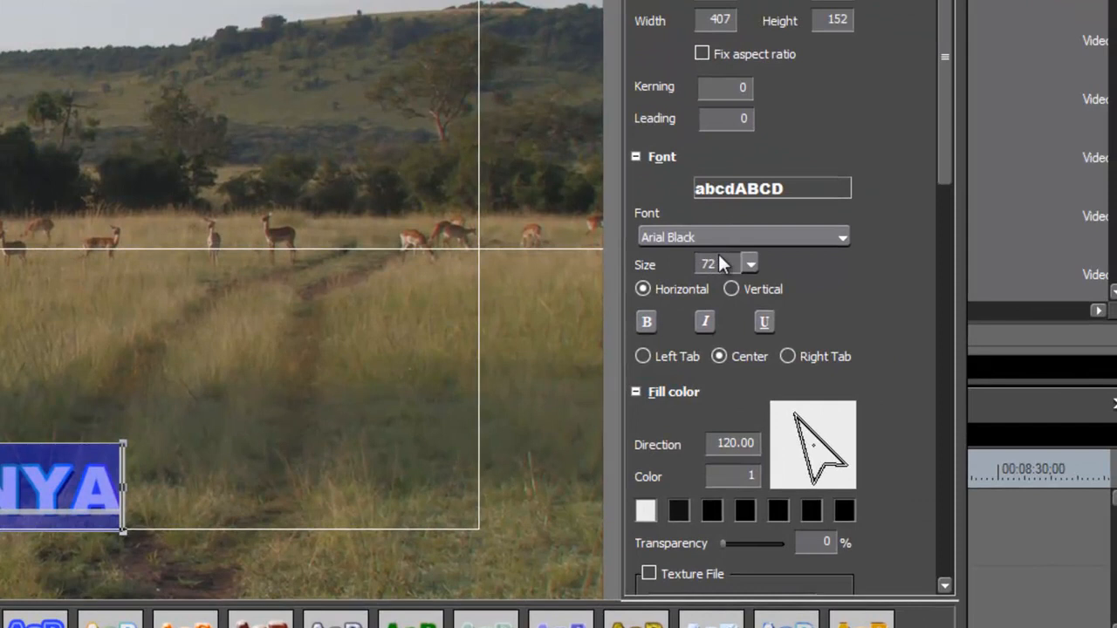
{"action": "left_click", "coordinate": [718, 261]}
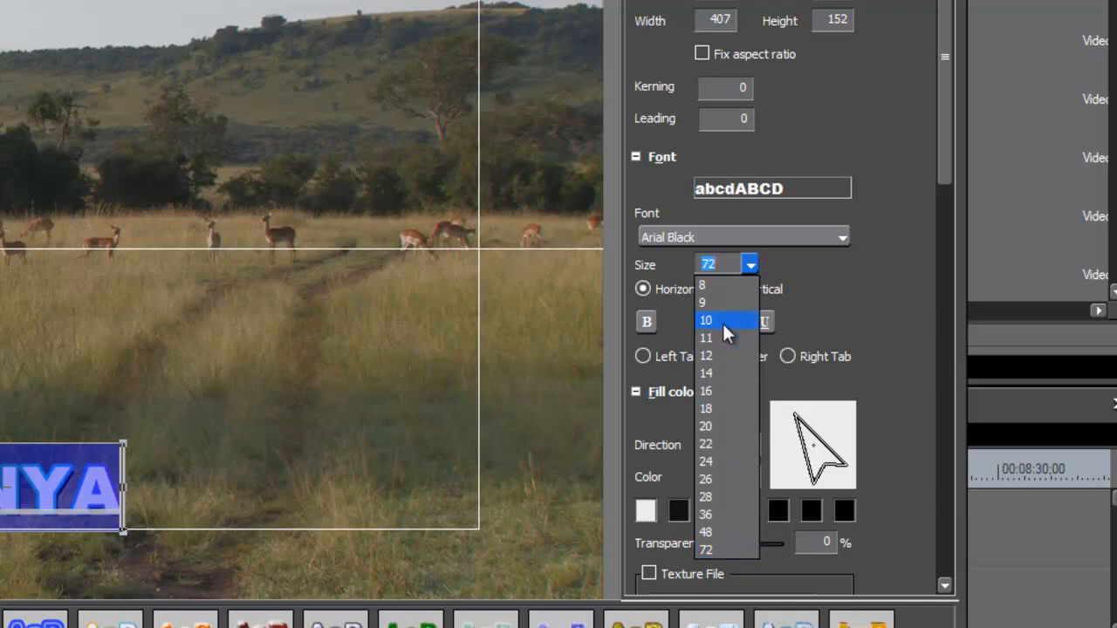
{"action": "left_click", "coordinate": [724, 259]}
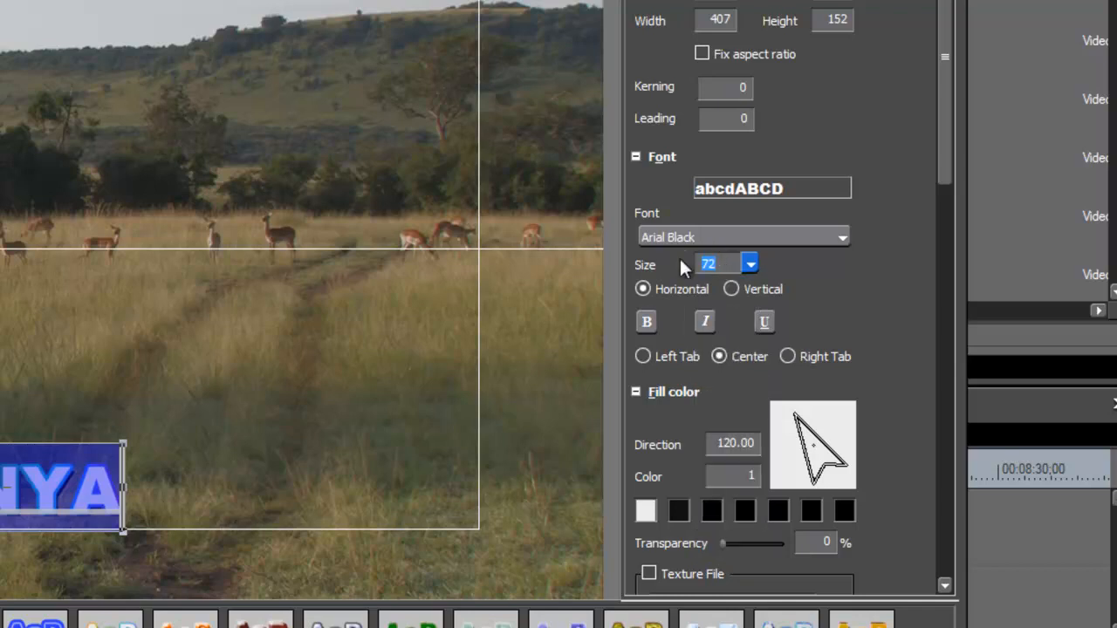
{"action": "type", "text": "200"}
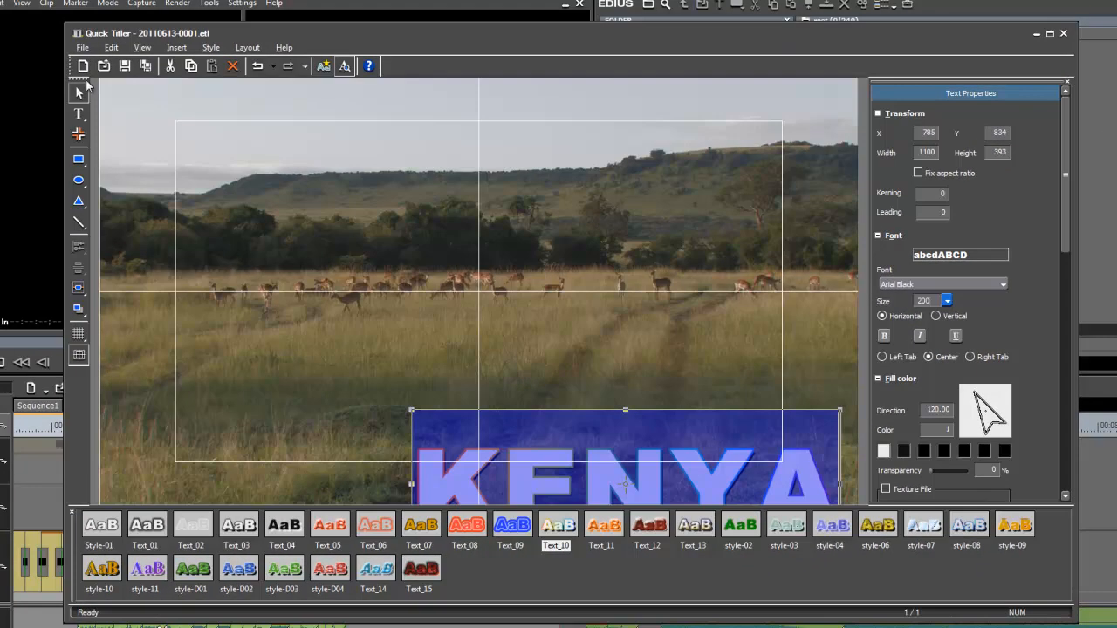
{"action": "left_click", "coordinate": [78, 93]}
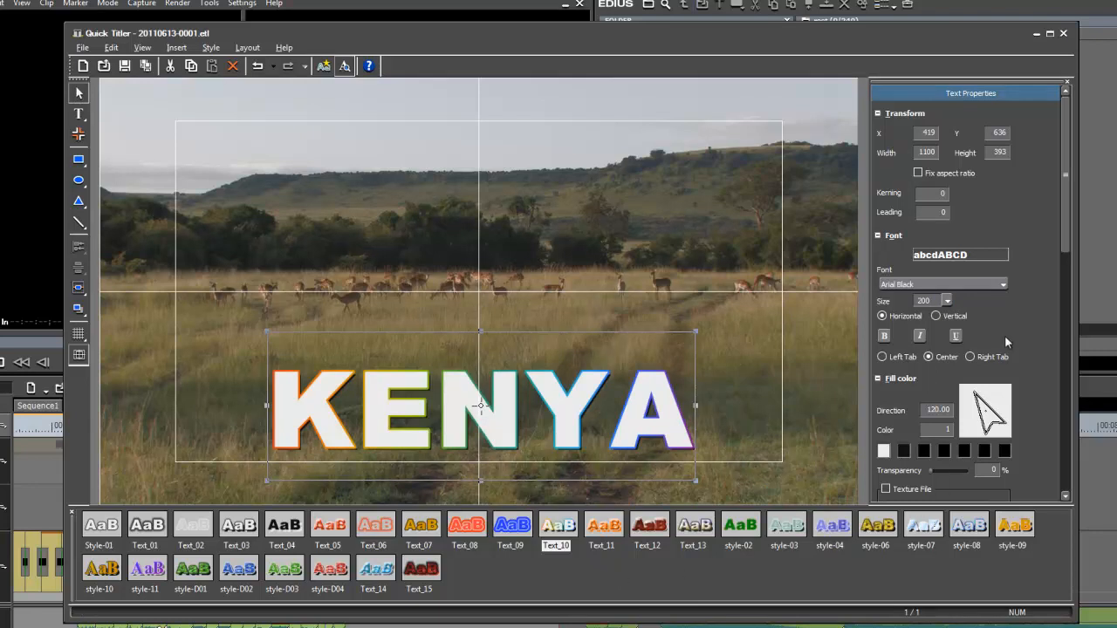
Turn off the KENYA text's edge, and switch its shadow off and back on to compare
{"action": "left_click_drag", "start_coordinate": [1068, 213], "coordinate": [1082, 330]}
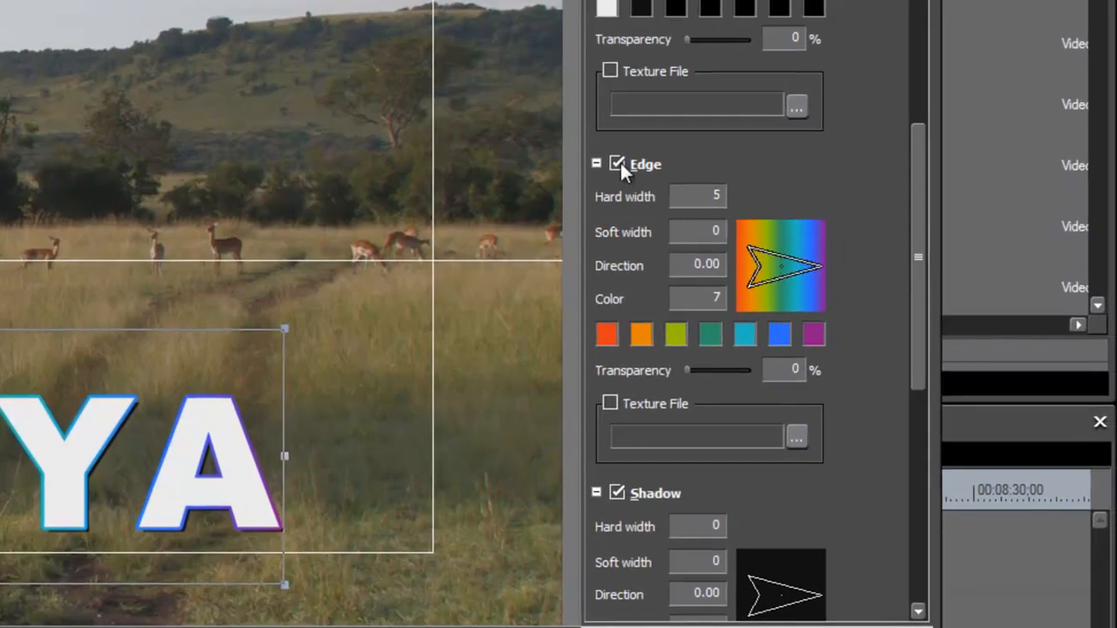
{"action": "left_click", "coordinate": [617, 164]}
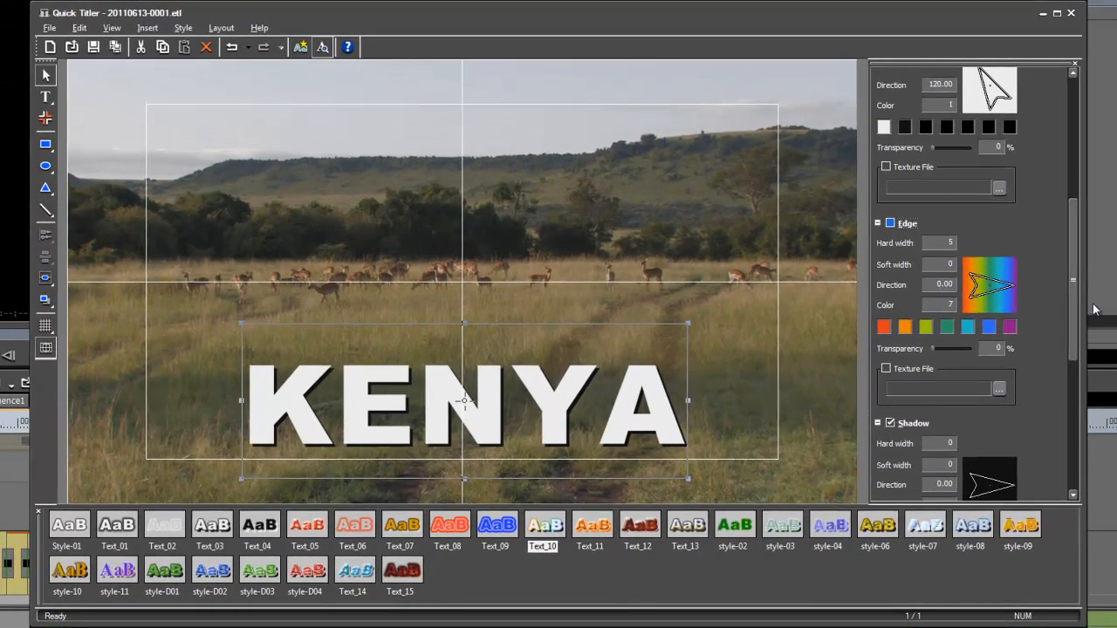
{"action": "left_click_drag", "start_coordinate": [1076, 280], "coordinate": [1086, 359]}
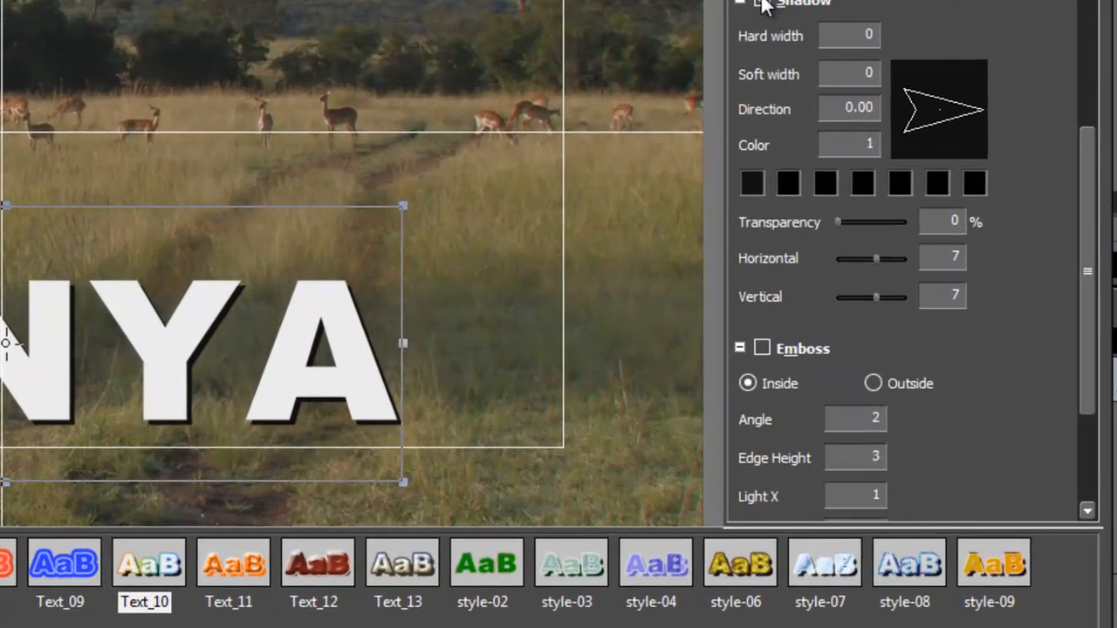
{"action": "left_click", "coordinate": [762, 3]}
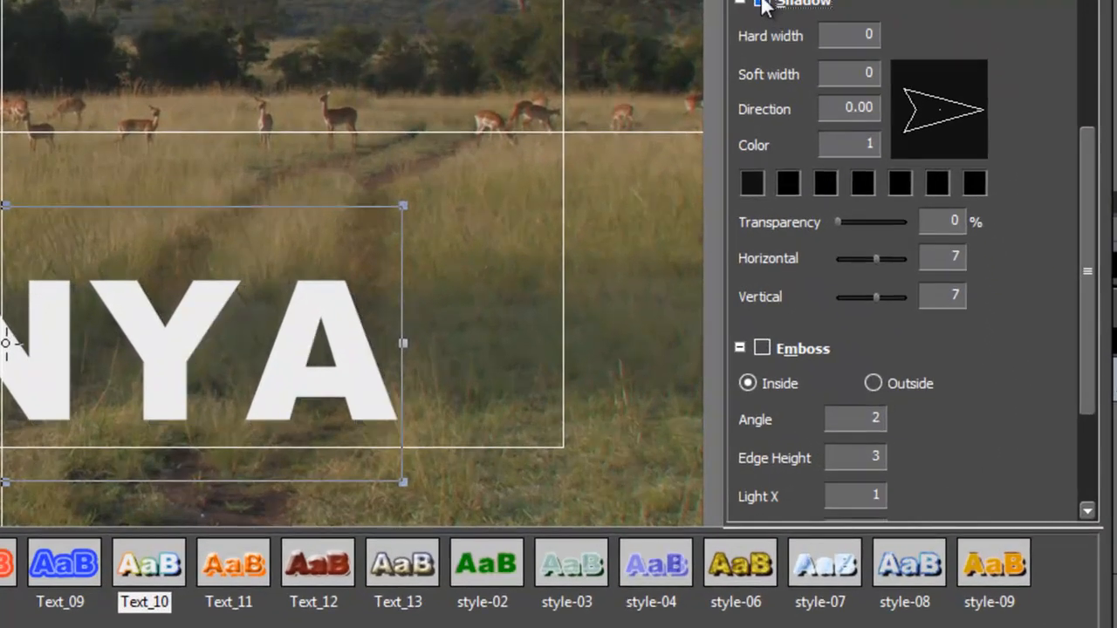
{"action": "left_click", "coordinate": [761, 4]}
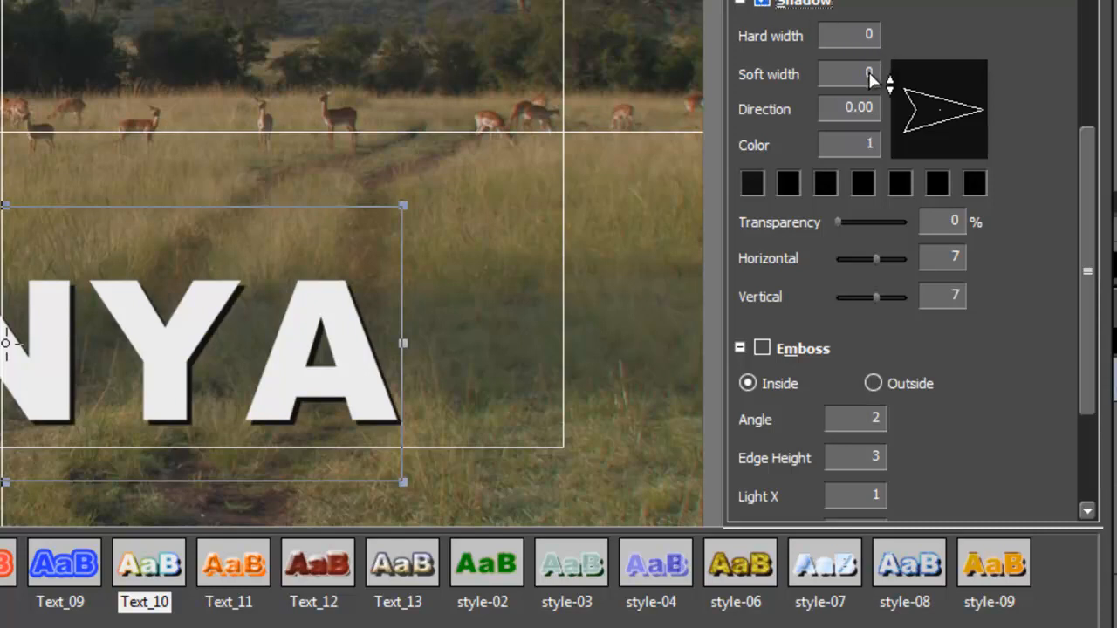
Set the KENYA text's shadow to a soft width of 21 and a transparency of 80%
{"action": "left_click_drag", "start_coordinate": [860, 77], "coordinate": [833, 267]}
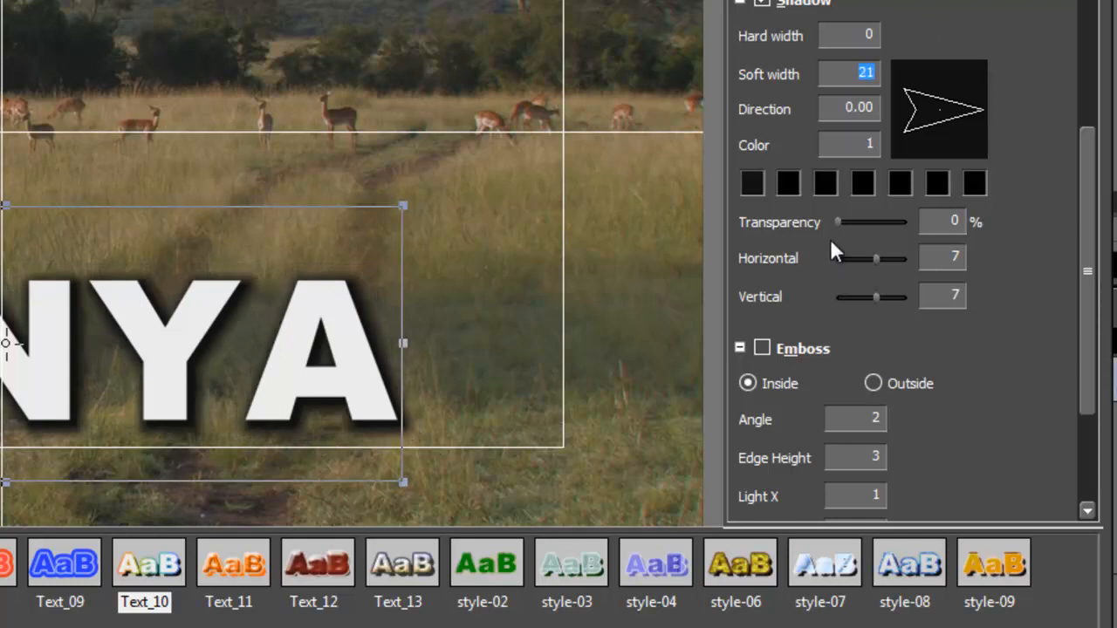
{"action": "mouse_move", "coordinate": [836, 220]}
{"action": "left_mouse_down"}
{"action": "mouse_move", "coordinate": [856, 222]}
{"action": "mouse_move", "coordinate": [838, 223]}
{"action": "left_mouse_up"}
{"action": "left_click_drag", "start_coordinate": [836, 218], "coordinate": [827, 223]}
{"action": "left_click_drag", "start_coordinate": [833, 223], "coordinate": [835, 221]}
{"action": "left_click_drag", "start_coordinate": [835, 223], "coordinate": [879, 223]}
{"action": "left_click_drag", "start_coordinate": [879, 221], "coordinate": [889, 228]}
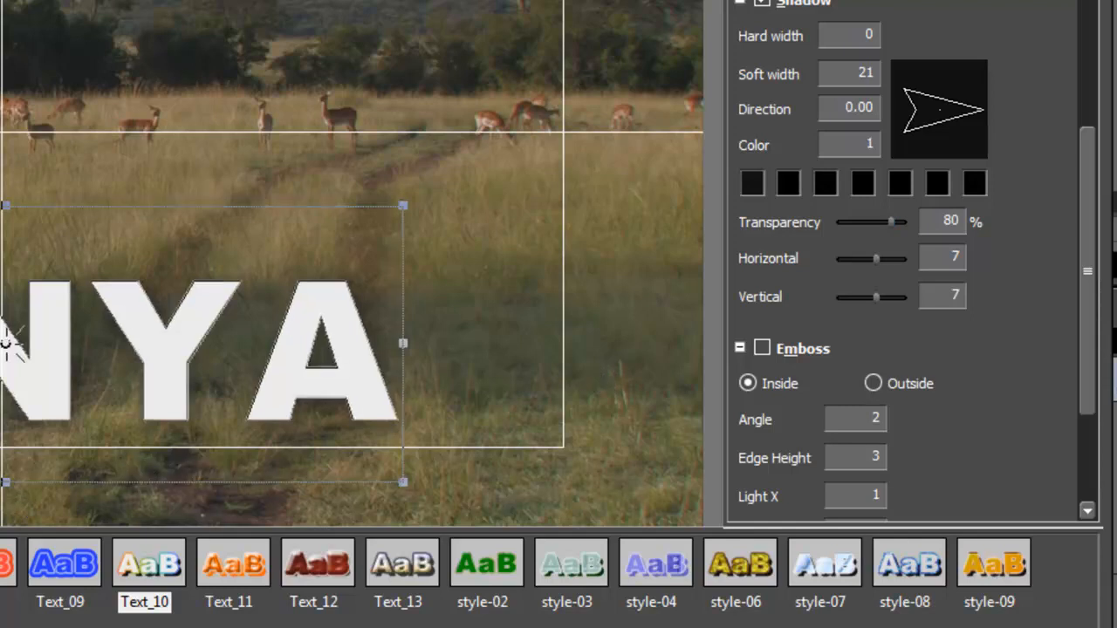
{"action": "key", "text": "Escape"}
{"action": "left_click", "coordinate": [6, 343]}
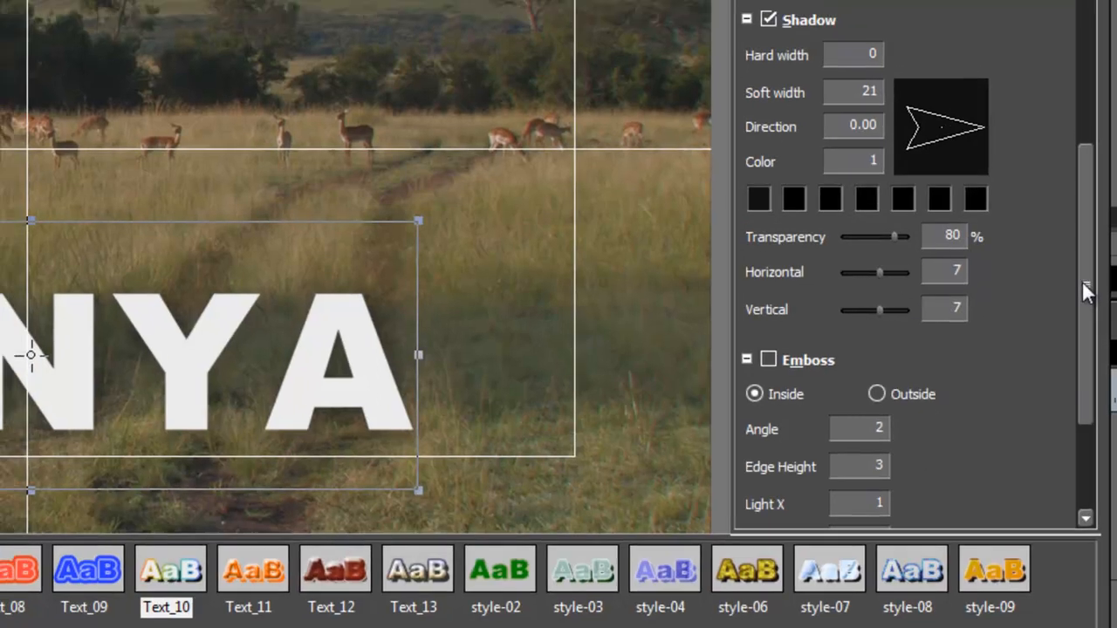
Select all of the KENYA text and change its font to Aharoni
{"action": "left_click_drag", "start_coordinate": [1085, 269], "coordinate": [1042, 69]}
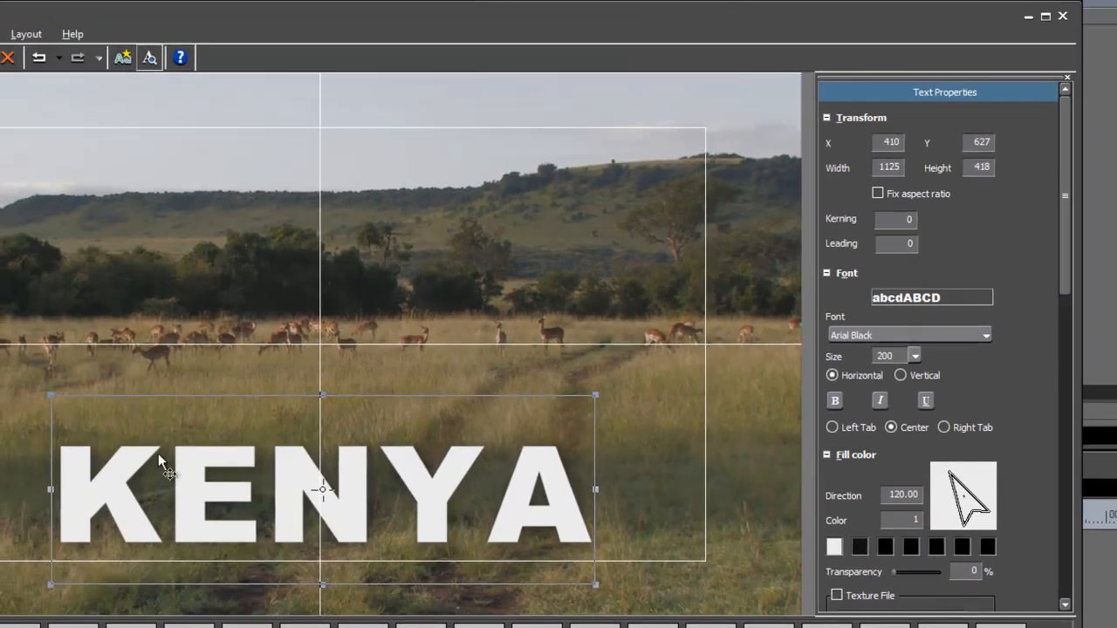
{"action": "double_click", "coordinate": [75, 486]}
{"action": "left_click_drag", "start_coordinate": [62, 493], "coordinate": [687, 481]}
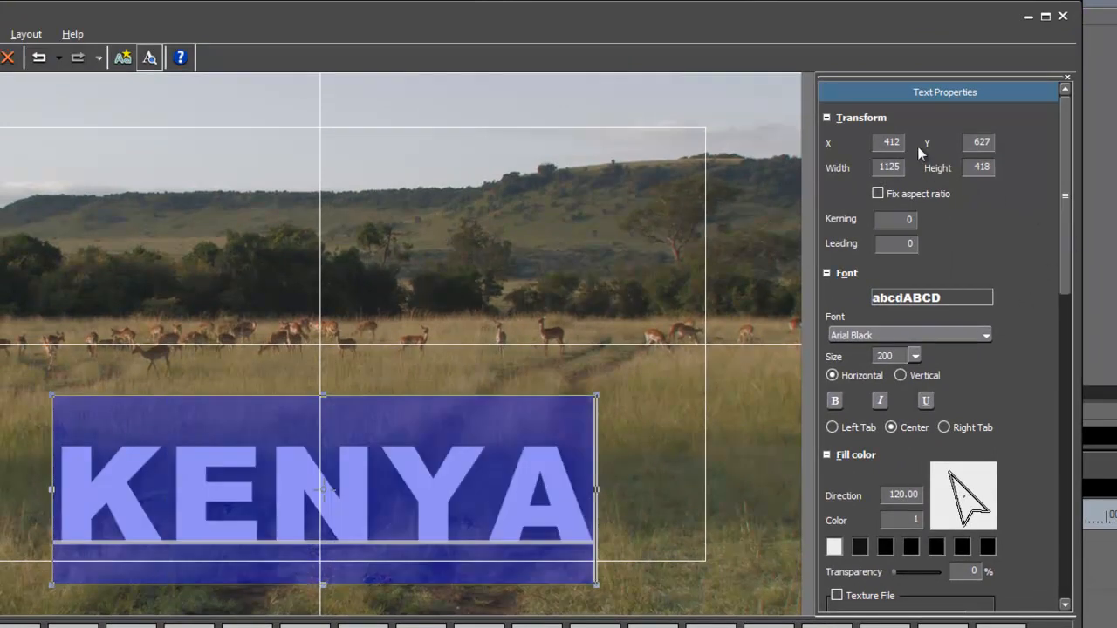
{"action": "left_click", "coordinate": [983, 333]}
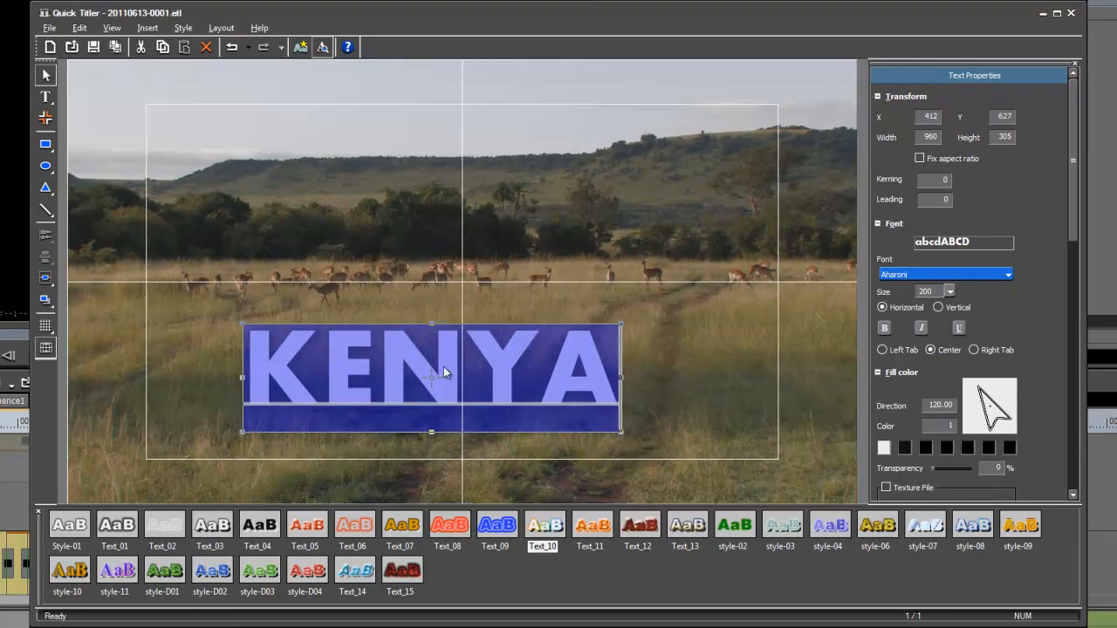
Reduce the KENYA text's font size to 180
{"action": "left_click", "coordinate": [950, 292]}
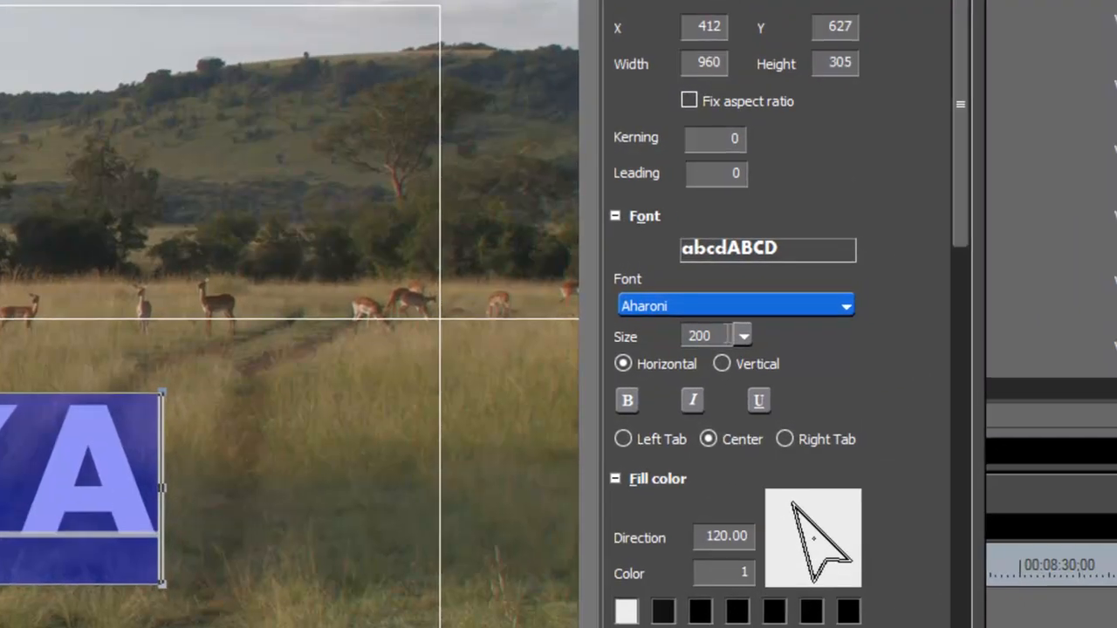
{"action": "type", "text": "180"}
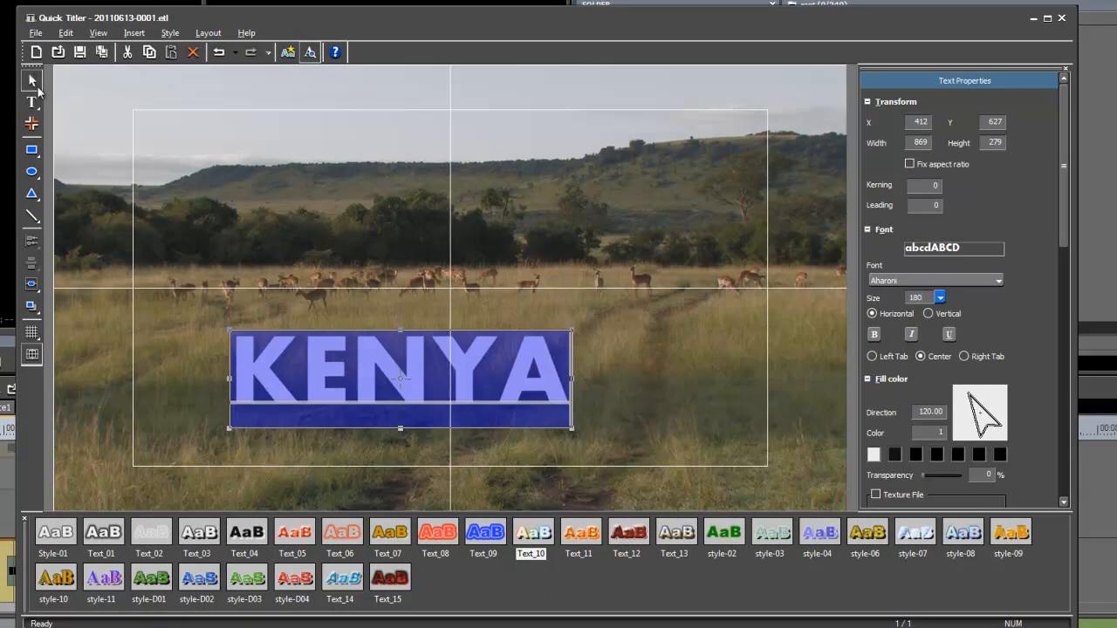
{"action": "left_click", "coordinate": [32, 81]}
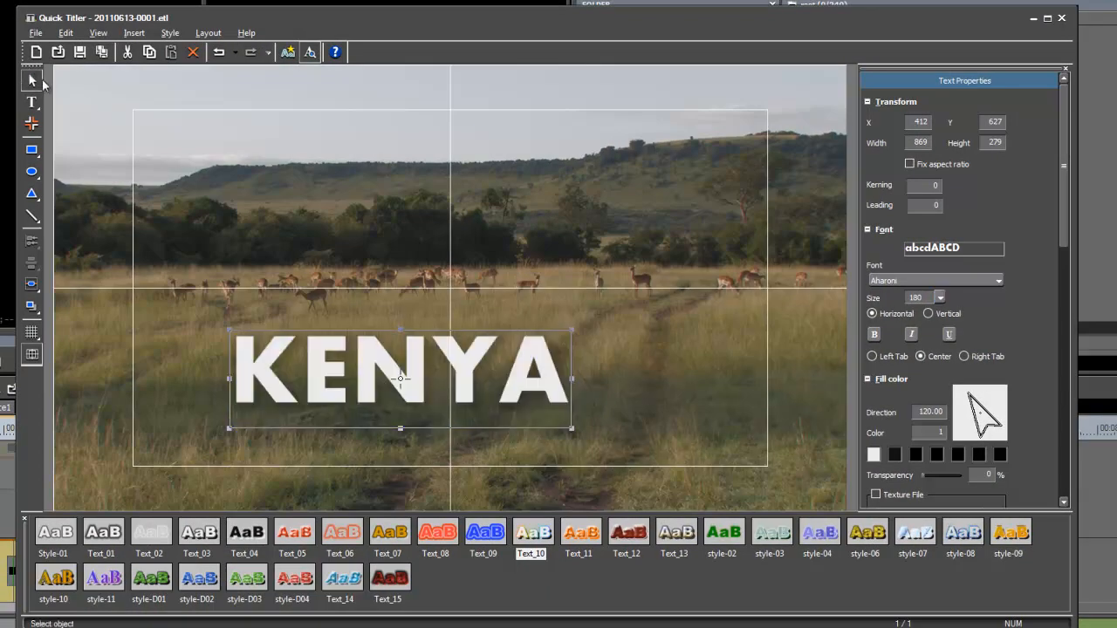
Shrink the KENYA text to about 786 × 255 and centre it on the vertical guide at about X 571, Y 792
{"action": "left_click_drag", "start_coordinate": [386, 371], "coordinate": [436, 395]}
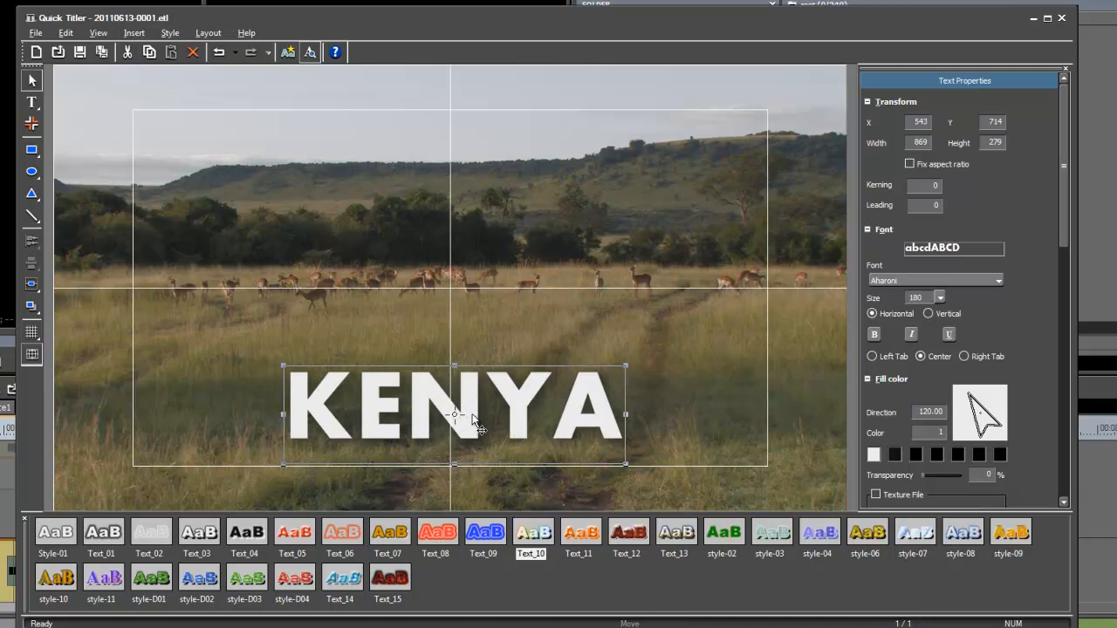
{"action": "left_click_drag", "start_coordinate": [472, 405], "coordinate": [460, 408]}
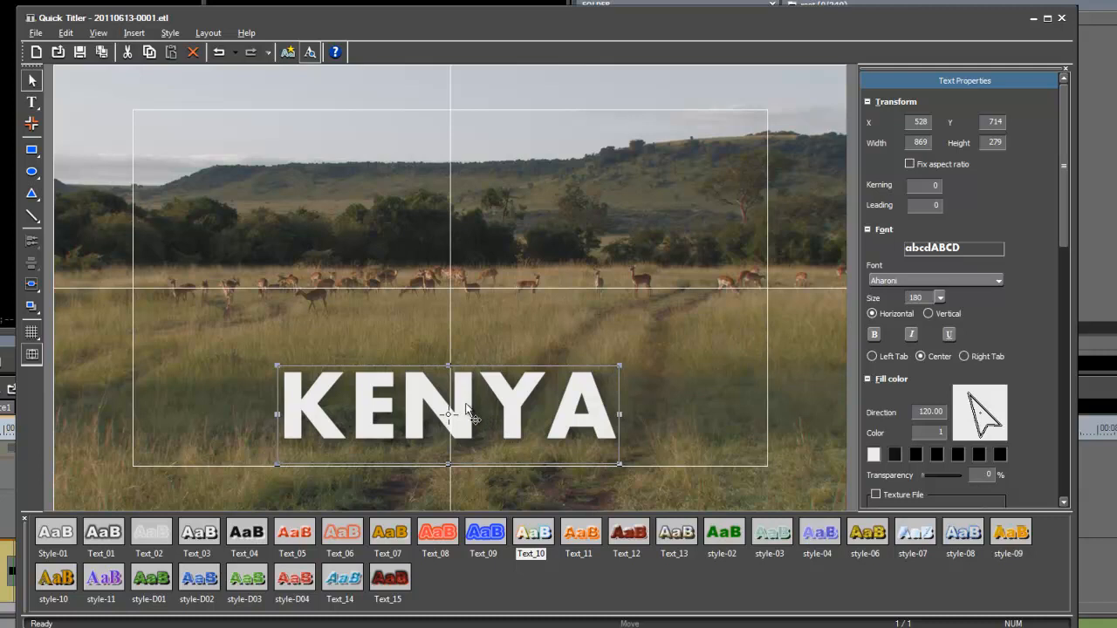
{"action": "left_click_drag", "start_coordinate": [472, 405], "coordinate": [468, 428]}
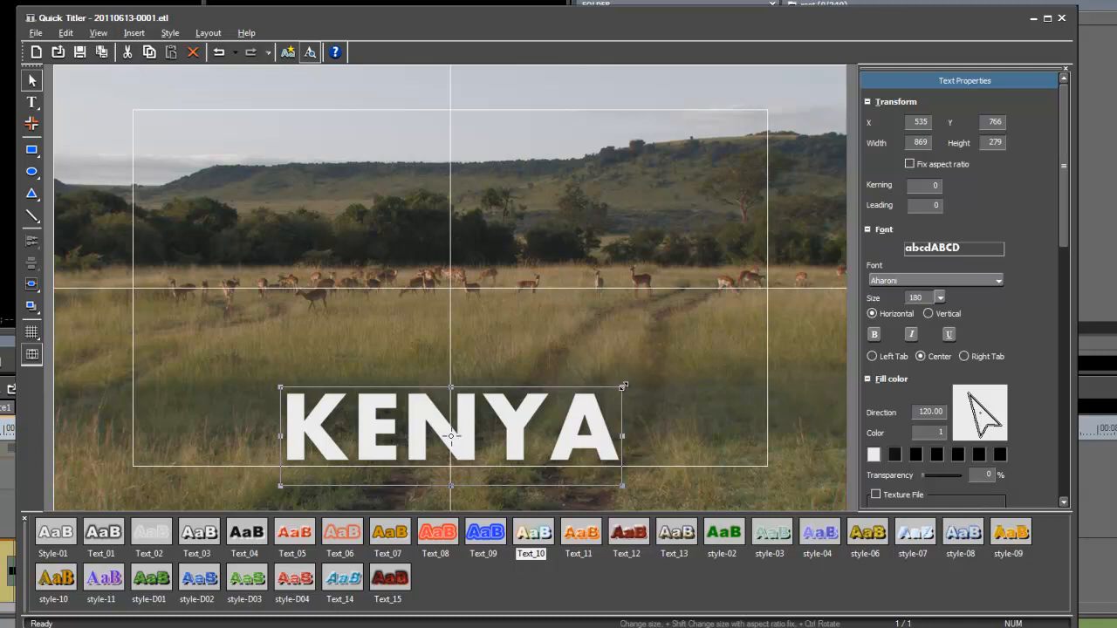
{"action": "left_click_drag", "start_coordinate": [623, 386], "coordinate": [612, 396]}
{"action": "left_click_drag", "start_coordinate": [451, 429], "coordinate": [465, 431]}
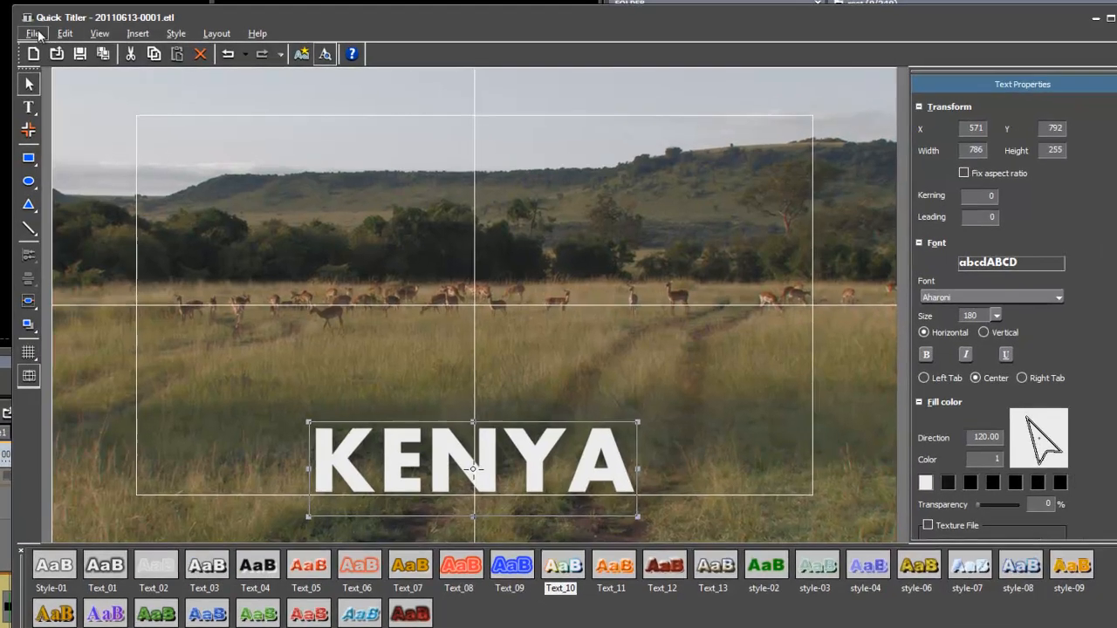
Save the title and return to the EDIUS timeline
{"action": "left_click", "coordinate": [36, 33]}
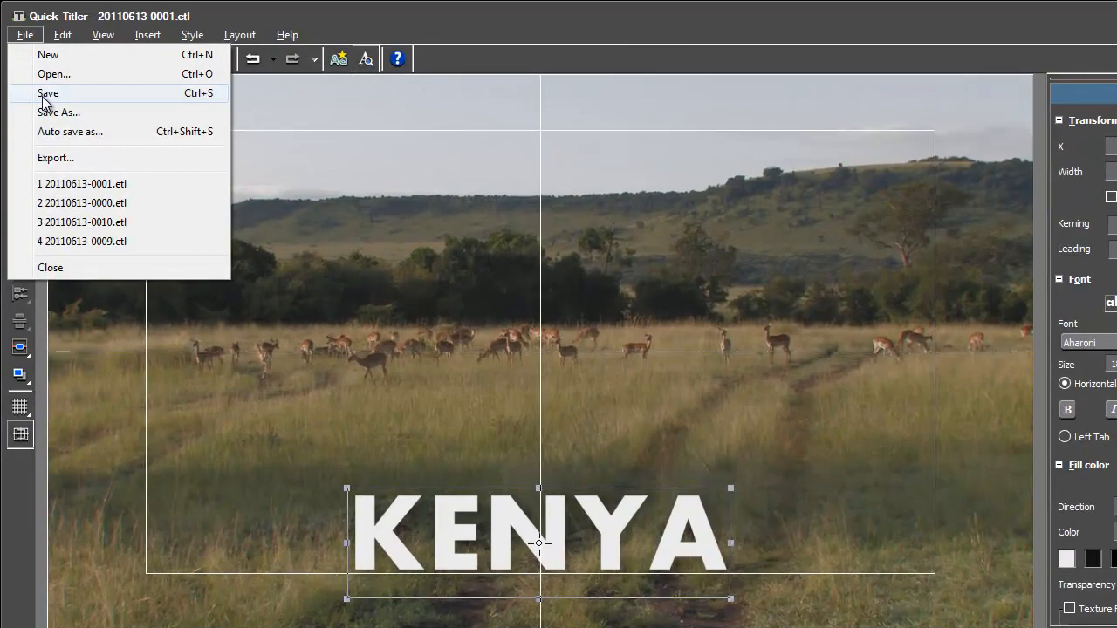
{"action": "left_click", "coordinate": [48, 93]}
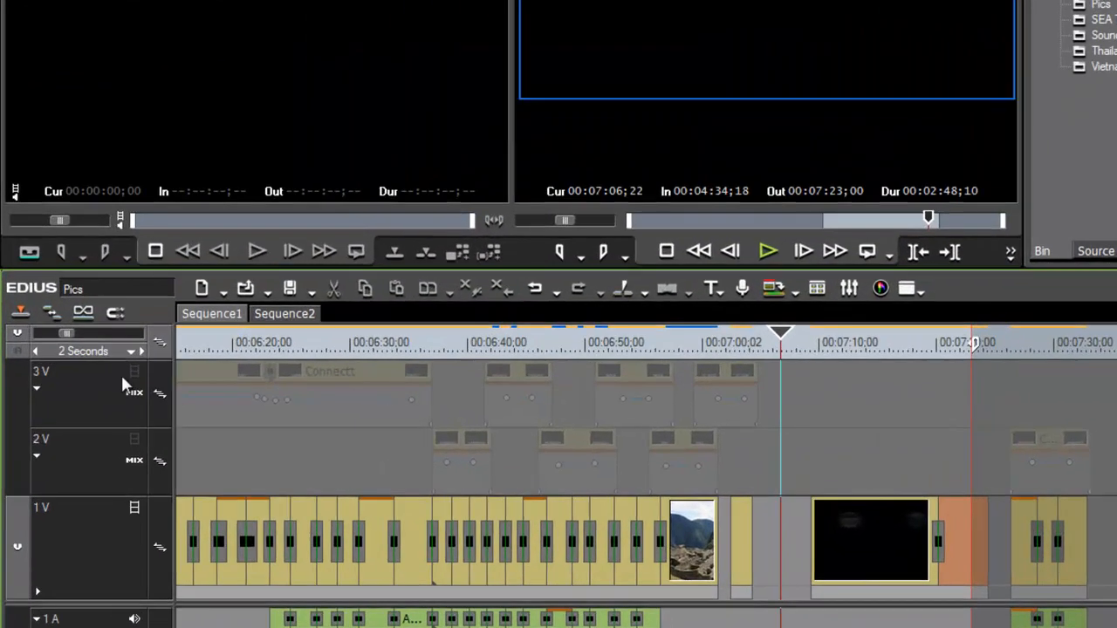
Turn on video display for tracks 3V and 2V and move the timeline cursor to 00:06:53;28
{"action": "left_click", "coordinate": [135, 373]}
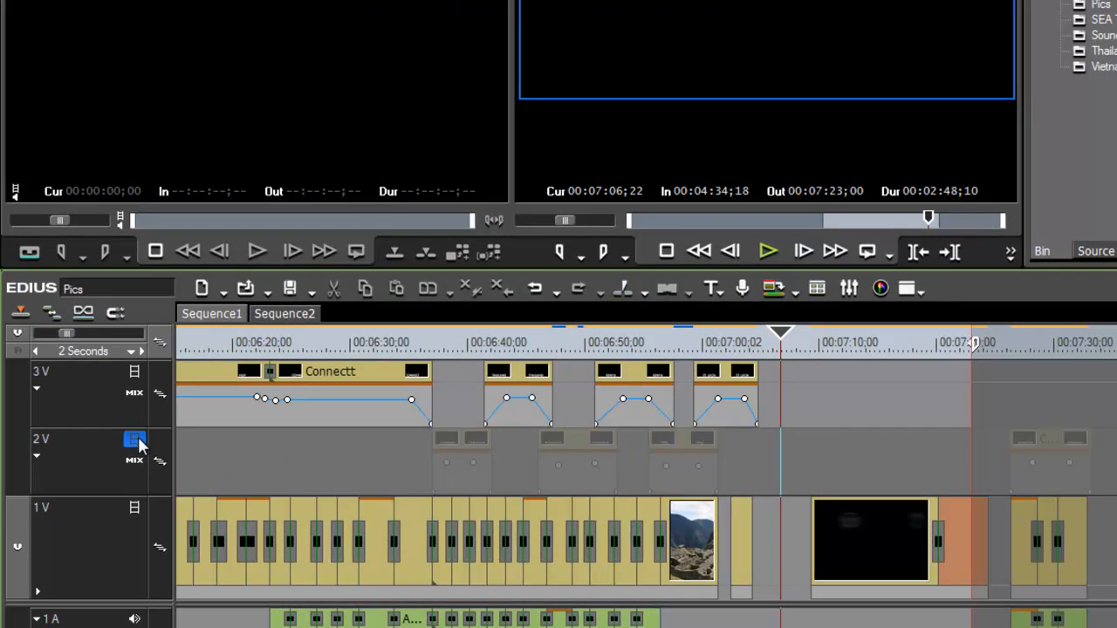
{"action": "left_click", "coordinate": [135, 439]}
{"action": "left_click_drag", "start_coordinate": [780, 340], "coordinate": [689, 348]}
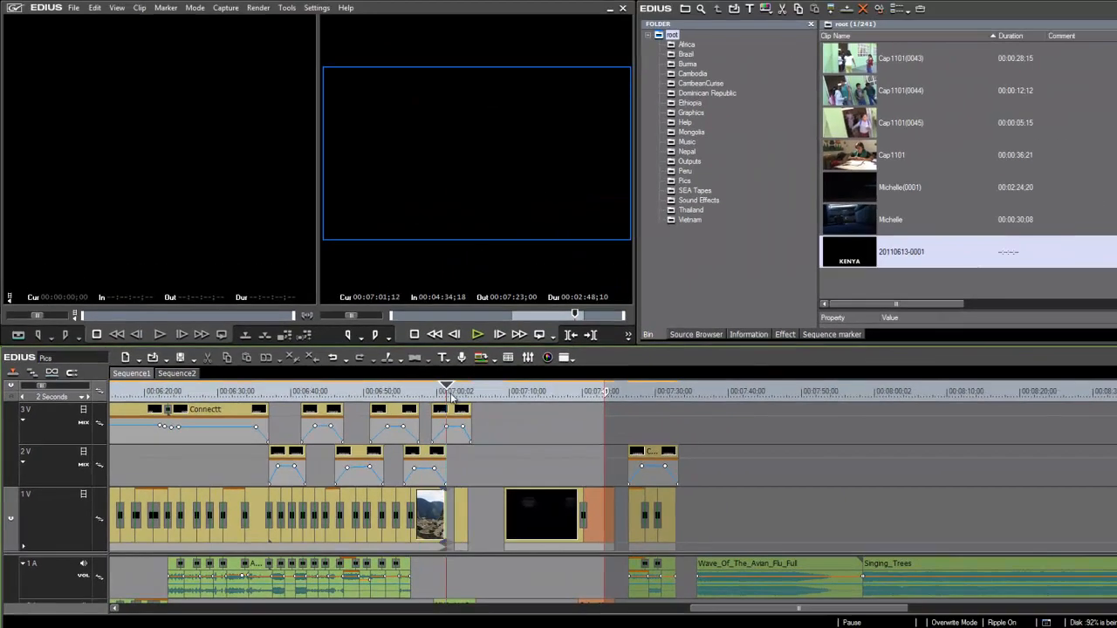
{"action": "left_click_drag", "start_coordinate": [429, 400], "coordinate": [397, 403]}
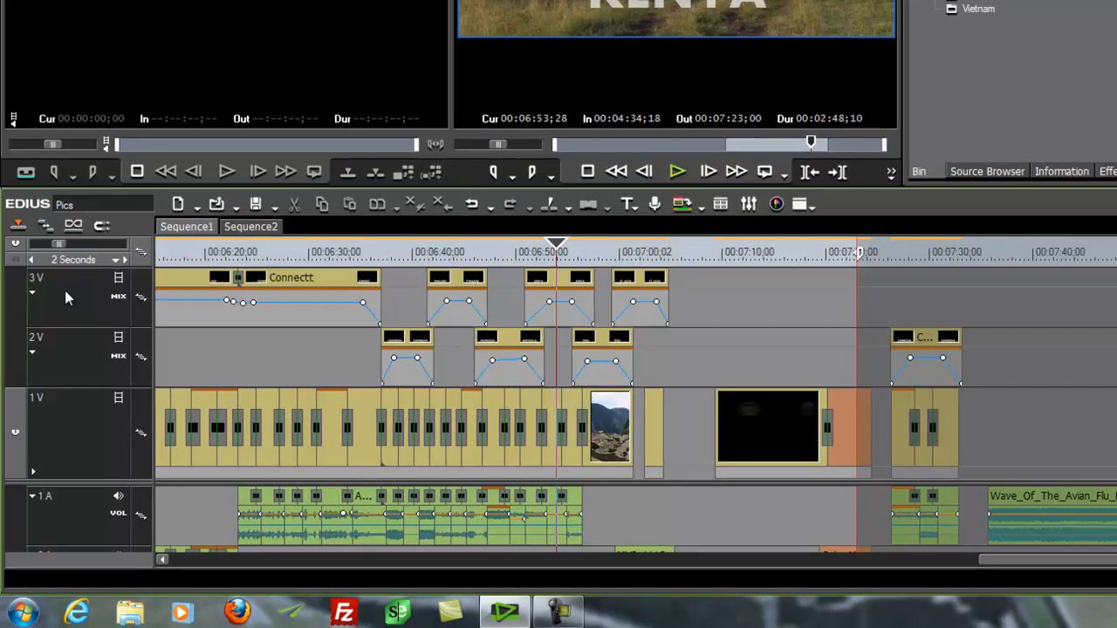
Add one video-only track above track 3V
{"action": "right_click", "coordinate": [48, 418]}
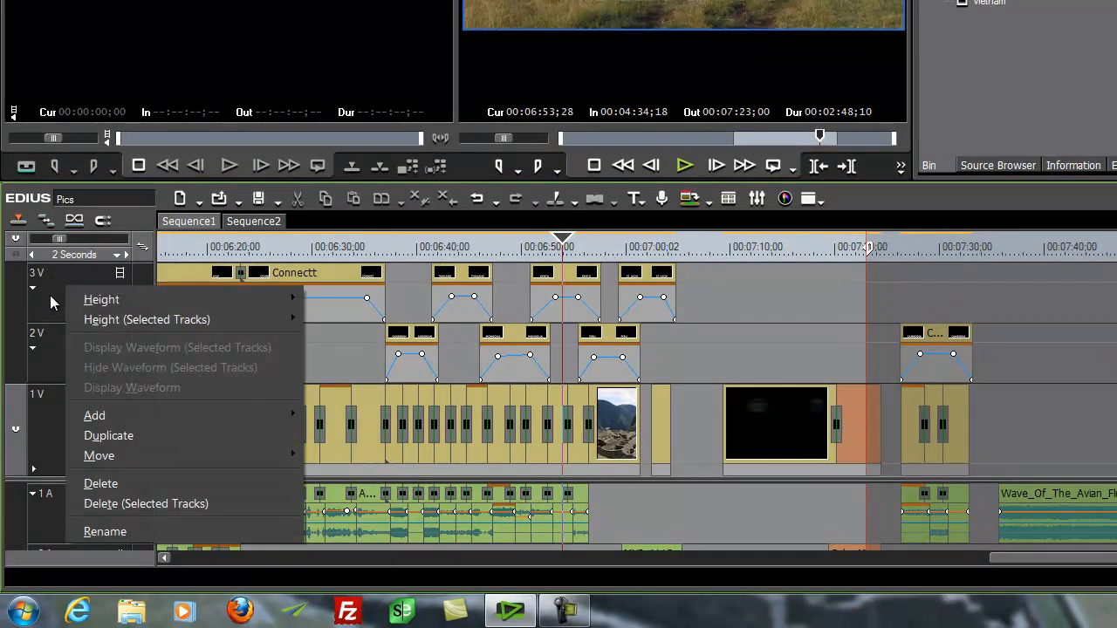
{"action": "right_click", "coordinate": [48, 349]}
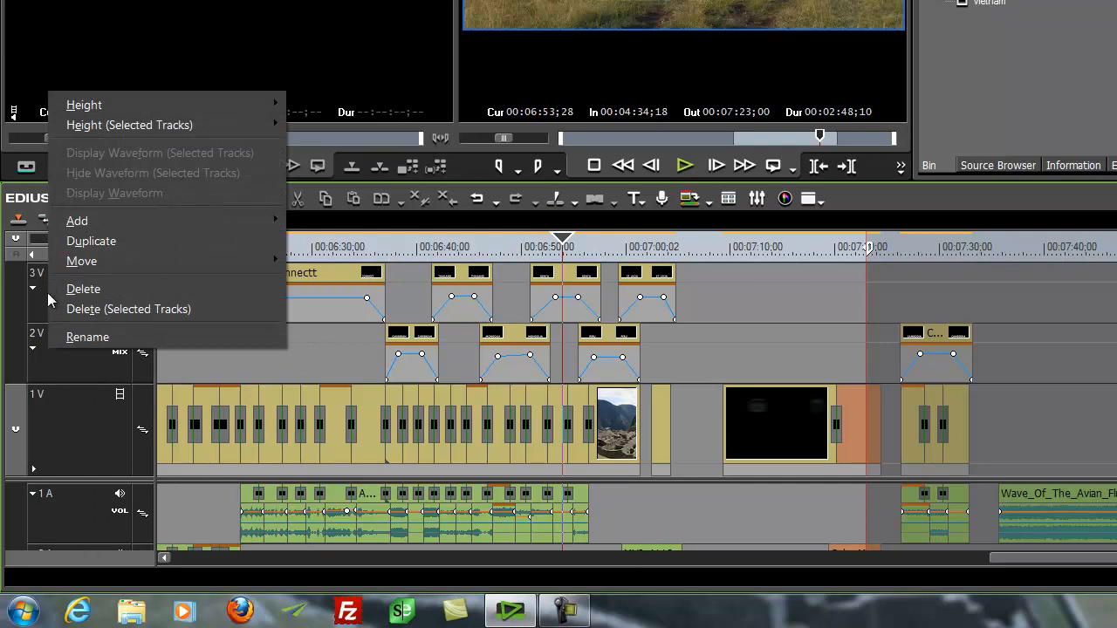
{"action": "left_click", "coordinate": [43, 297]}
{"action": "right_click", "coordinate": [43, 297]}
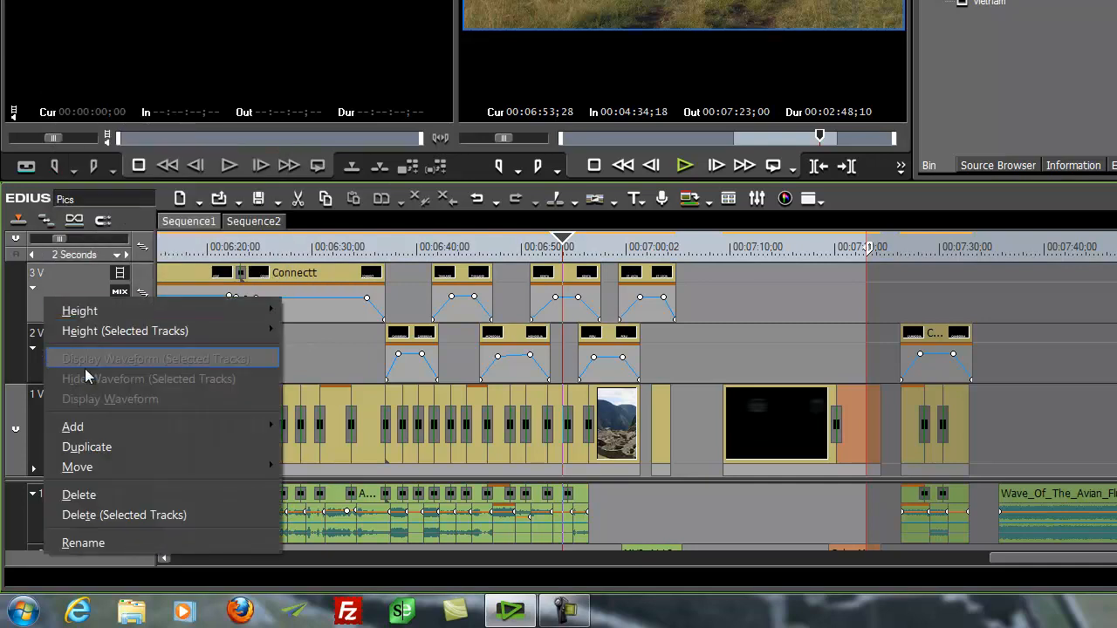
{"action": "mouse_move", "coordinate": [89, 430]}
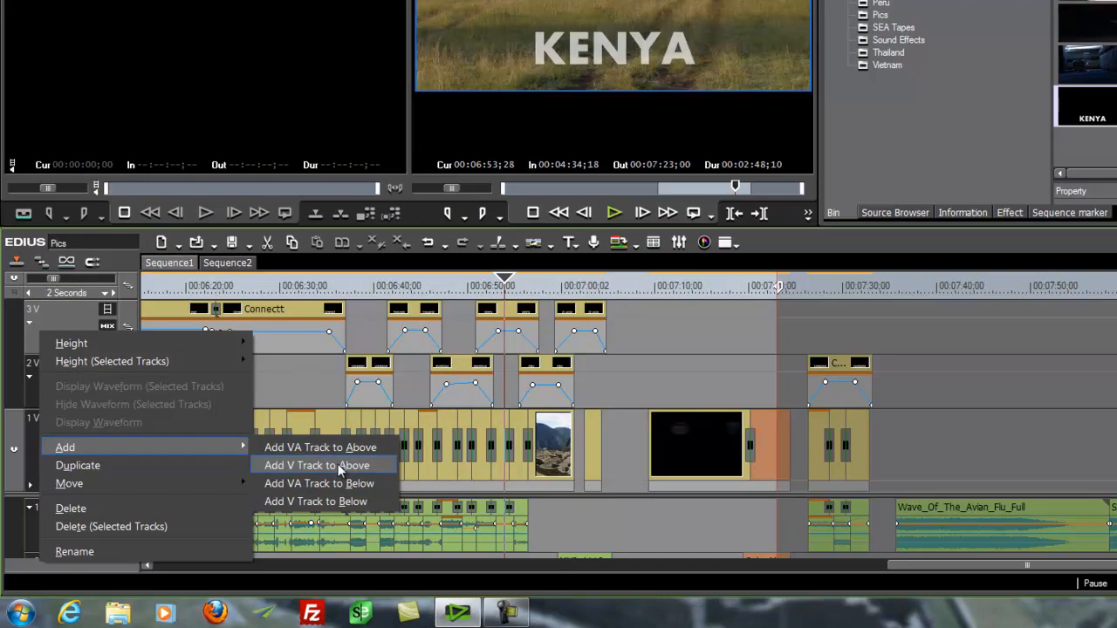
{"action": "left_click", "coordinate": [378, 448]}
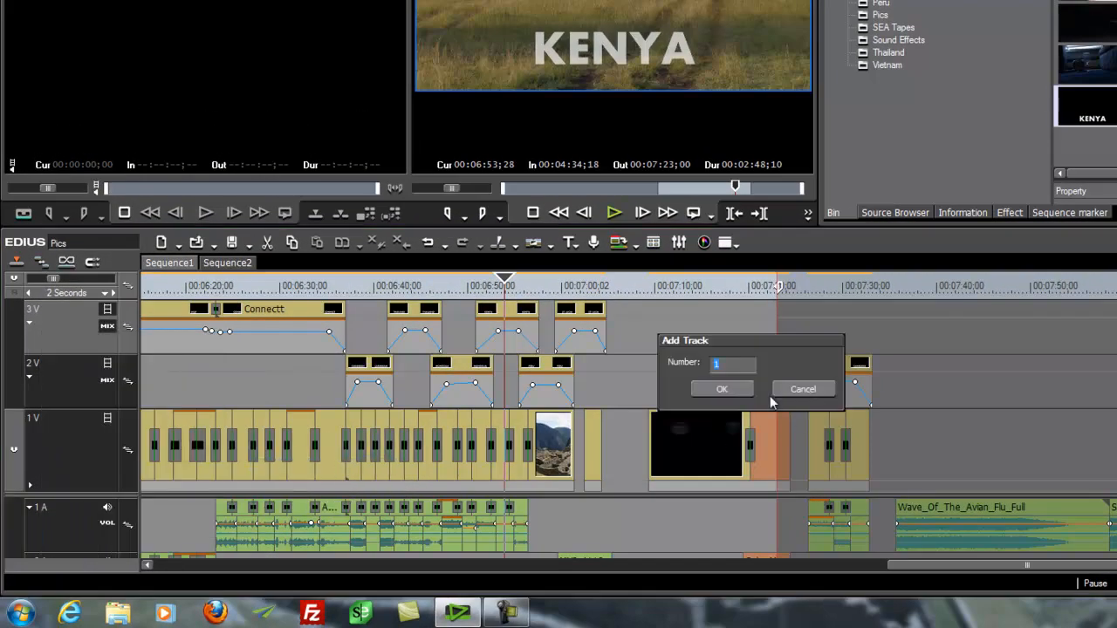
{"action": "left_click", "coordinate": [729, 385]}
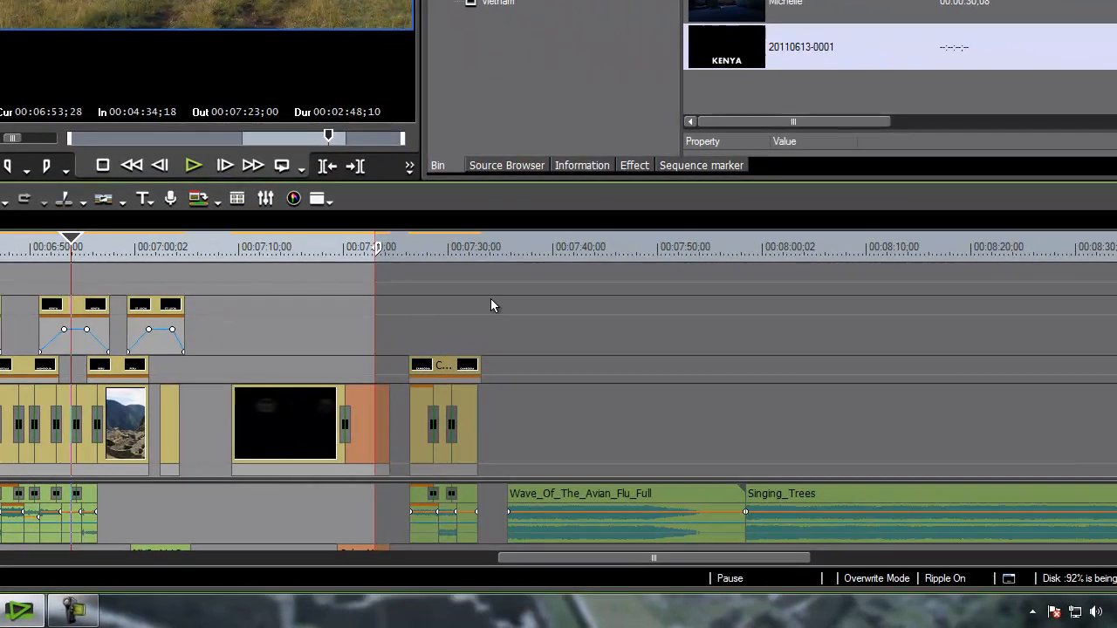
{"action": "left_click_drag", "start_coordinate": [752, 56], "coordinate": [104, 255]}
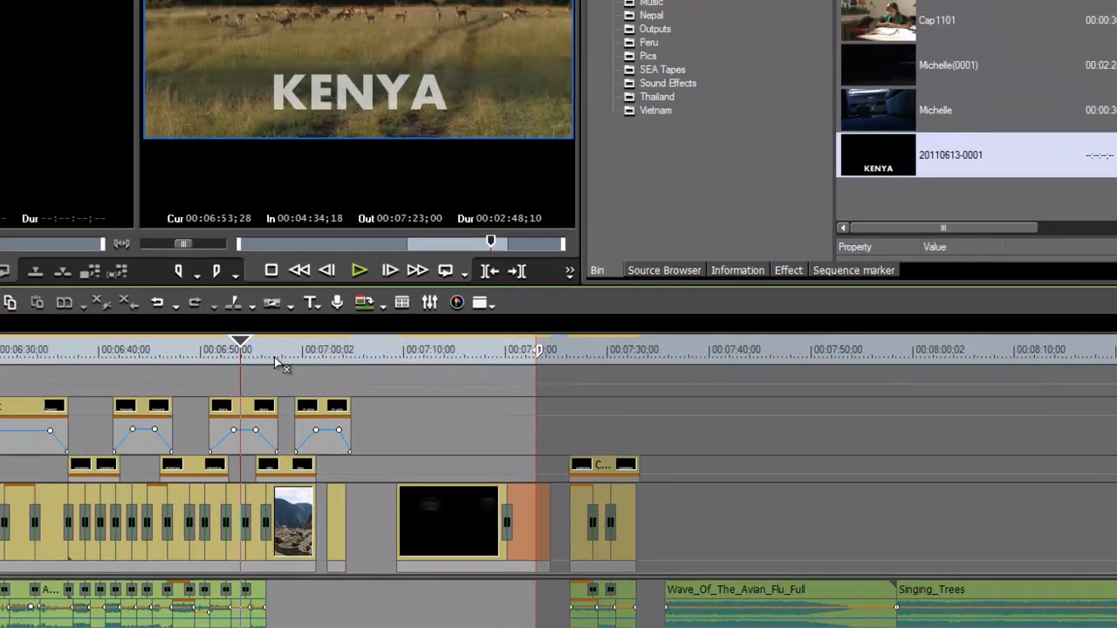
{"action": "left_click_drag", "start_coordinate": [274, 357], "coordinate": [219, 380]}
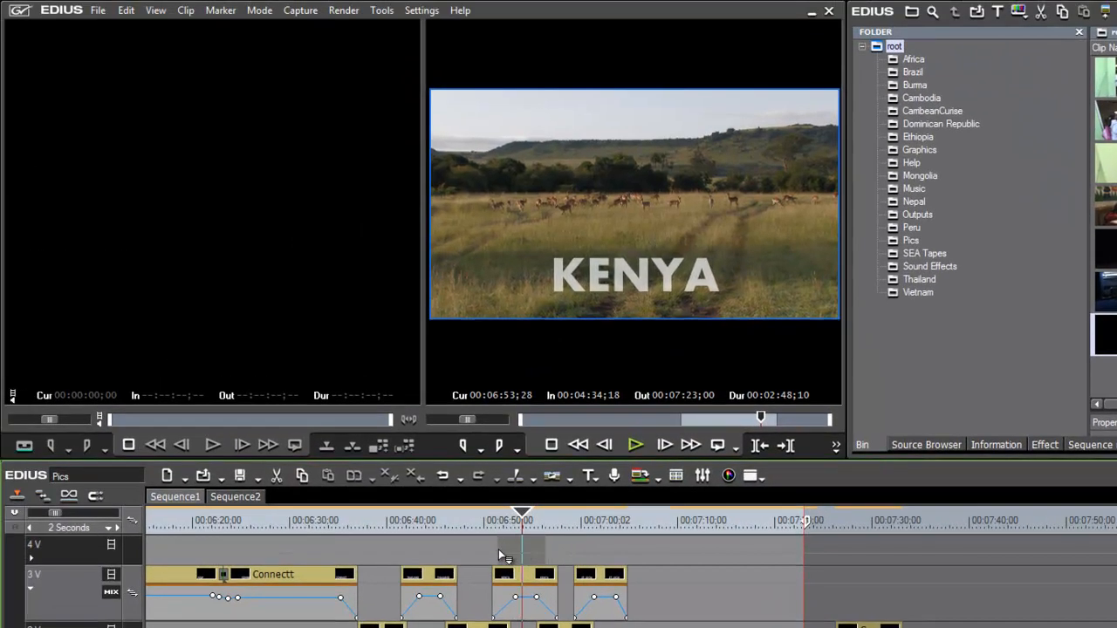
{"action": "left_click_drag", "start_coordinate": [504, 556], "coordinate": [504, 550]}
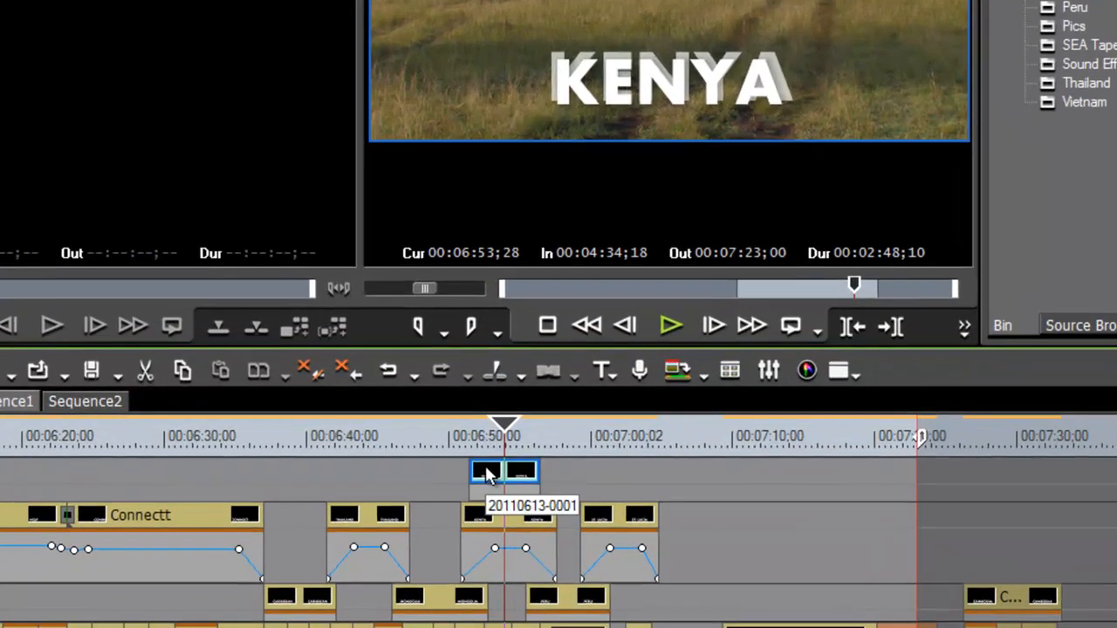
Reopen the new title, fit its KENYA text over the existing lettering at about 832 × 269, X 559, Y 767, and save it
{"action": "double_click", "coordinate": [486, 474]}
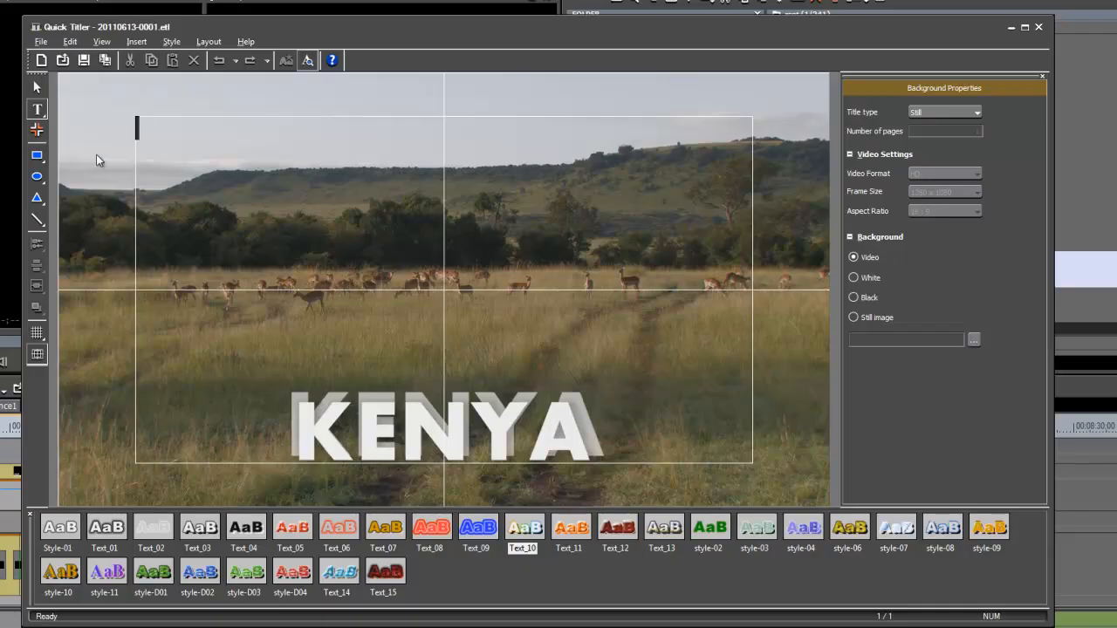
{"action": "left_click", "coordinate": [38, 87]}
{"action": "left_click", "coordinate": [410, 429]}
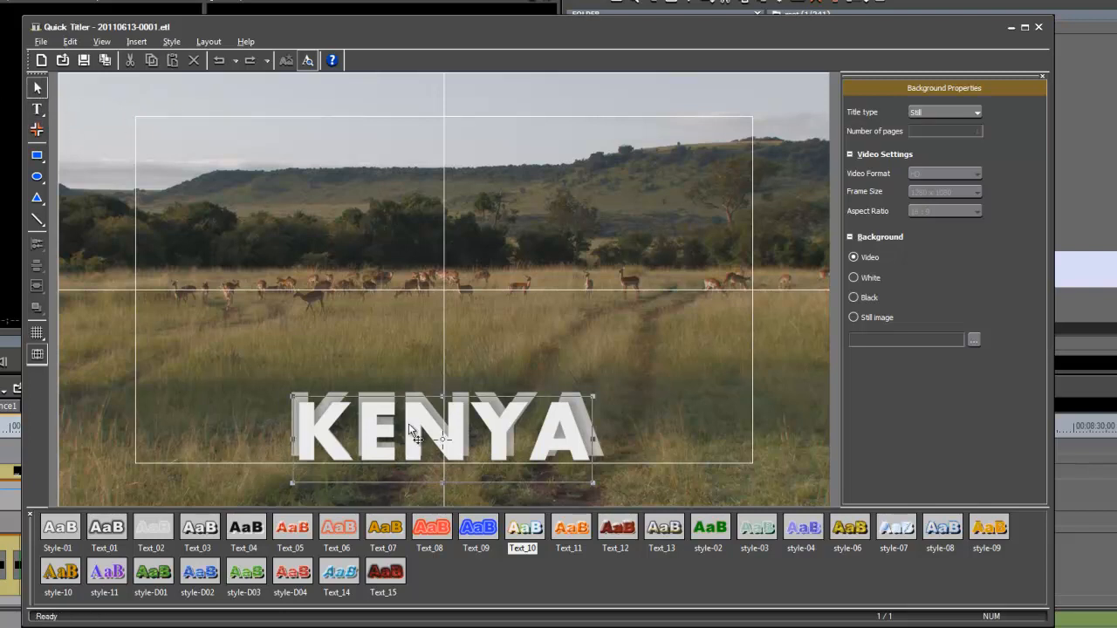
{"action": "left_click_drag", "start_coordinate": [412, 427], "coordinate": [412, 417]}
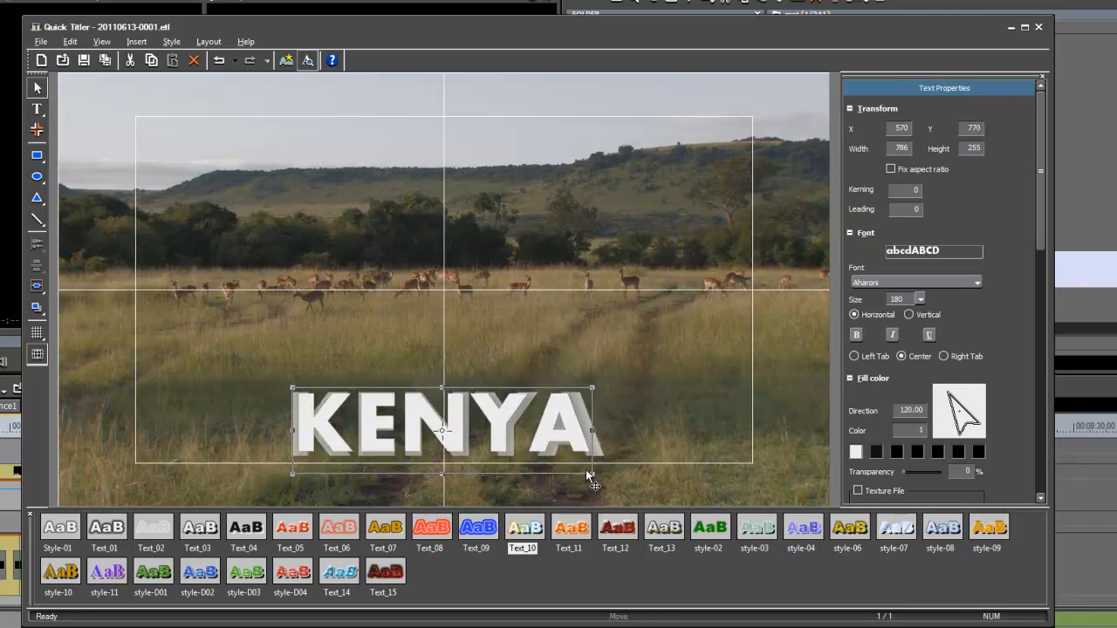
{"action": "left_click_drag", "start_coordinate": [591, 475], "coordinate": [607, 478]}
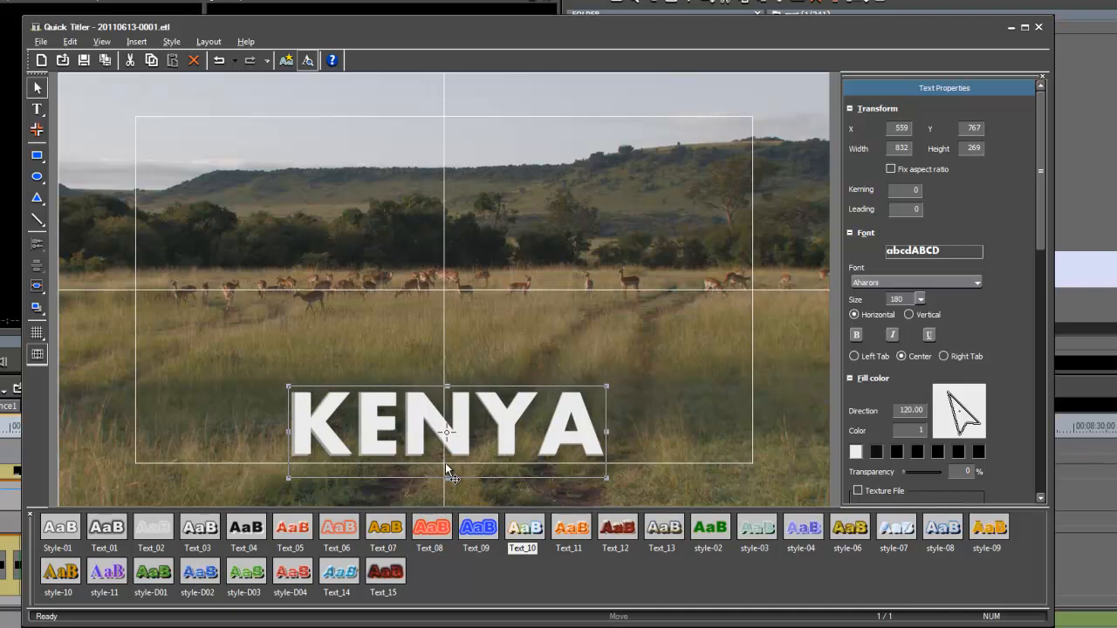
{"action": "left_click", "coordinate": [1039, 29]}
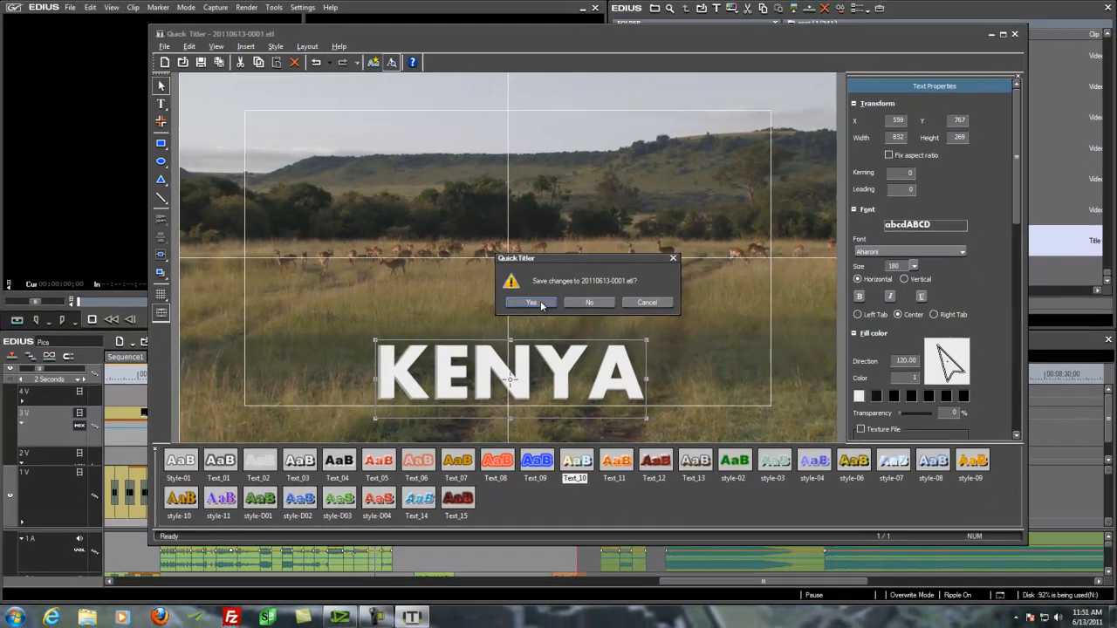
{"action": "left_click", "coordinate": [483, 343]}
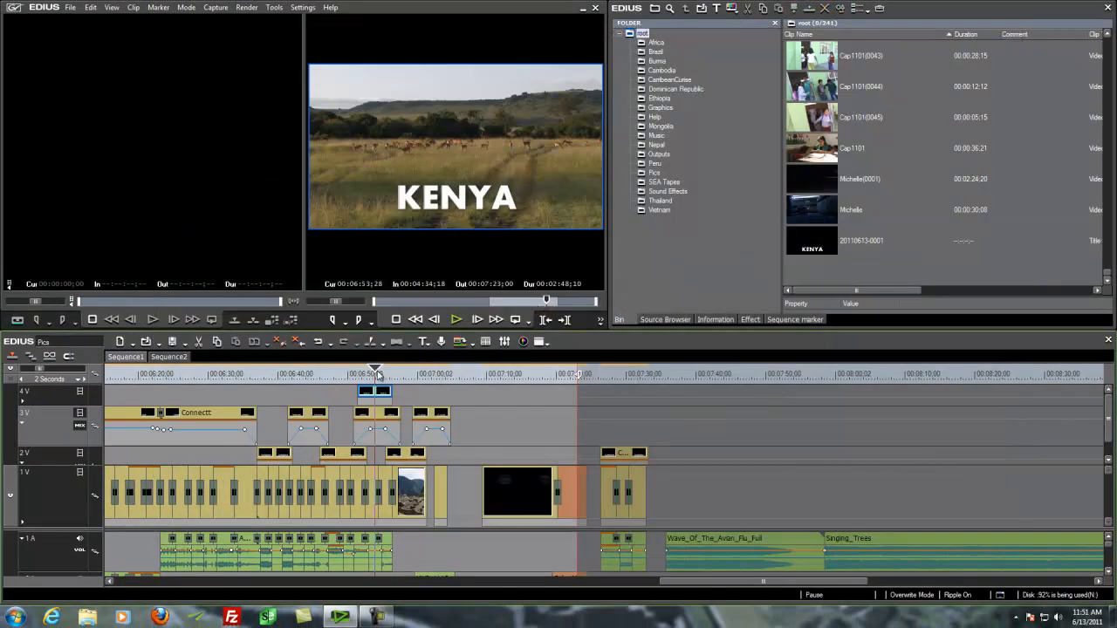
Move the new title clip to the empty part of track 3V near 00:07:40 and play back the original country titles
{"action": "left_click_drag", "start_coordinate": [377, 372], "coordinate": [381, 372]}
{"action": "left_click_drag", "start_coordinate": [373, 392], "coordinate": [706, 419]}
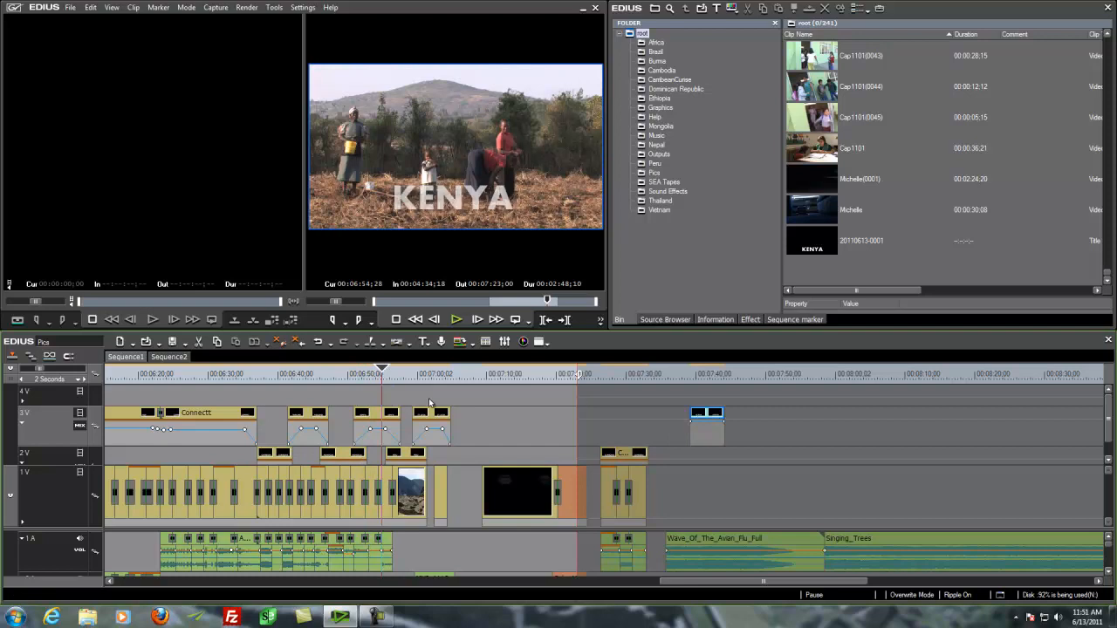
{"action": "left_click_drag", "start_coordinate": [381, 373], "coordinate": [311, 371]}
{"action": "key", "text": "space"}
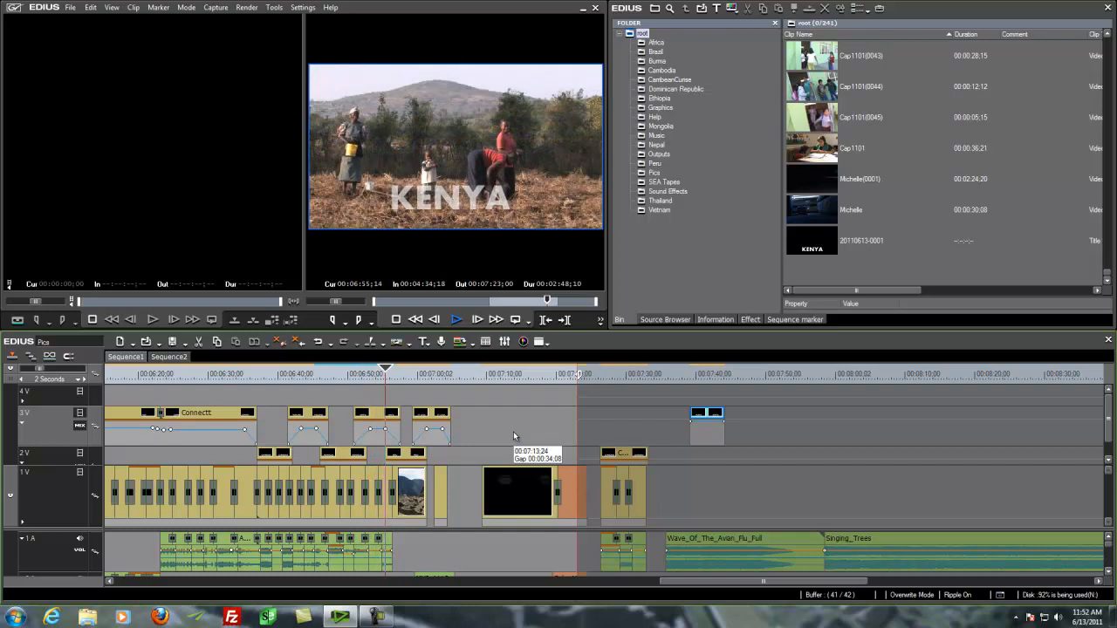
{"action": "key", "text": "space"}
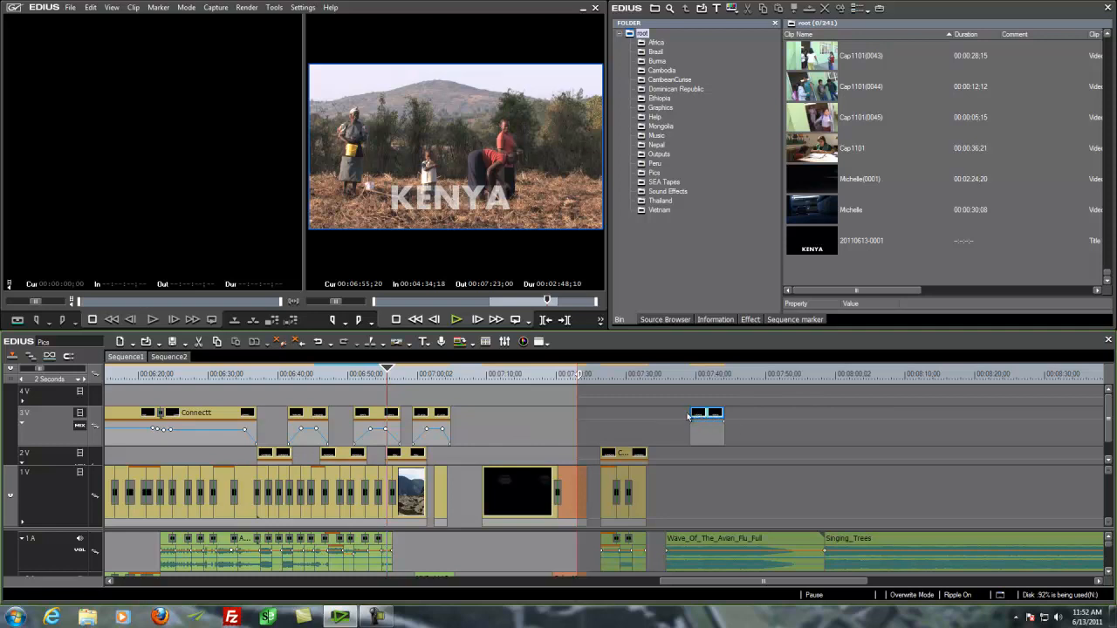
Replace the original Kenya title on 3V with the new title clip, its start extended, at about 00:06:50
{"action": "left_click", "coordinate": [380, 417]}
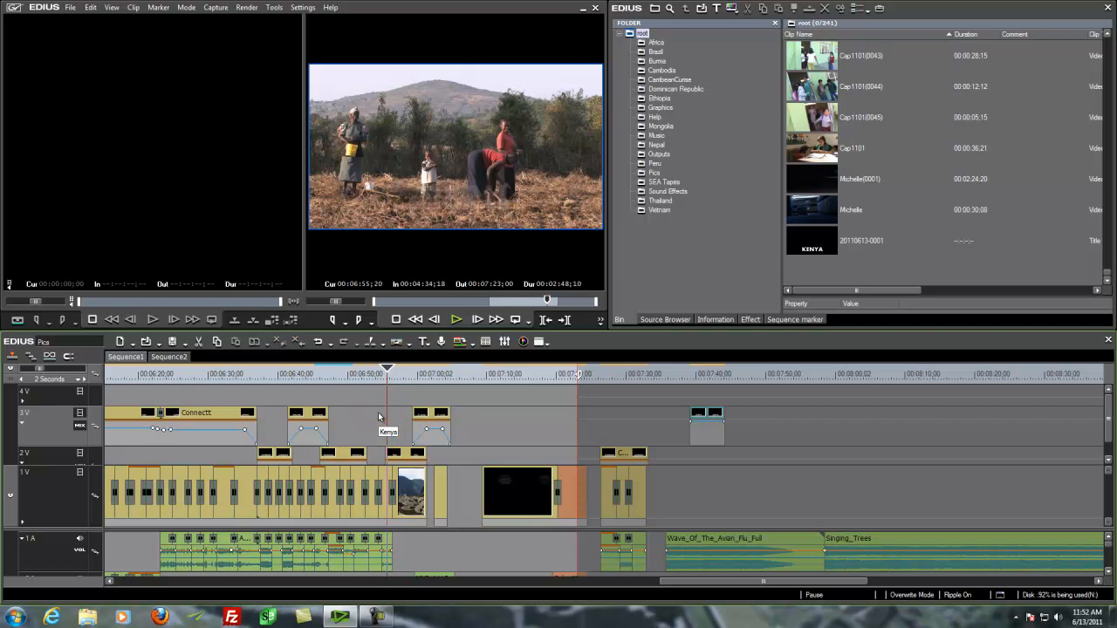
{"action": "left_click_drag", "start_coordinate": [697, 415], "coordinate": [383, 421]}
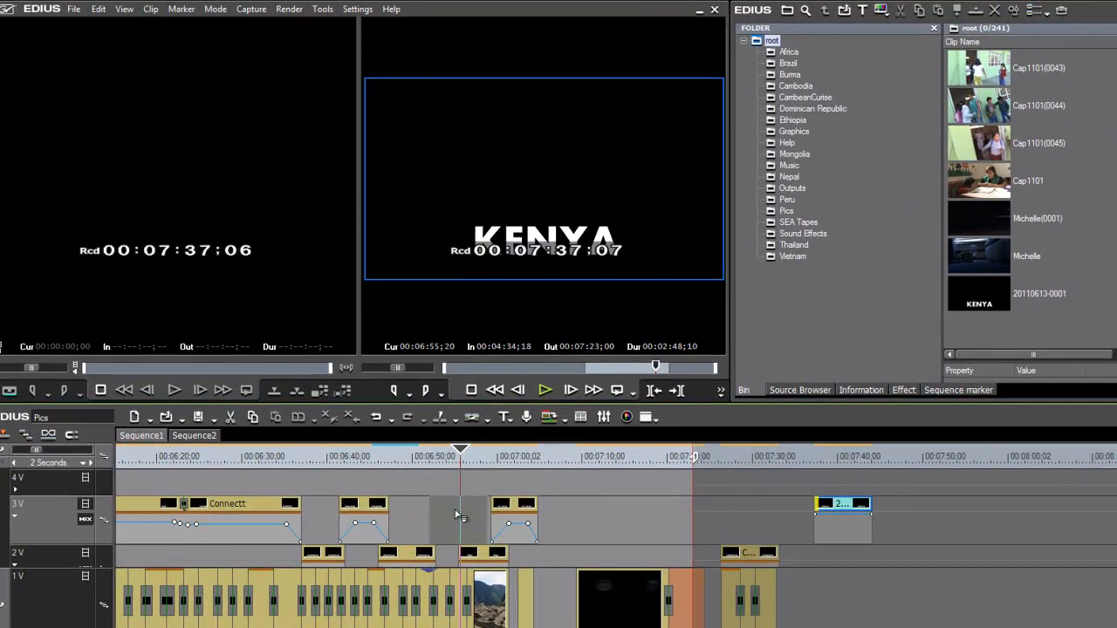
{"action": "left_click_drag", "start_coordinate": [458, 515], "coordinate": [445, 513]}
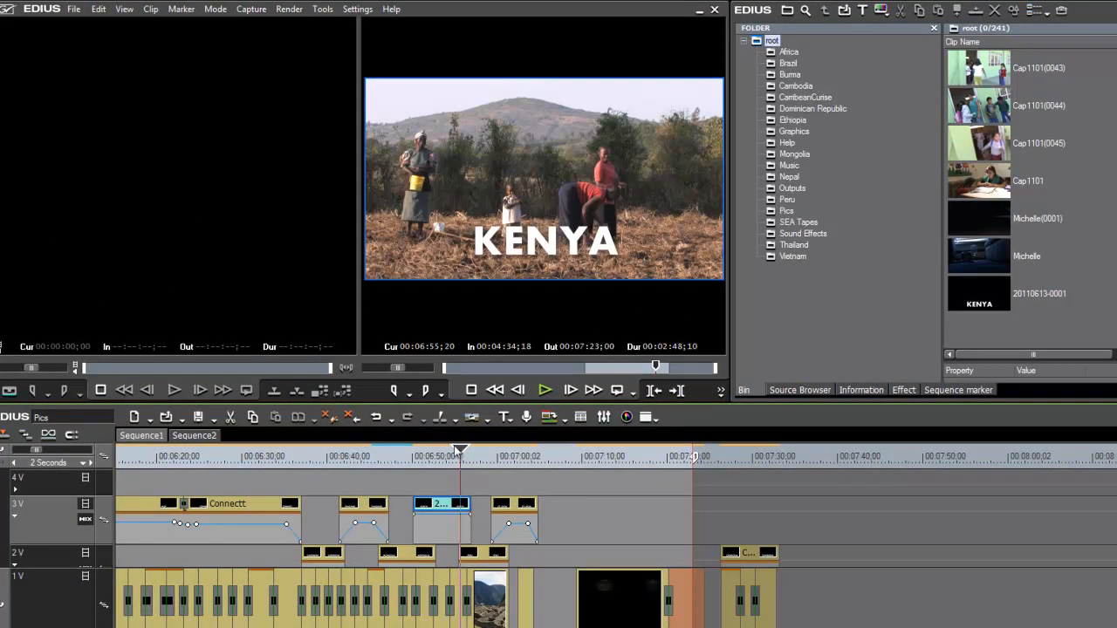
Compare against the MONGOLIA title and lower the new KENYA clip's whole opacity line to match, keeping the 3V mixer on
{"action": "left_click_drag", "start_coordinate": [461, 453], "coordinate": [399, 475]}
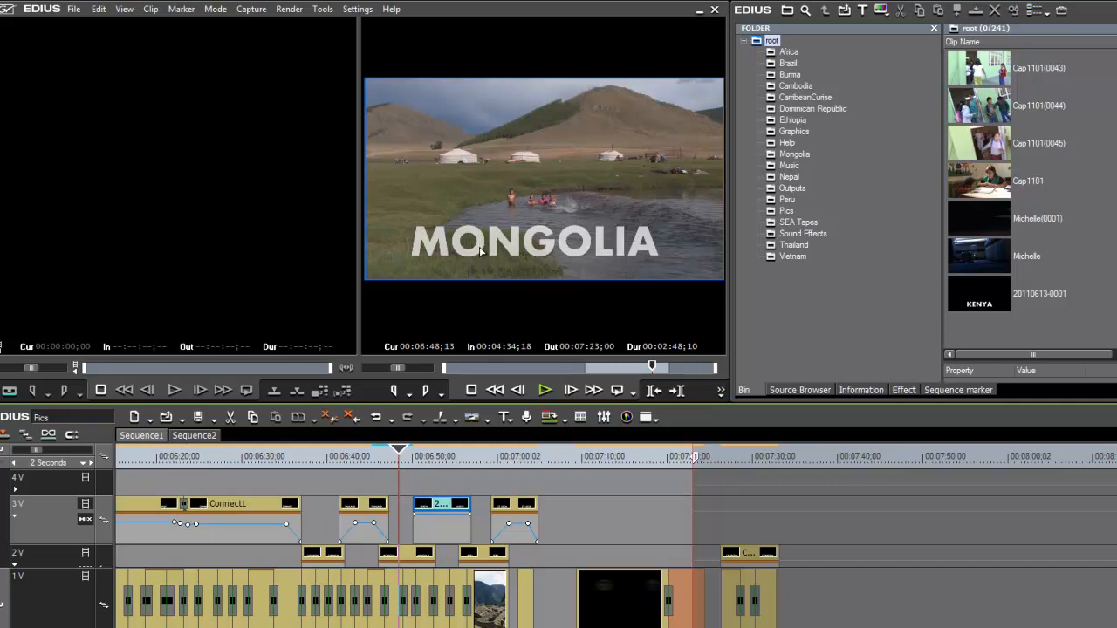
{"action": "left_click", "coordinate": [446, 454]}
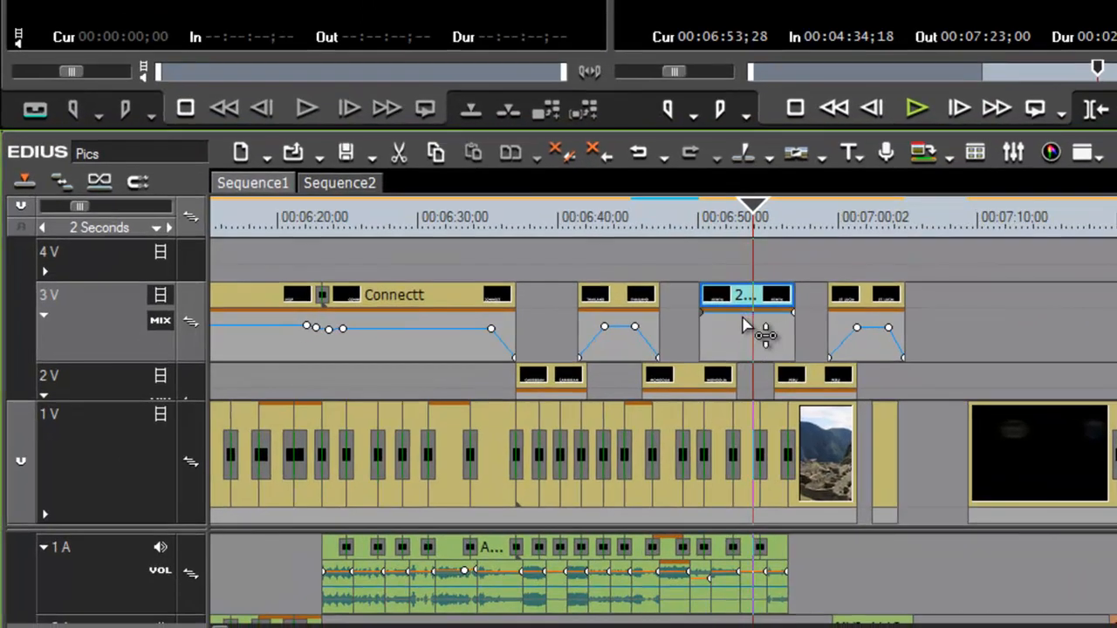
{"action": "left_click_drag", "start_coordinate": [743, 319], "coordinate": [741, 329]}
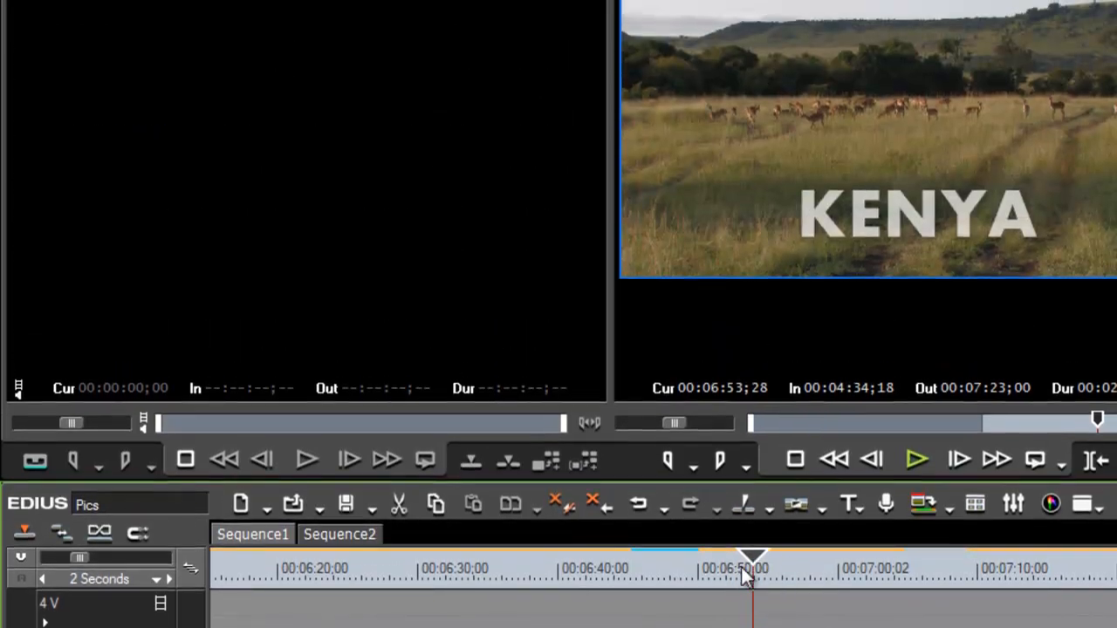
{"action": "mouse_move", "coordinate": [741, 568]}
{"action": "left_mouse_down"}
{"action": "mouse_move", "coordinate": [767, 572]}
{"action": "mouse_move", "coordinate": [749, 582]}
{"action": "left_mouse_up"}
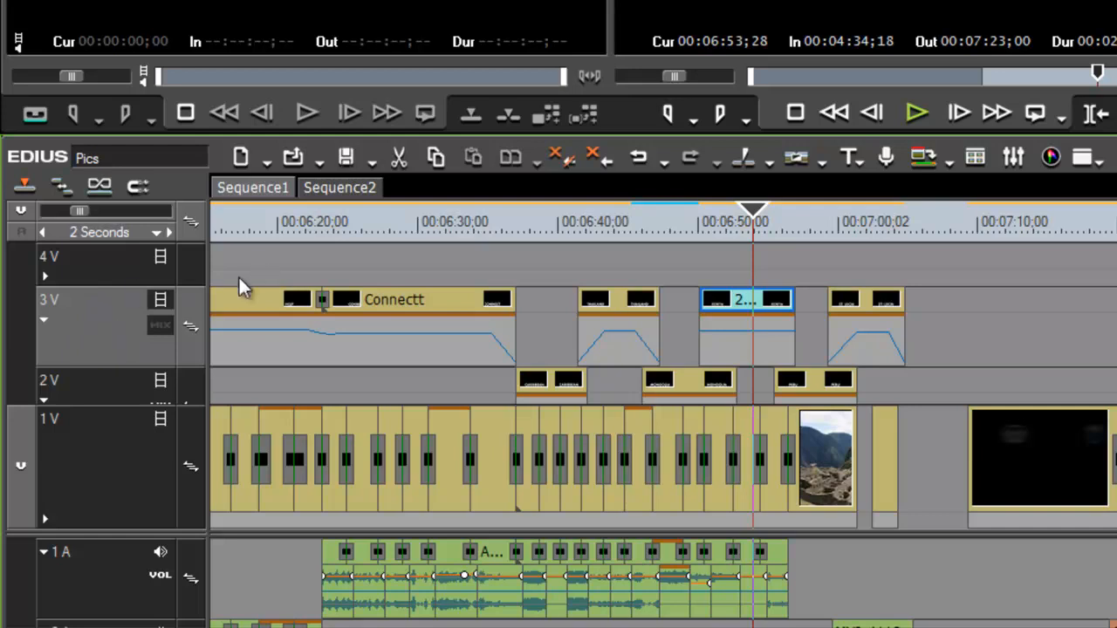
{"action": "left_click", "coordinate": [161, 334]}
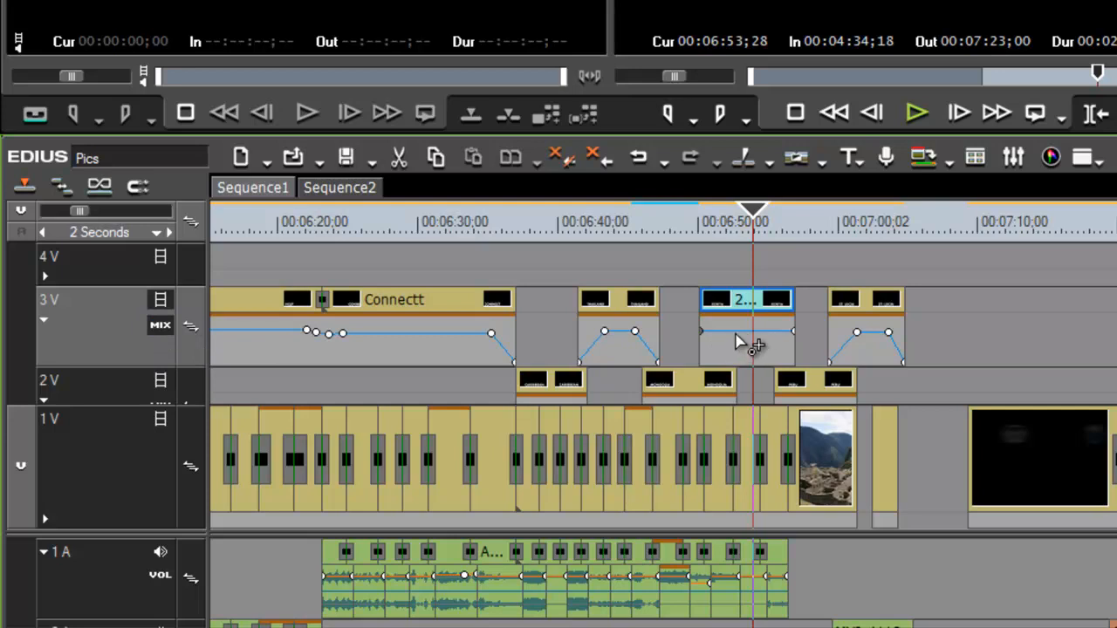
Trim the start of the KENYA title clip and fade it in over about one second with opacity keyframes
{"action": "mouse_move", "coordinate": [740, 334]}
{"action": "scroll", "coordinate": [738, 331], "scroll_direction": "up", "scroll_amount": 1}
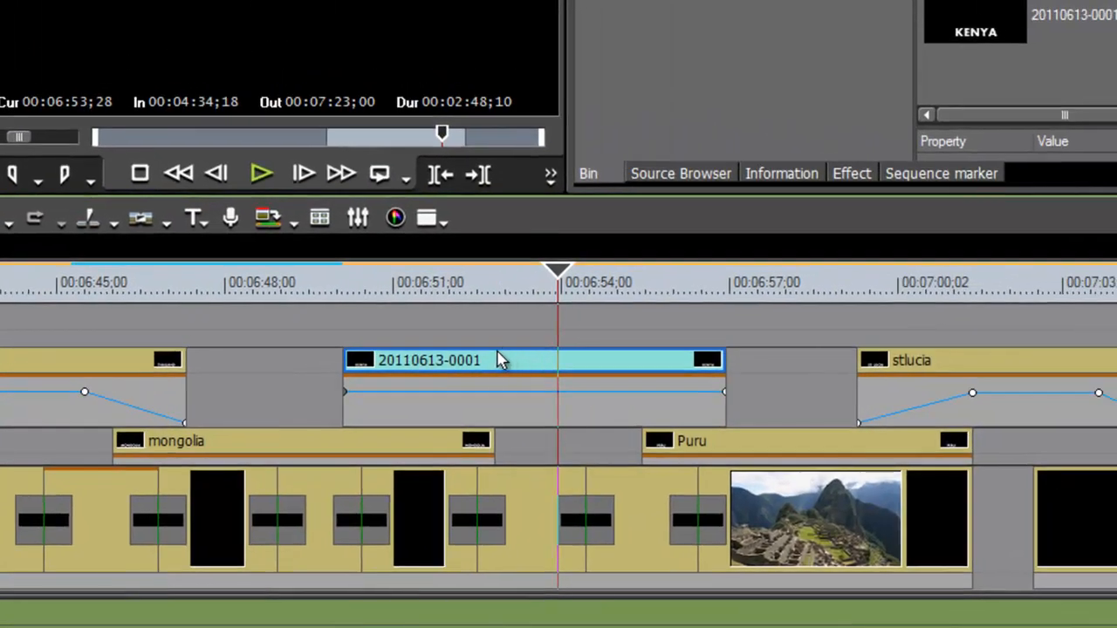
{"action": "left_click_drag", "start_coordinate": [531, 364], "coordinate": [520, 393]}
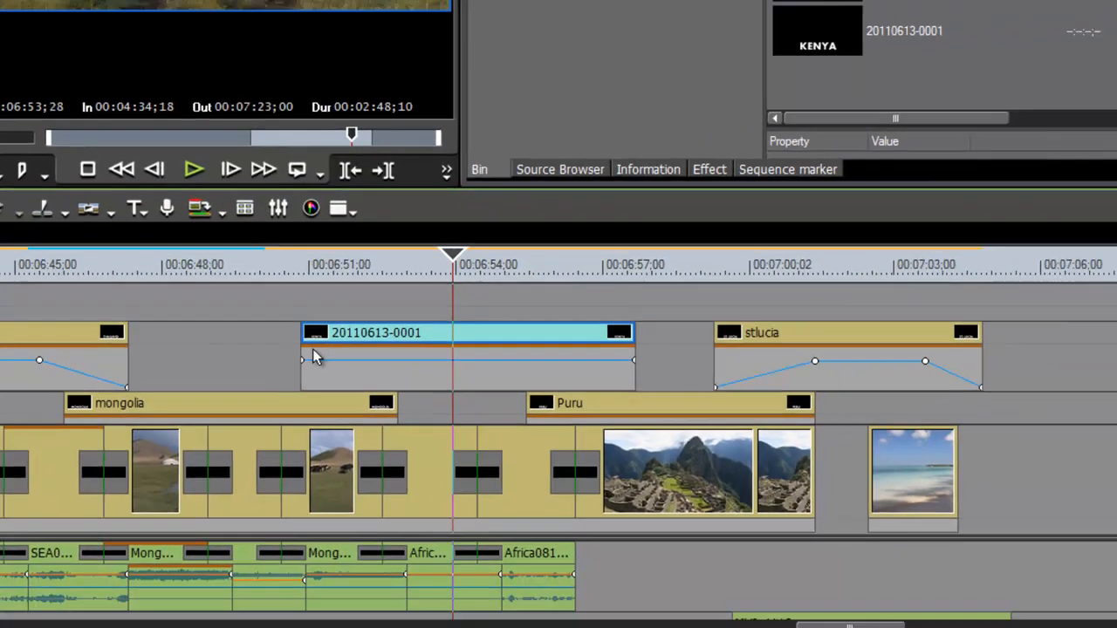
{"action": "left_click", "coordinate": [294, 329]}
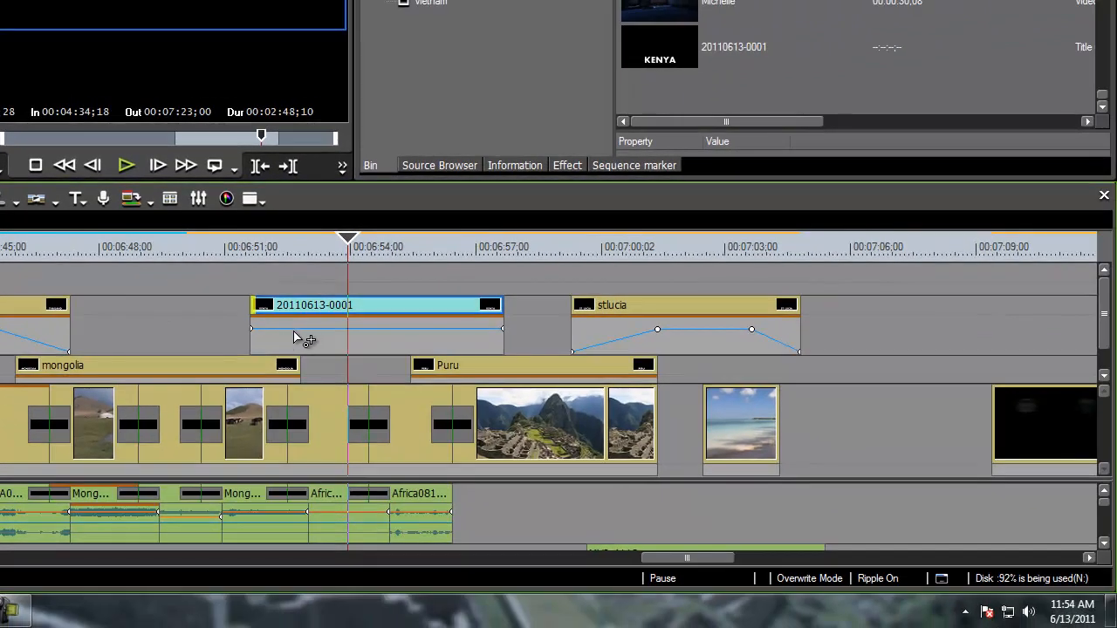
{"action": "left_click_drag", "start_coordinate": [252, 330], "coordinate": [266, 419]}
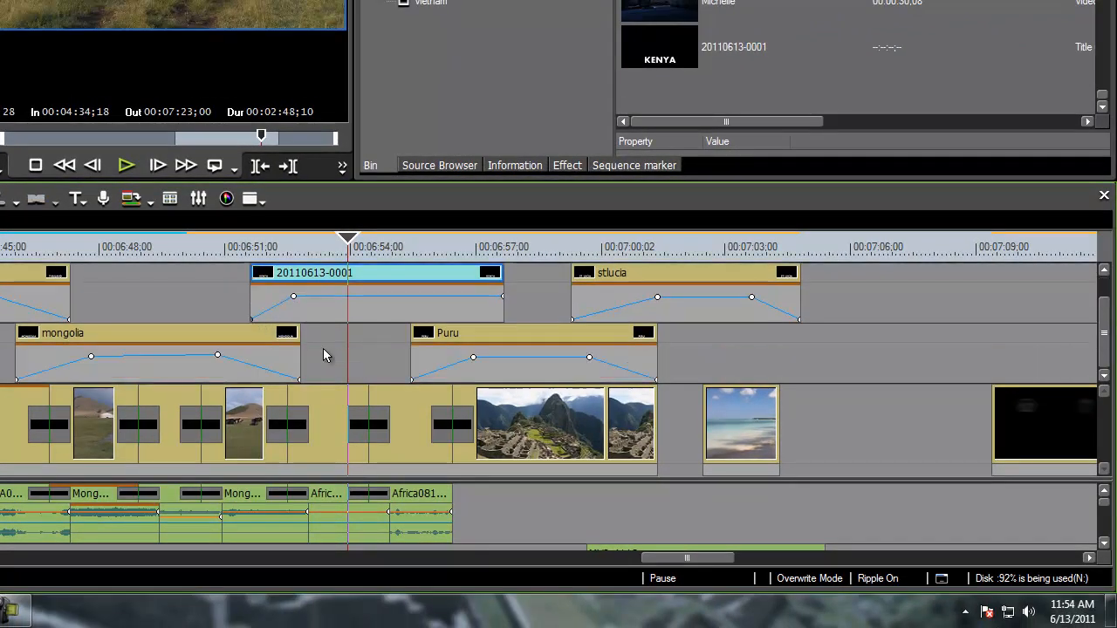
Move the KENYA title clip to start at about 00:06:51;00 and fade it out over about its last second
{"action": "left_click", "coordinate": [358, 247]}
{"action": "left_click_drag", "start_coordinate": [392, 247], "coordinate": [432, 251]}
{"action": "left_click_drag", "start_coordinate": [369, 277], "coordinate": [359, 274]}
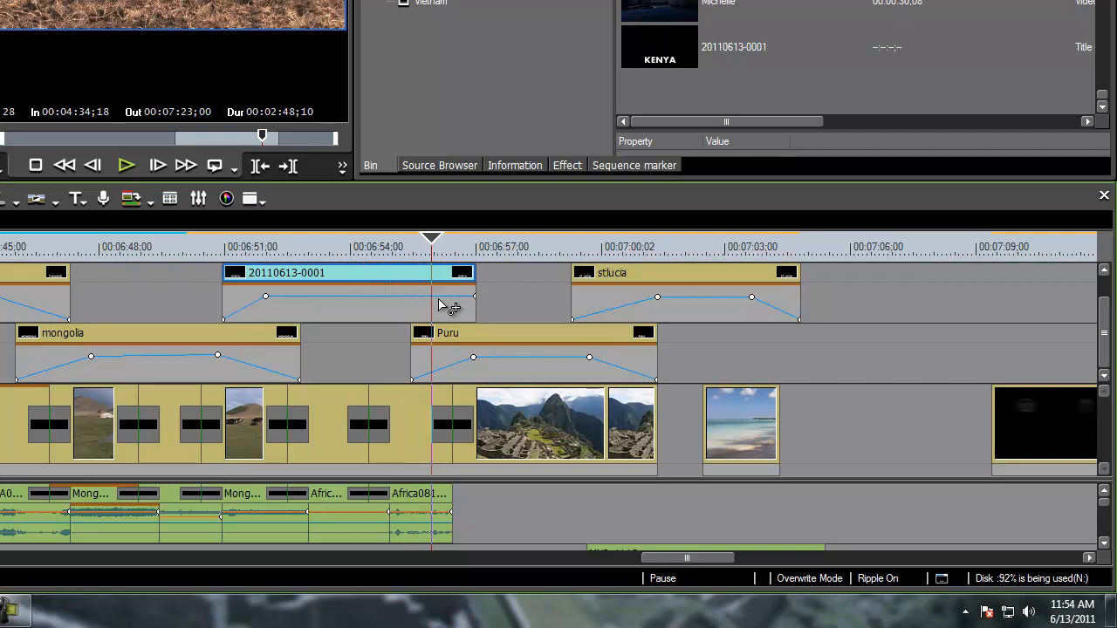
{"action": "left_click", "coordinate": [414, 297]}
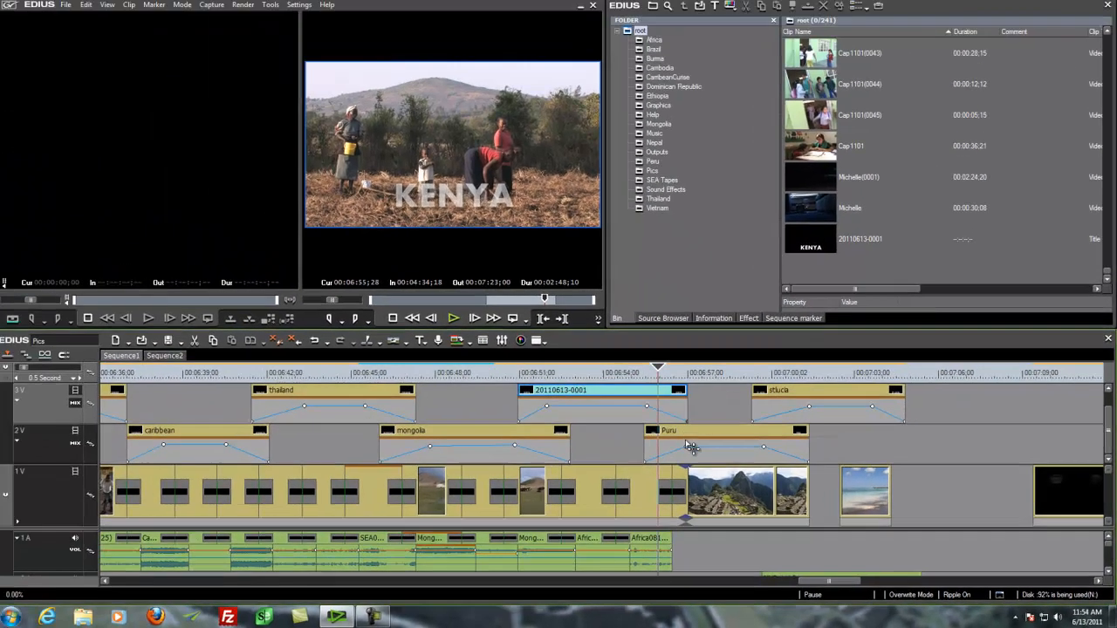
Open the Layouter for the KENYA title clip and enable Position keyframing with a keyframe at 00:00:00;00
{"action": "left_click", "coordinate": [318, 374]}
{"action": "left_click_drag", "start_coordinate": [318, 391], "coordinate": [606, 392]}
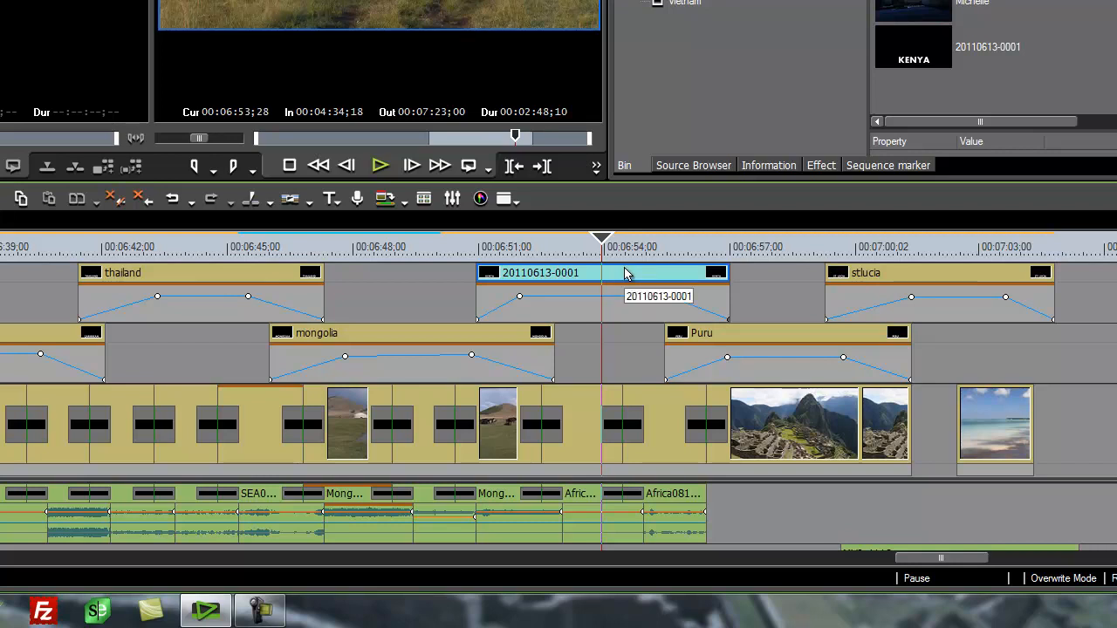
{"action": "right_click", "coordinate": [622, 274]}
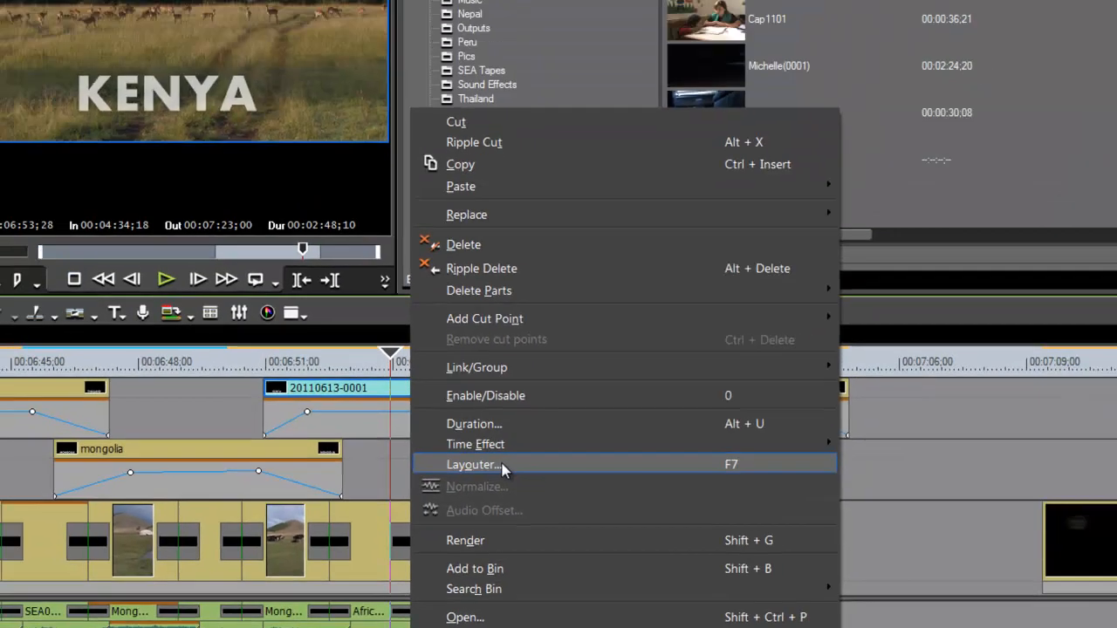
{"action": "left_click", "coordinate": [488, 222]}
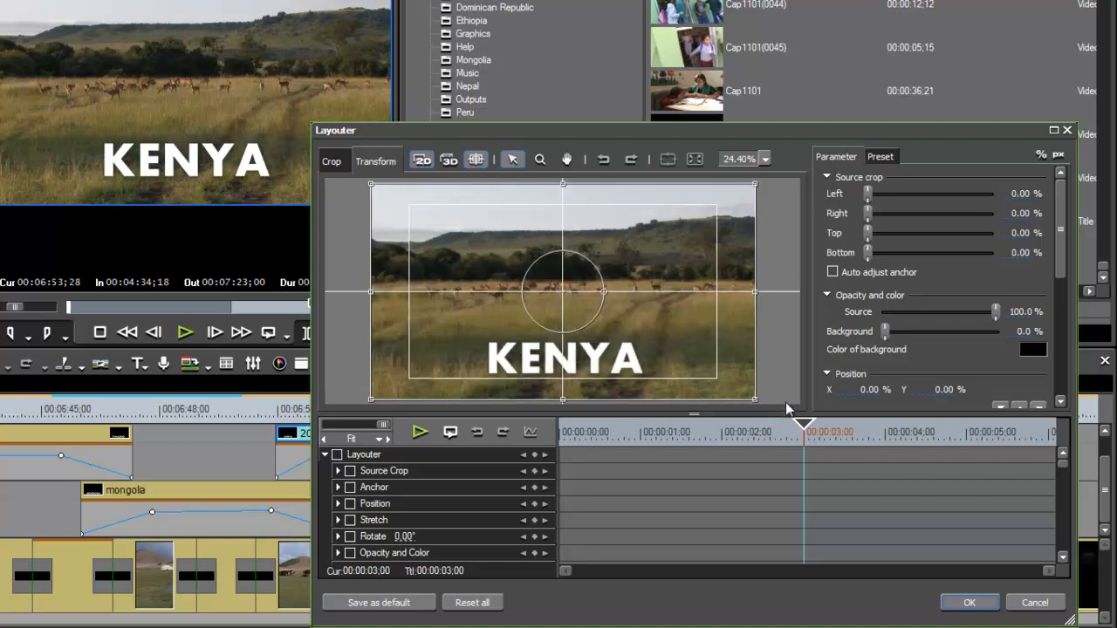
{"action": "left_click_drag", "start_coordinate": [804, 425], "coordinate": [506, 429]}
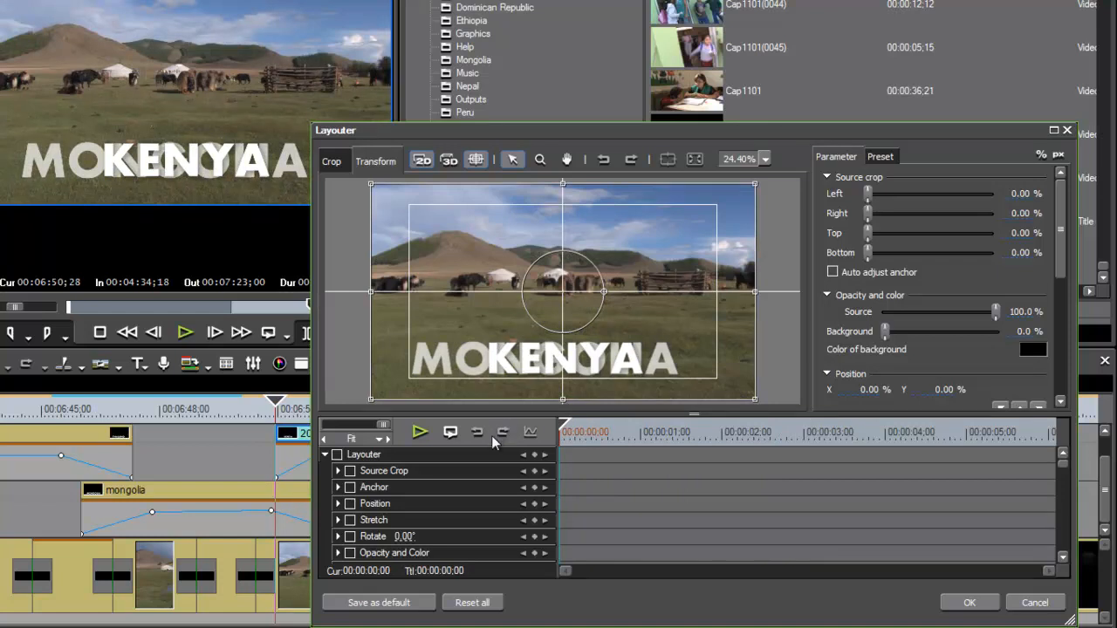
{"action": "left_click", "coordinate": [350, 505]}
{"action": "left_click", "coordinate": [535, 503]}
{"action": "left_click", "coordinate": [561, 503]}
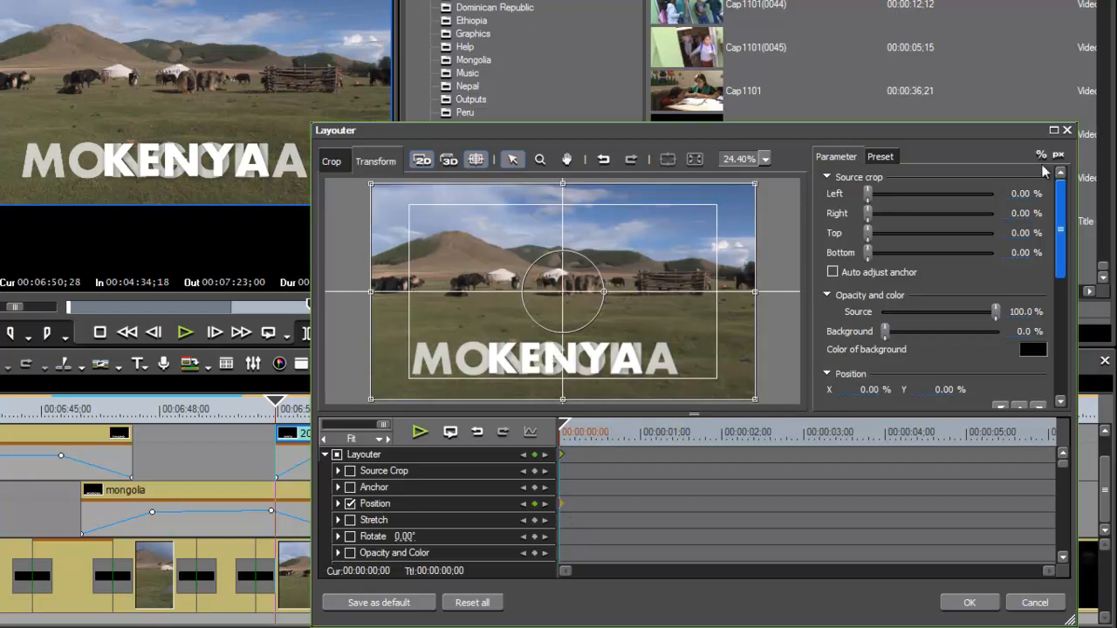
Set the starting keyframe's Position X to 7.44 % so the KENYA title begins right of centre
{"action": "left_click_drag", "start_coordinate": [1059, 213], "coordinate": [1037, 265]}
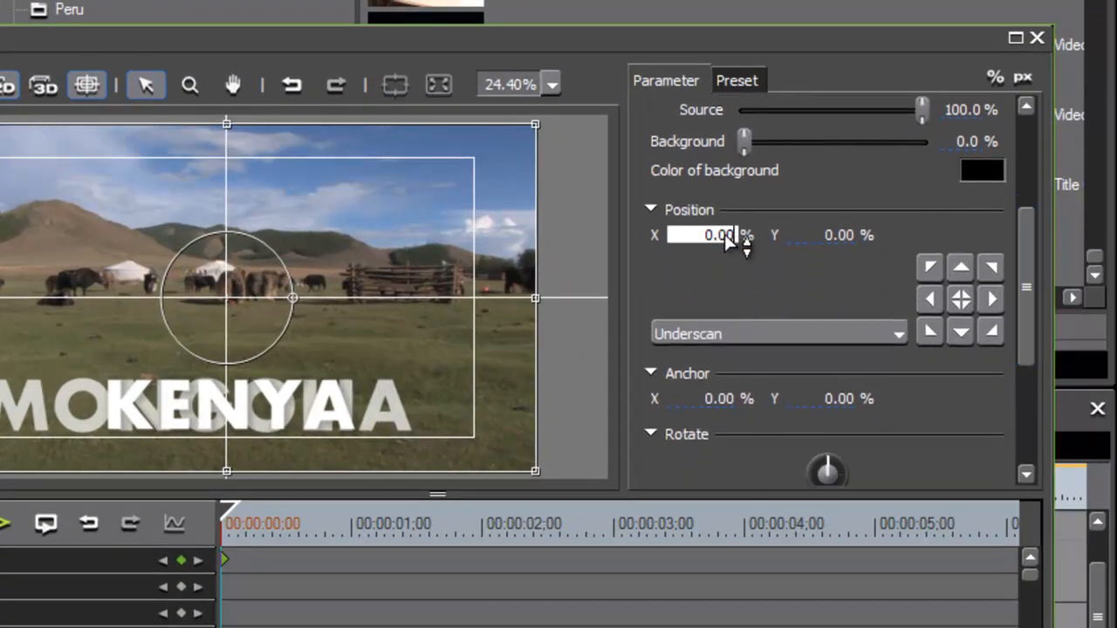
{"action": "left_click_drag", "start_coordinate": [724, 235], "coordinate": [789, 37]}
{"action": "left_click_drag", "start_coordinate": [727, 239], "coordinate": [752, 69]}
{"action": "left_click_drag", "start_coordinate": [724, 239], "coordinate": [760, 270]}
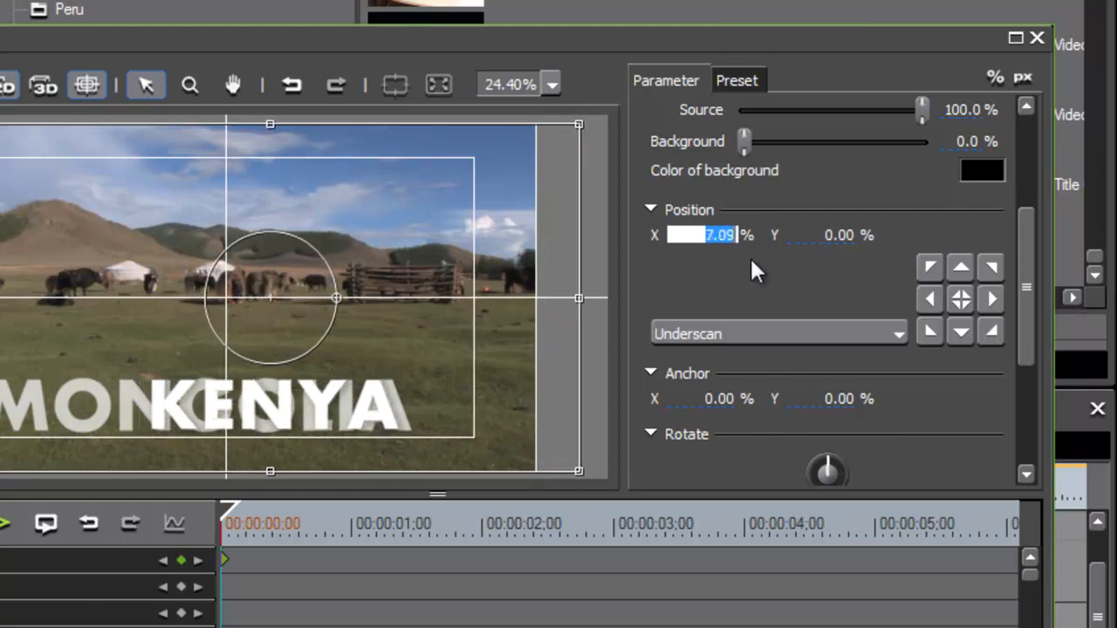
{"action": "left_click_drag", "start_coordinate": [720, 234], "coordinate": [720, 174]}
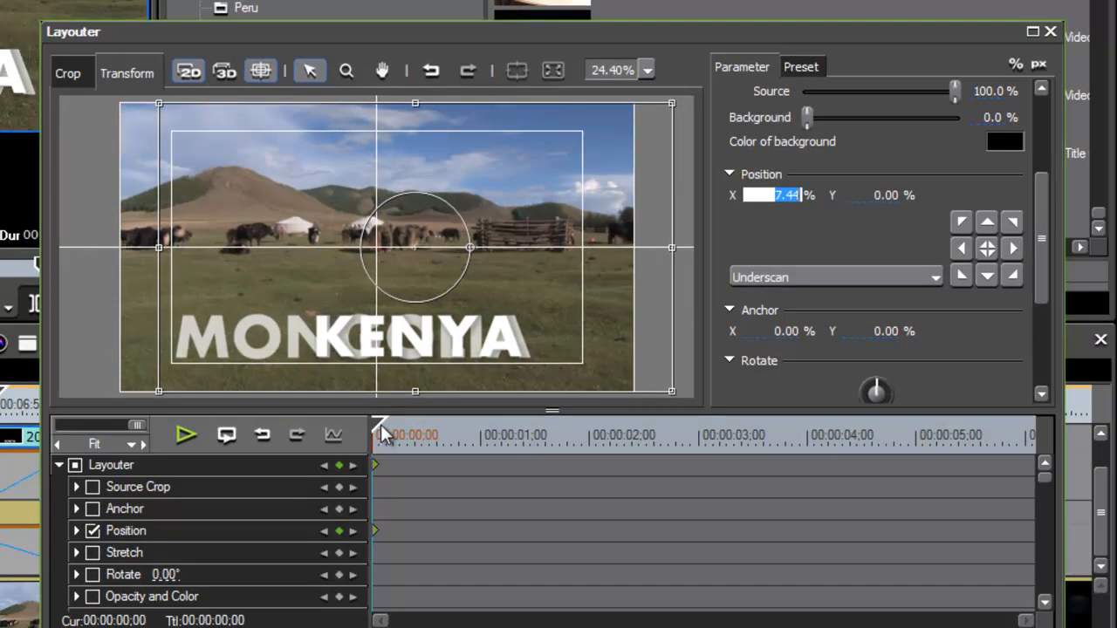
Add a Position keyframe at 00:00:05;18 with X at -8.06 %, check the motion midway and apply the layout
{"action": "left_click_drag", "start_coordinate": [384, 433], "coordinate": [984, 440]}
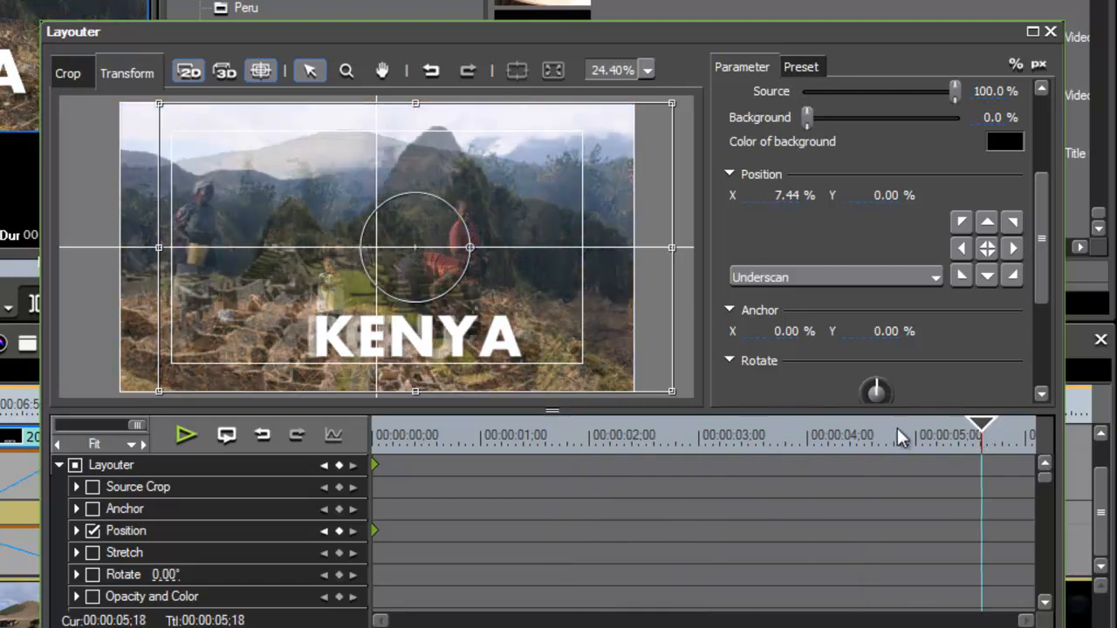
{"action": "left_click", "coordinate": [338, 530]}
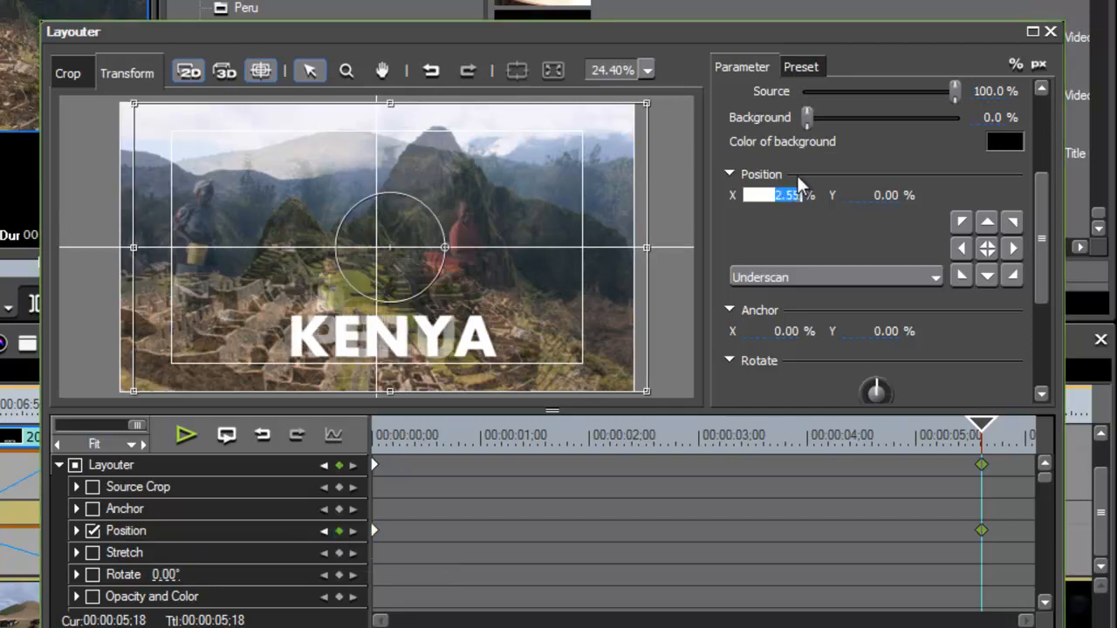
{"action": "key", "text": "Return"}
{"action": "left_click_drag", "start_coordinate": [792, 192], "coordinate": [848, 331]}
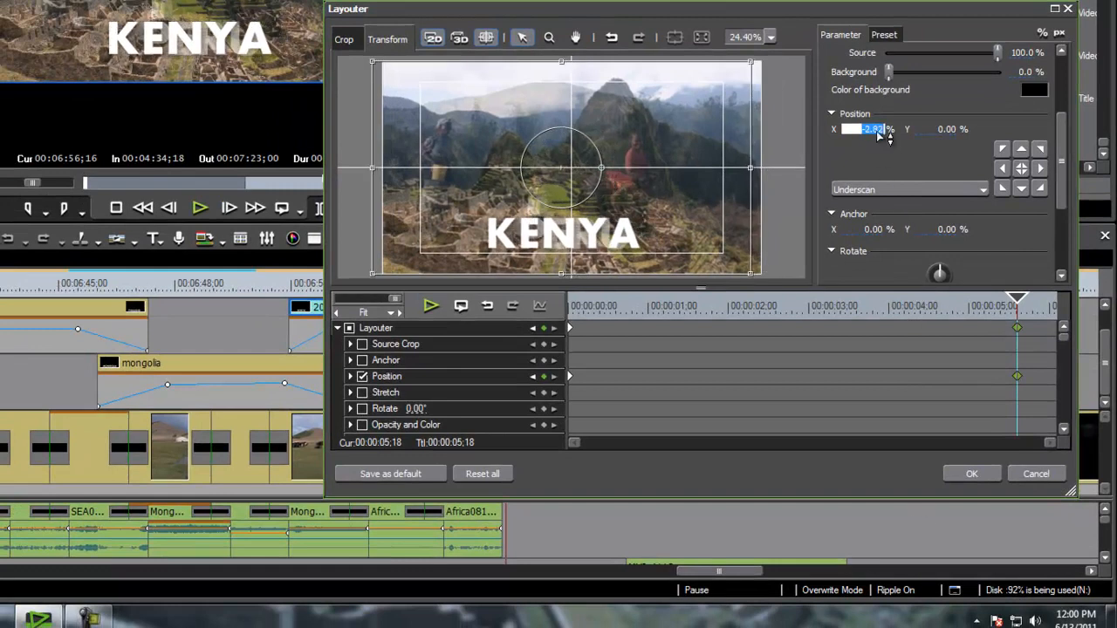
{"action": "left_click_drag", "start_coordinate": [660, 340], "coordinate": [858, 337]}
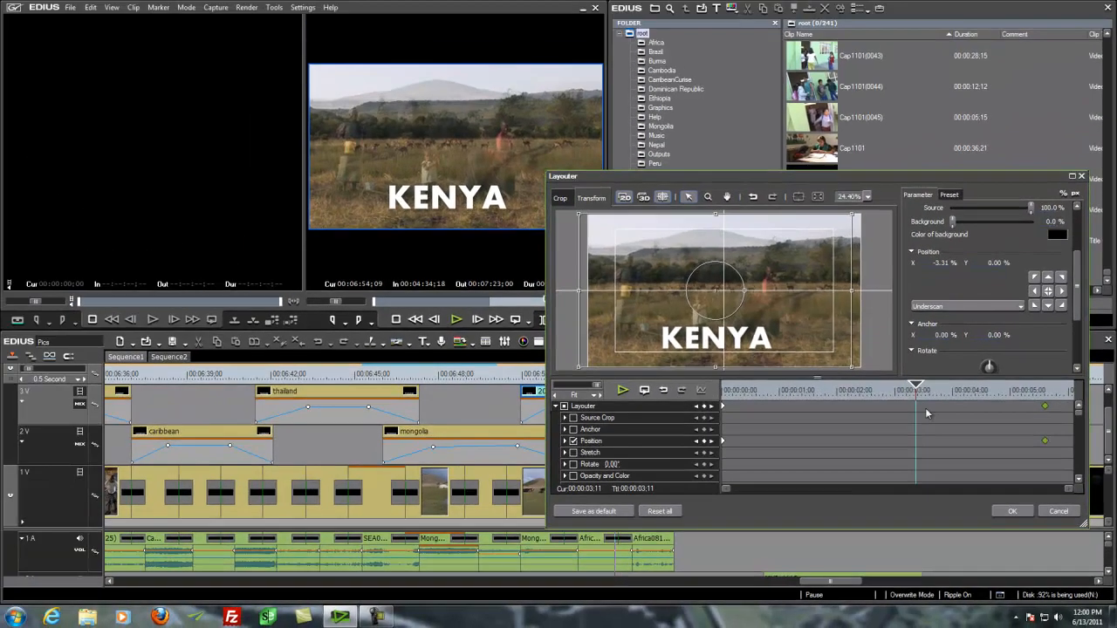
{"action": "left_click", "coordinate": [1011, 510]}
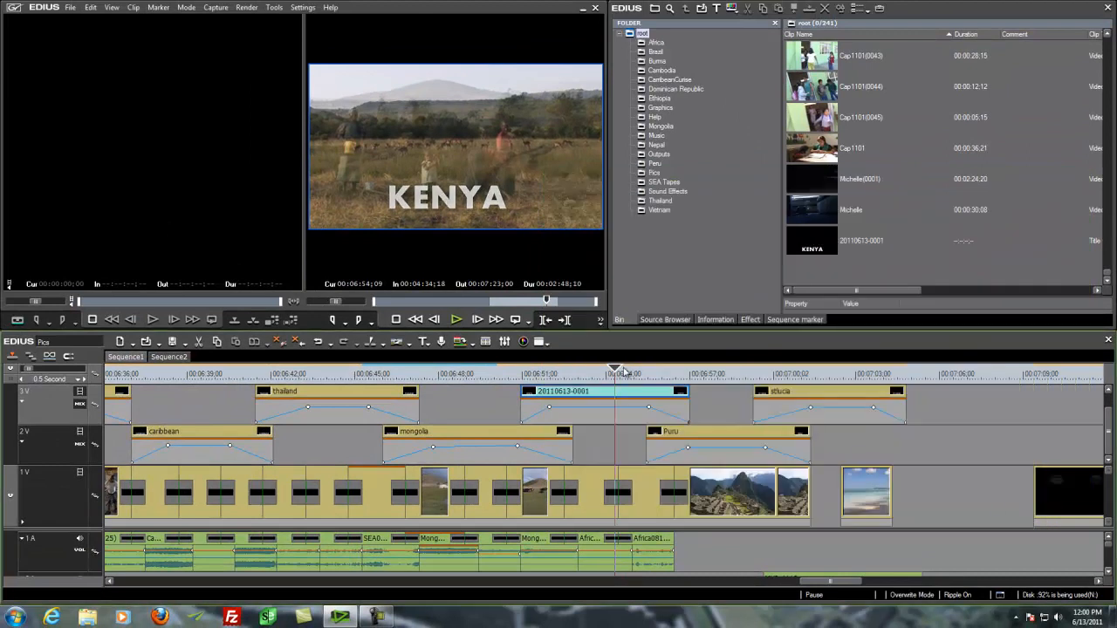
Play the timeline from the MONGOLIA title at about 00:06:50 through the KENYA title to check its motion
{"action": "left_click_drag", "start_coordinate": [616, 374], "coordinate": [490, 393]}
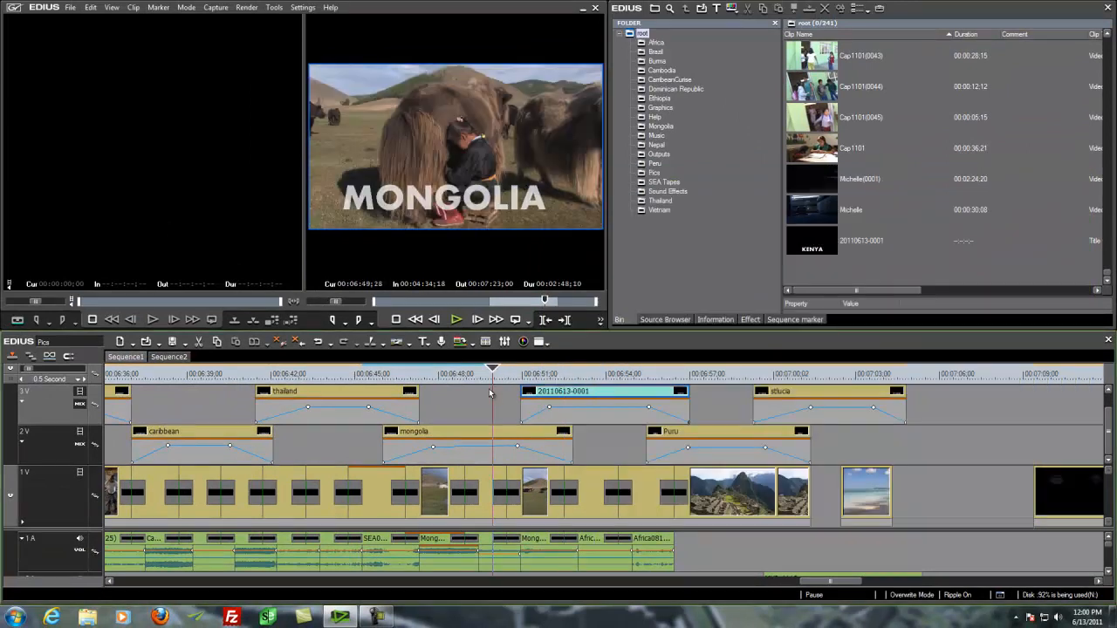
{"action": "key", "text": "space"}
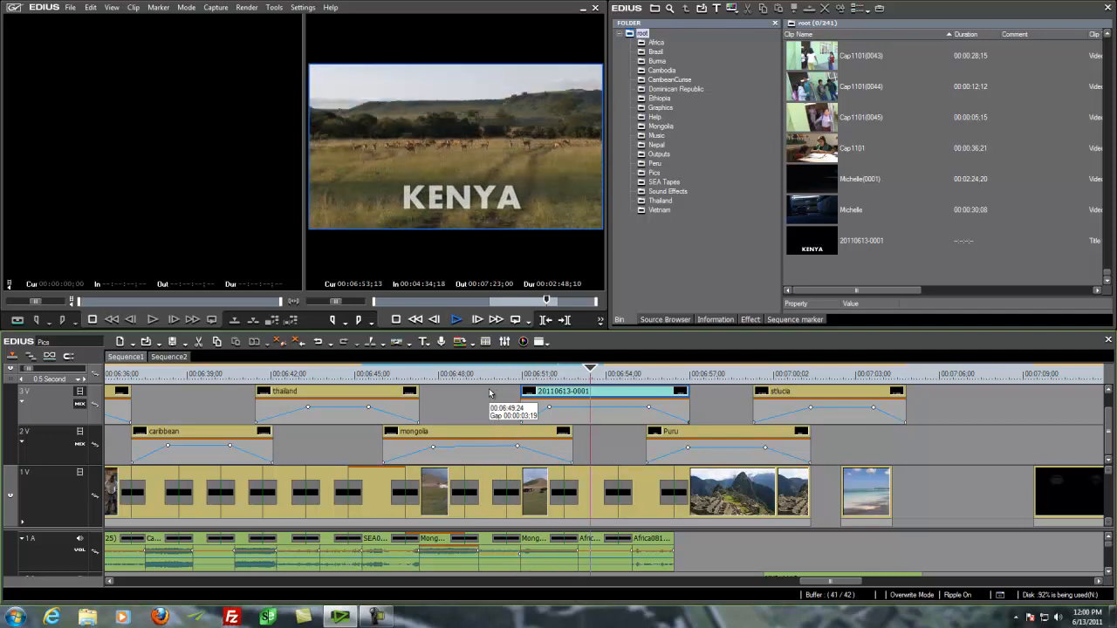
{"action": "key", "text": "space"}
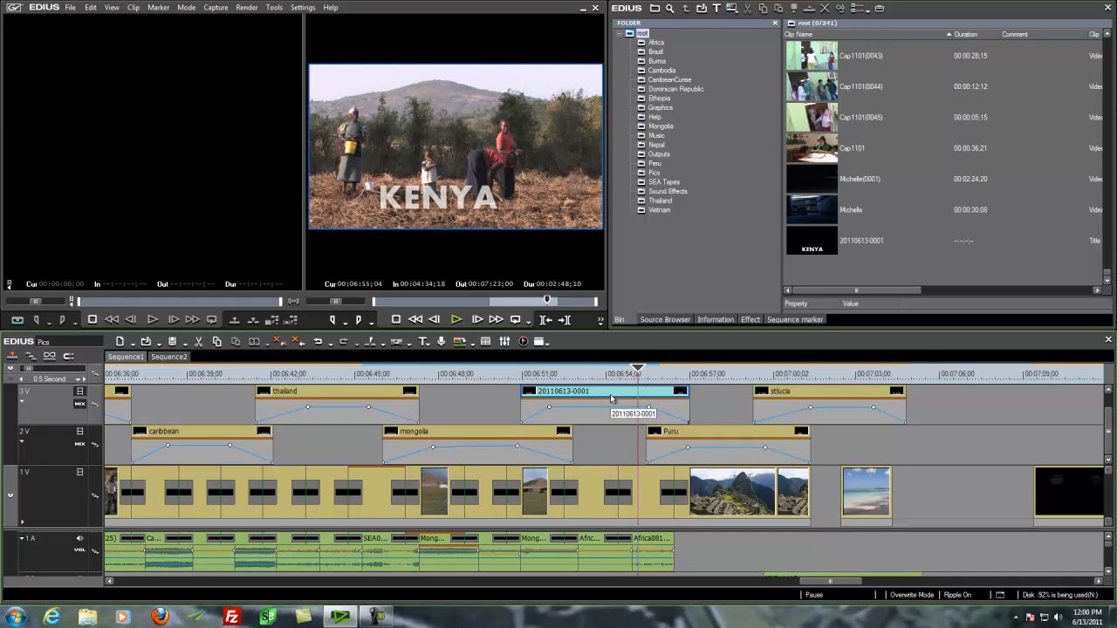
Reopen the KENYA clip's layout and bring Position X at the 00:00:05;18 keyframe closer to centre
{"action": "right_click", "coordinate": [610, 398]}
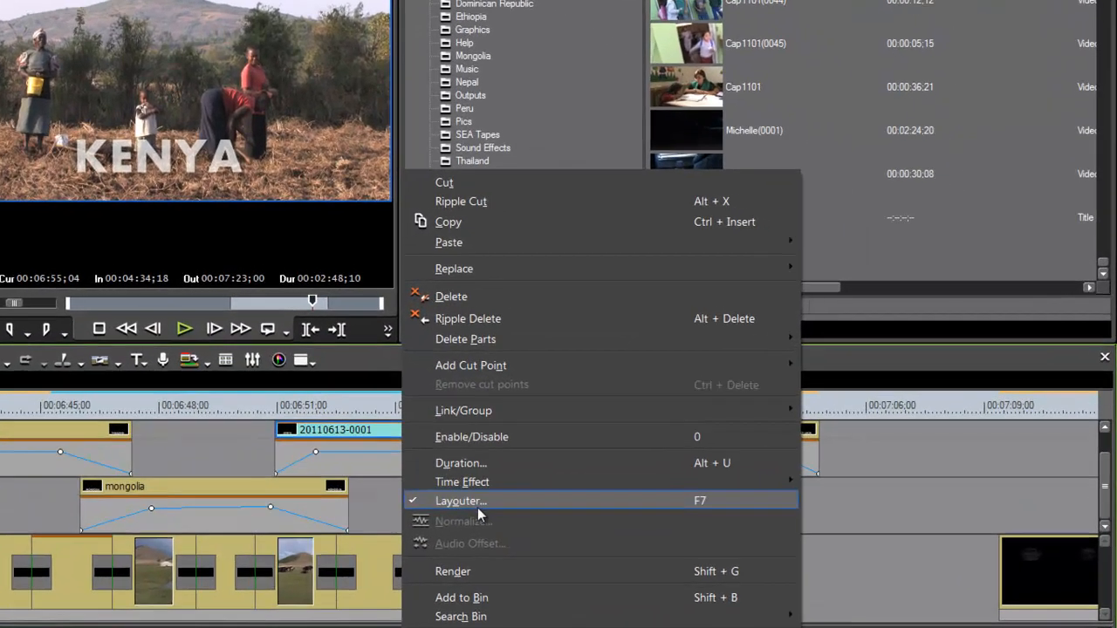
{"action": "left_click", "coordinate": [653, 441]}
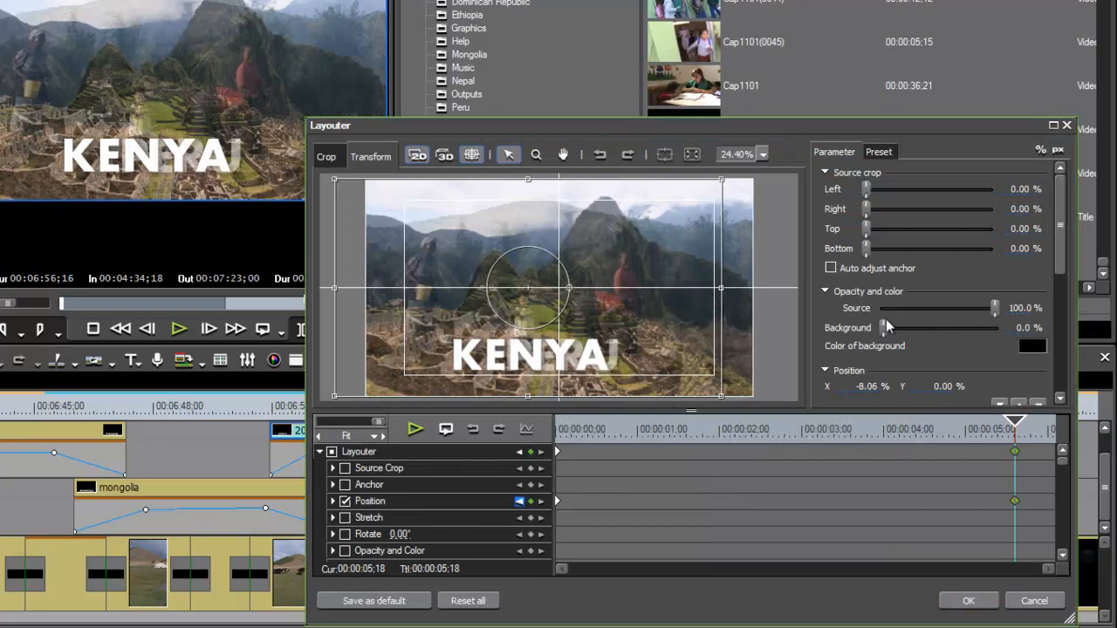
{"action": "left_click_drag", "start_coordinate": [1063, 247], "coordinate": [1075, 290]}
{"action": "left_click_drag", "start_coordinate": [868, 288], "coordinate": [877, 99]}
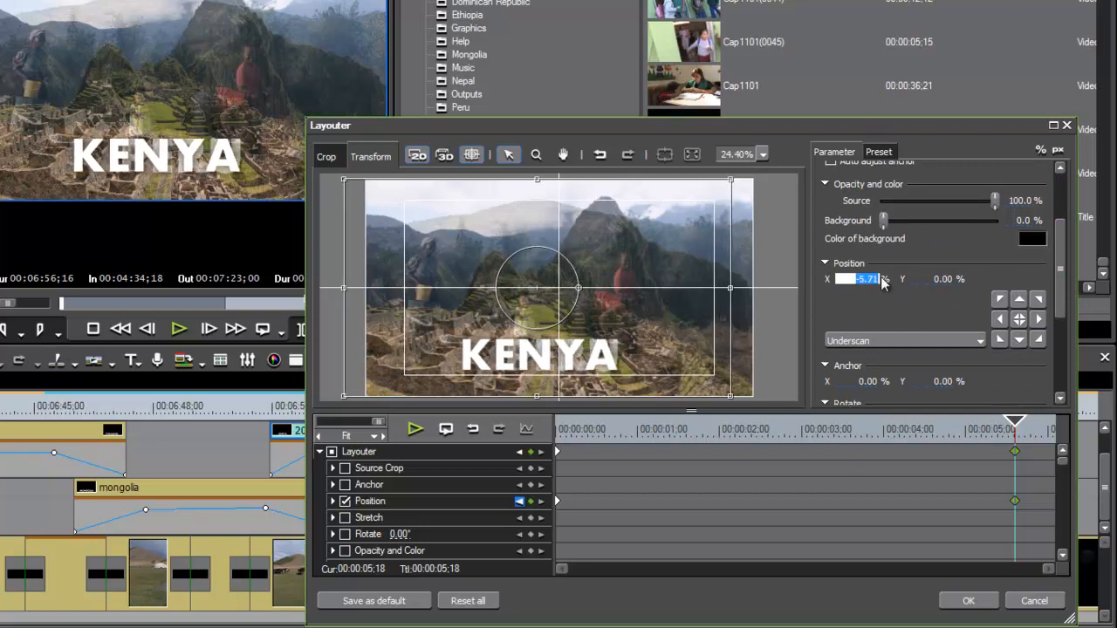
{"action": "mouse_move", "coordinate": [871, 279]}
{"action": "left_mouse_down"}
{"action": "mouse_move", "coordinate": [873, 132]}
{"action": "mouse_move", "coordinate": [886, 276]}
{"action": "left_mouse_up"}
Set Position X at the 00:00:00;00 keyframe to 3.61 % and apply the KENYA layout
{"action": "left_click_drag", "start_coordinate": [1012, 426], "coordinate": [411, 435]}
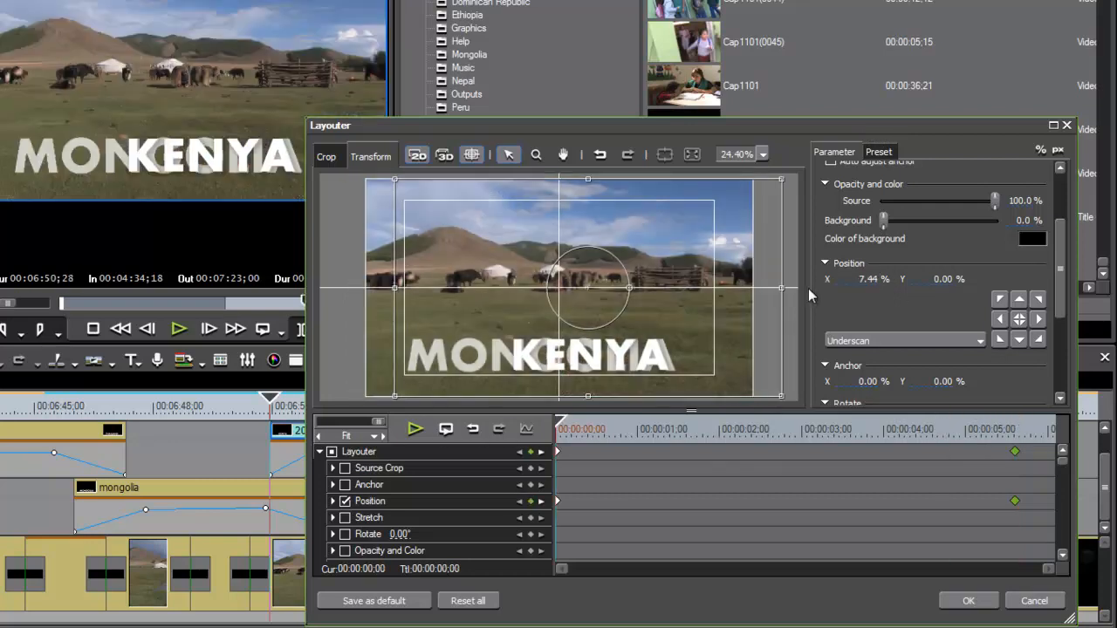
{"action": "left_click_drag", "start_coordinate": [862, 278], "coordinate": [958, 381]}
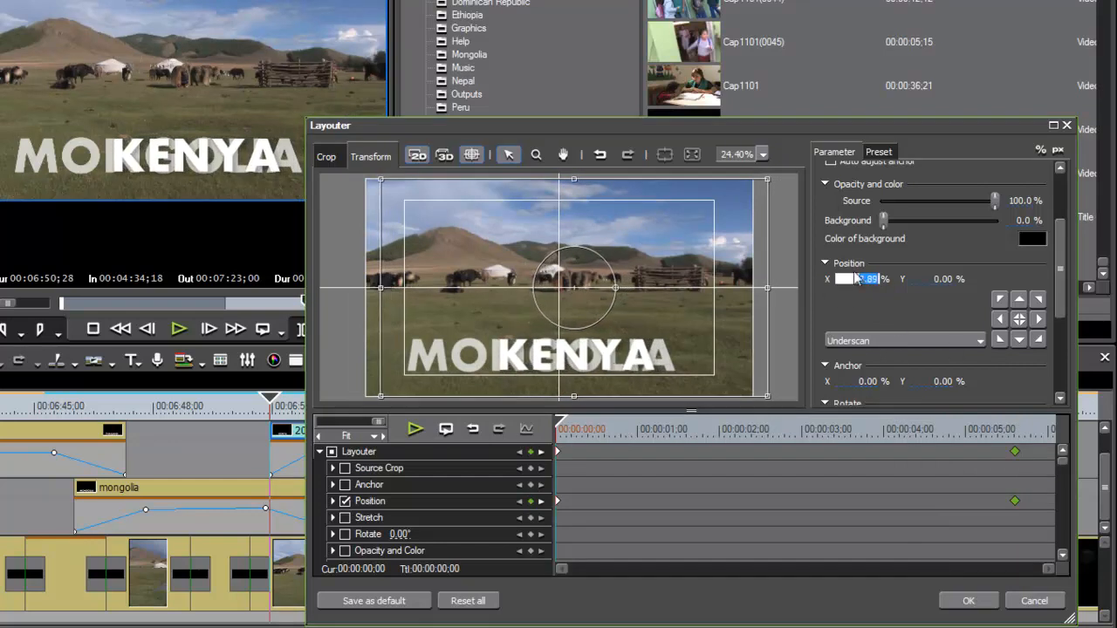
{"action": "left_click_drag", "start_coordinate": [875, 281], "coordinate": [887, 308]}
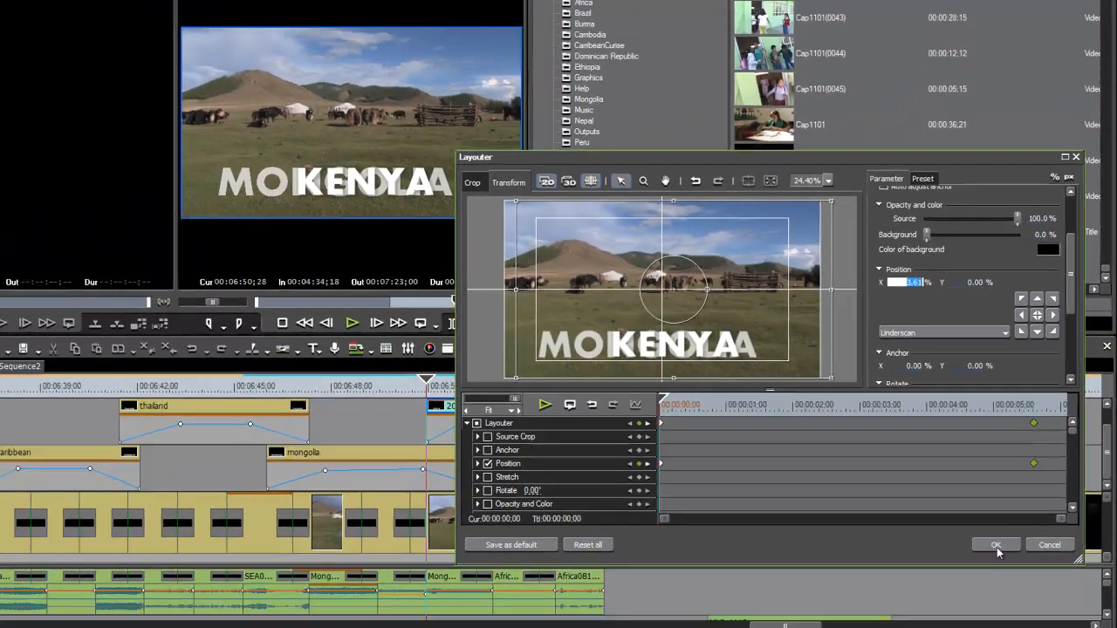
{"action": "left_click", "coordinate": [995, 545]}
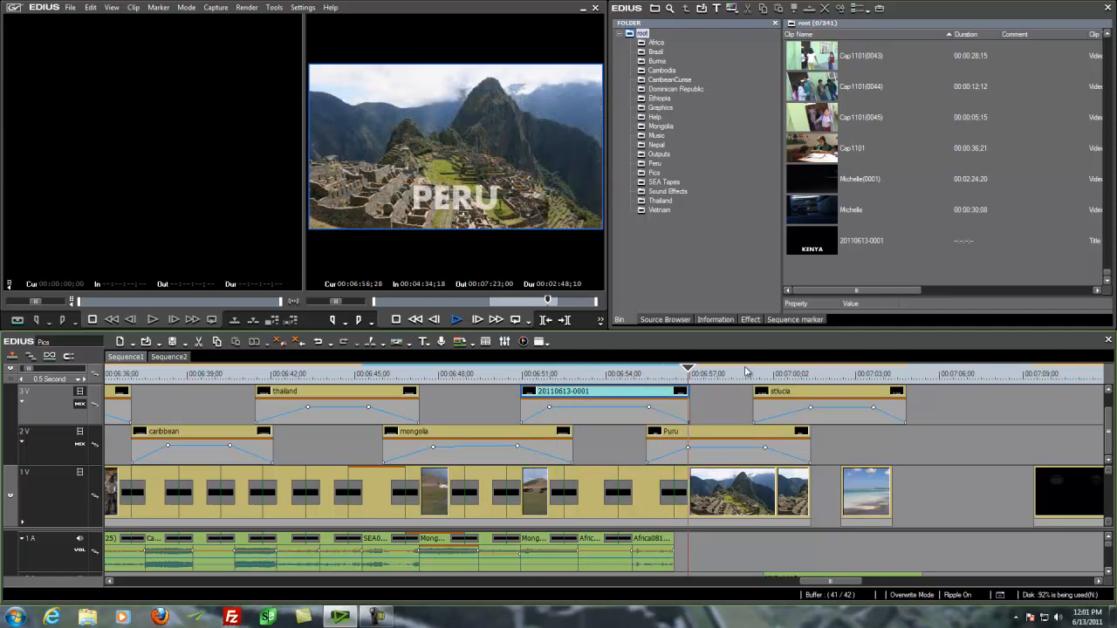
Move the KENYA layout's ending Position keyframe to the end of the clip, apply it and play the title's motion
{"action": "left_click", "coordinate": [579, 374]}
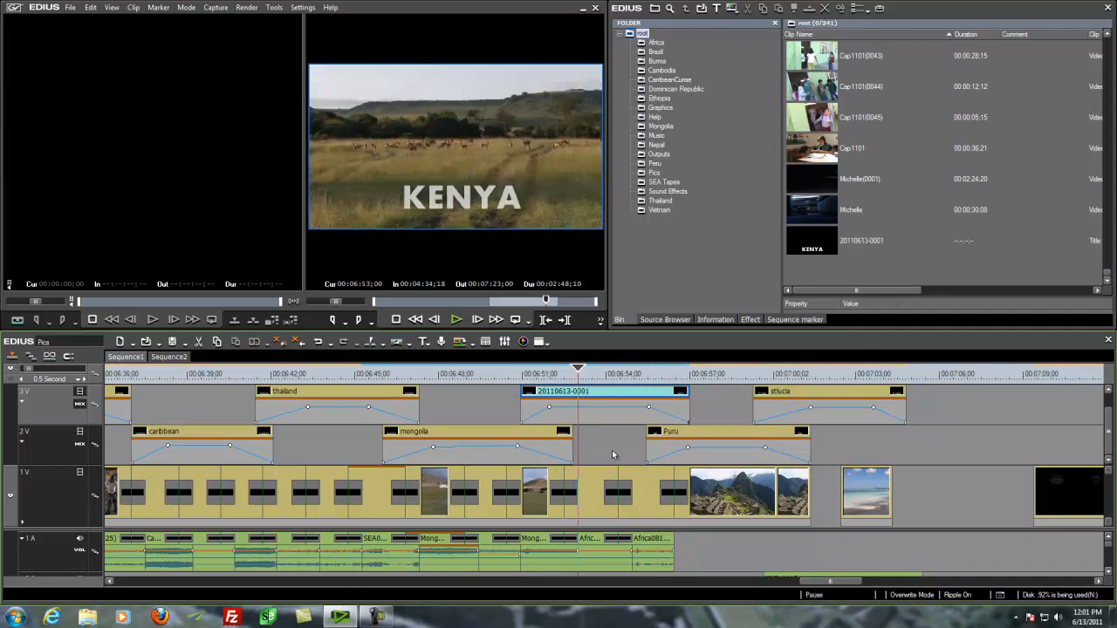
{"action": "right_click", "coordinate": [618, 388]}
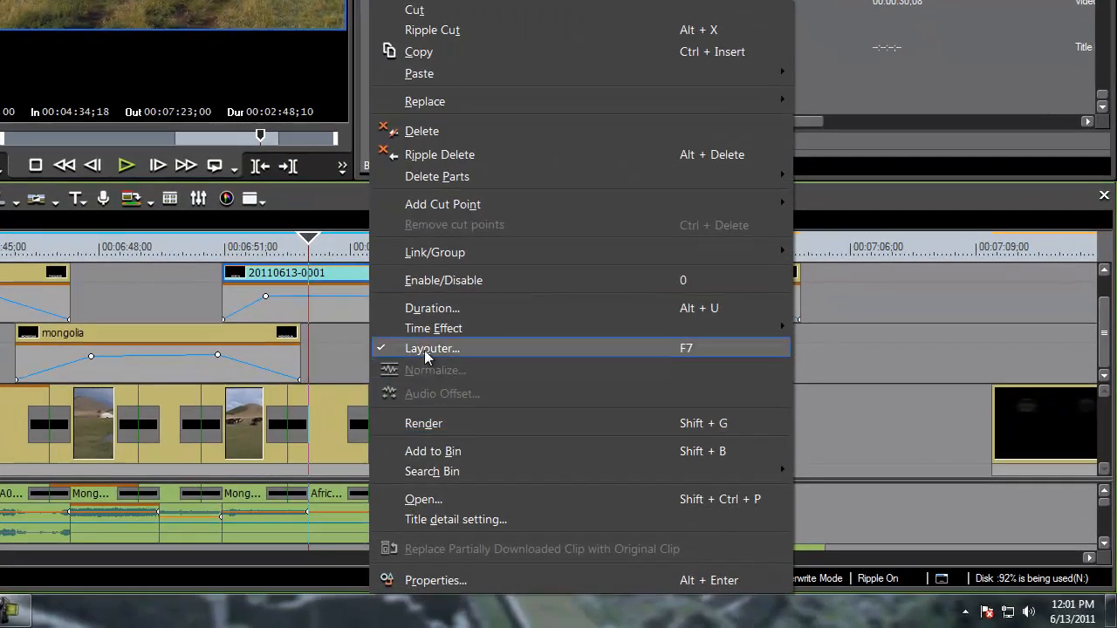
{"action": "left_click", "coordinate": [526, 389]}
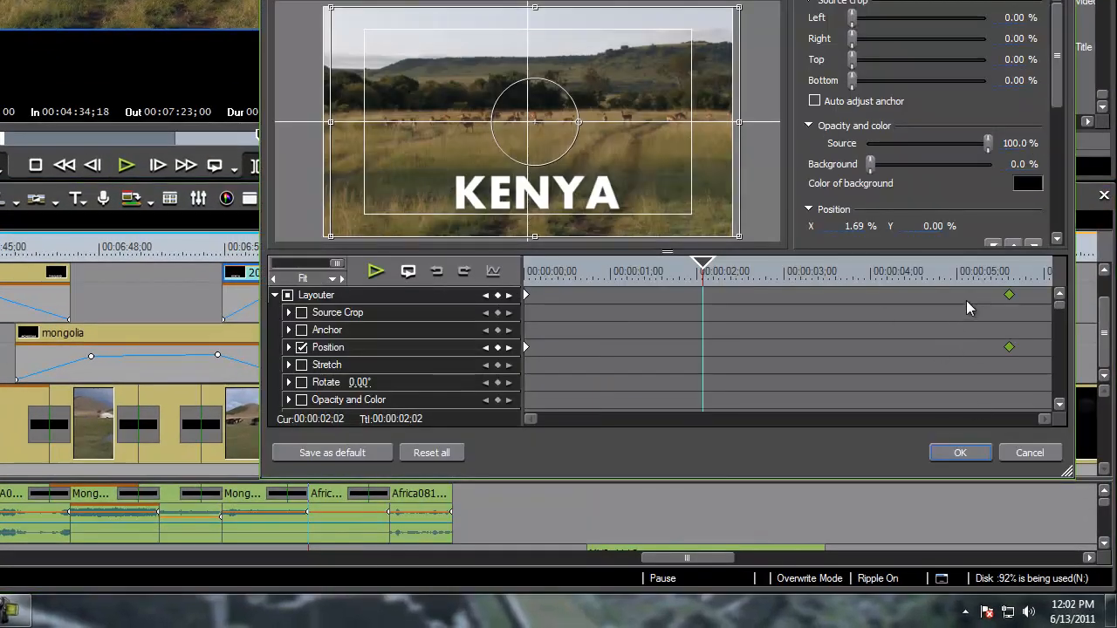
{"action": "left_click_drag", "start_coordinate": [991, 274], "coordinate": [1076, 346]}
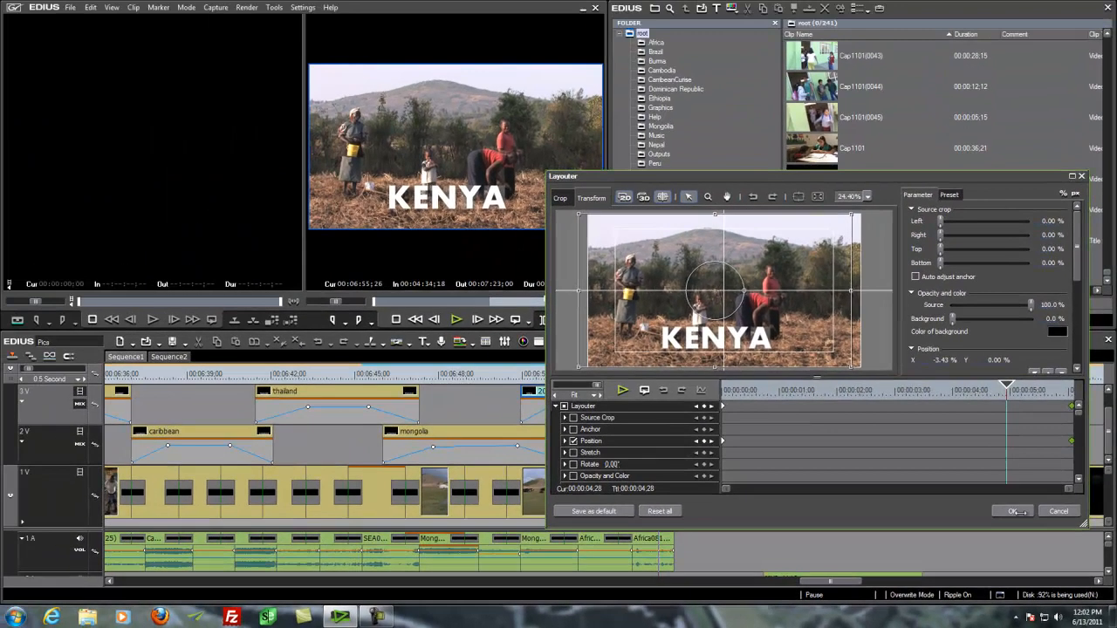
{"action": "left_click", "coordinate": [1014, 512]}
{"action": "left_click_drag", "start_coordinate": [659, 373], "coordinate": [597, 387]}
{"action": "key", "text": "space"}
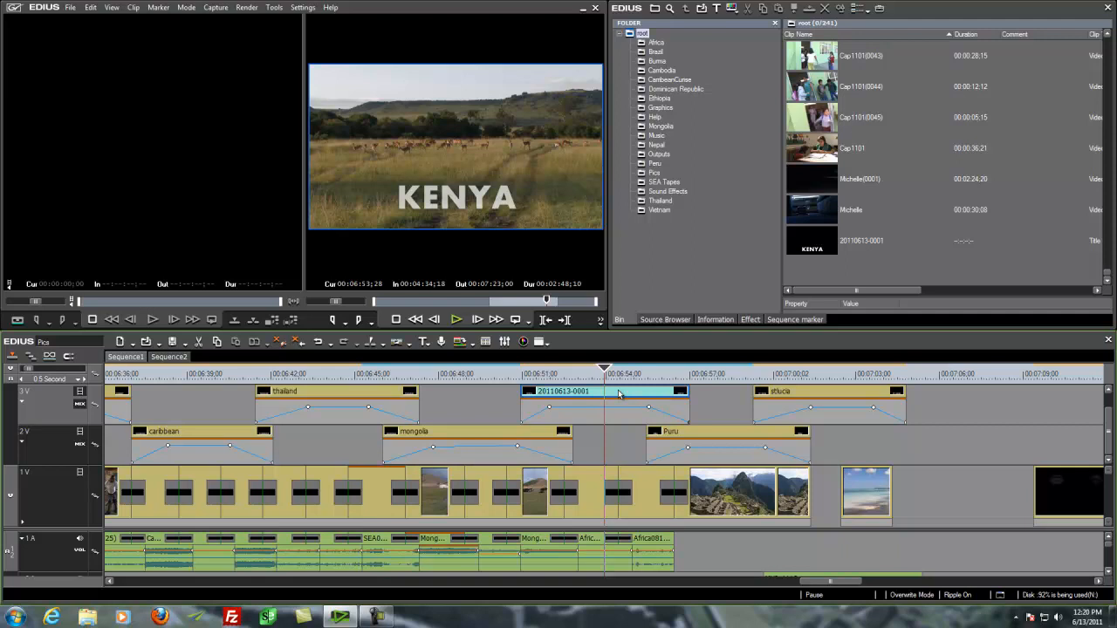
Reopen the KENYA title in Quick Titler, save its text style as a new style named Clean, and select that style
{"action": "double_click", "coordinate": [618, 395]}
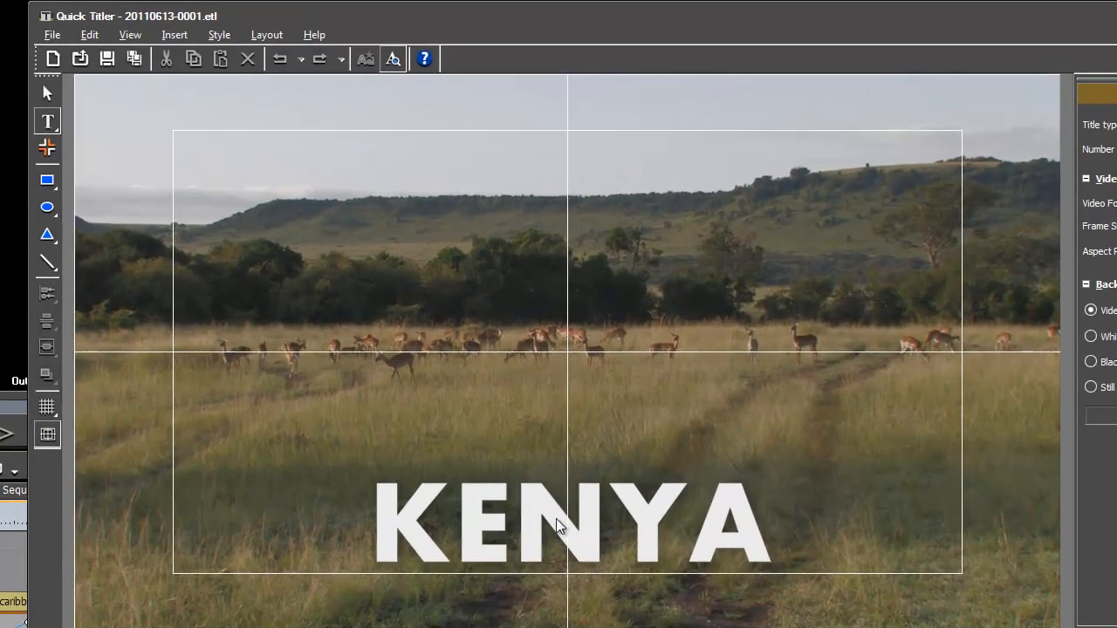
{"action": "left_click", "coordinate": [472, 515]}
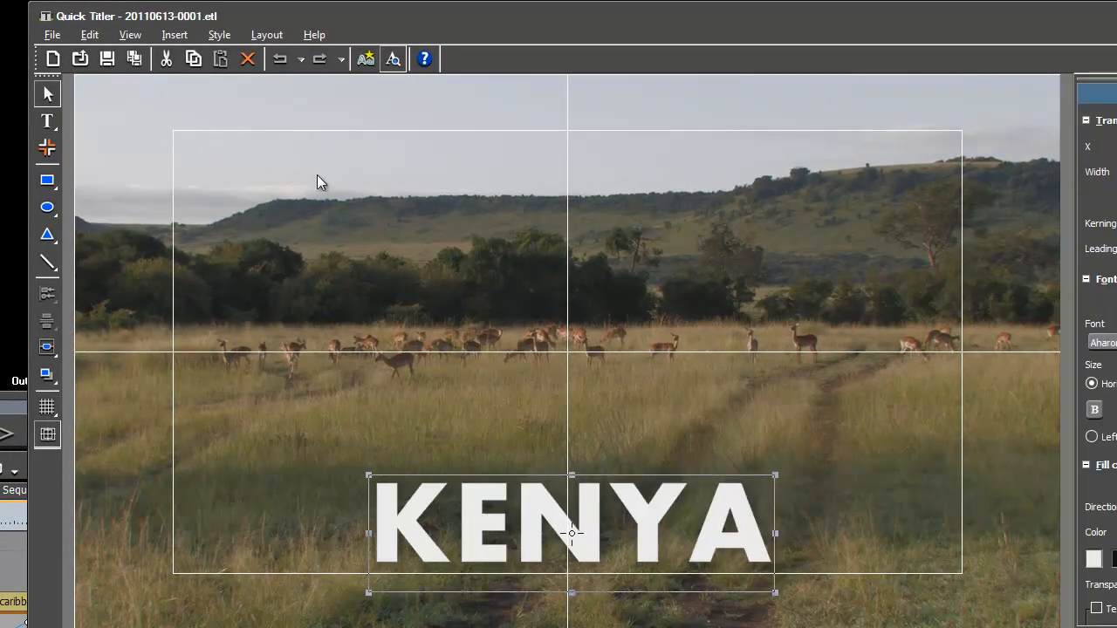
{"action": "left_click", "coordinate": [218, 39]}
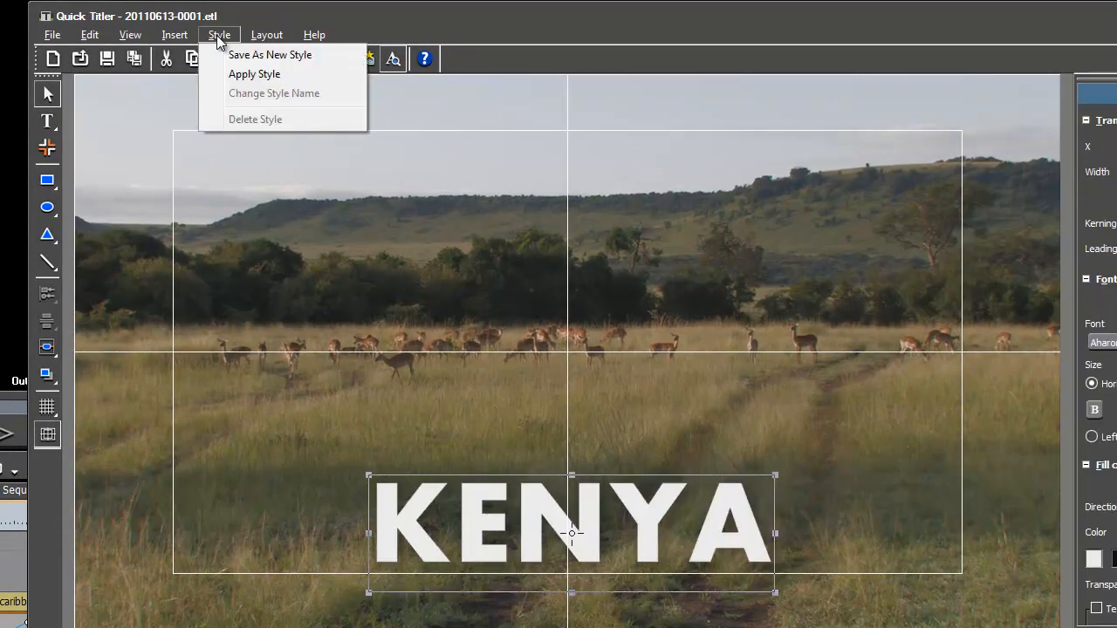
{"action": "left_click", "coordinate": [261, 56]}
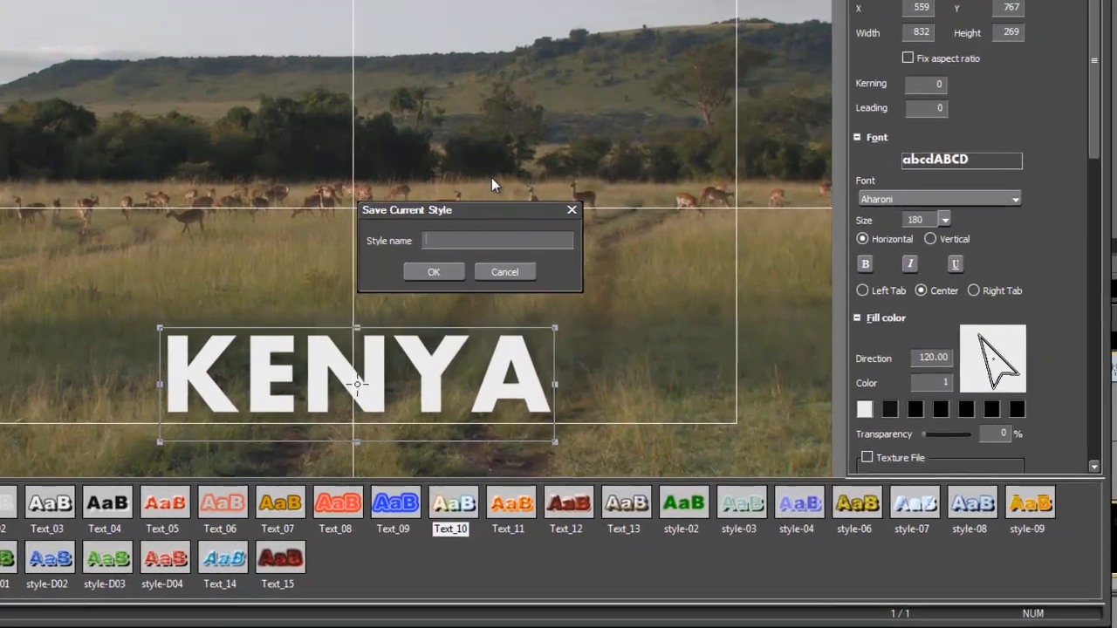
{"action": "type", "text": "Clean"}
{"action": "left_click", "coordinate": [406, 264]}
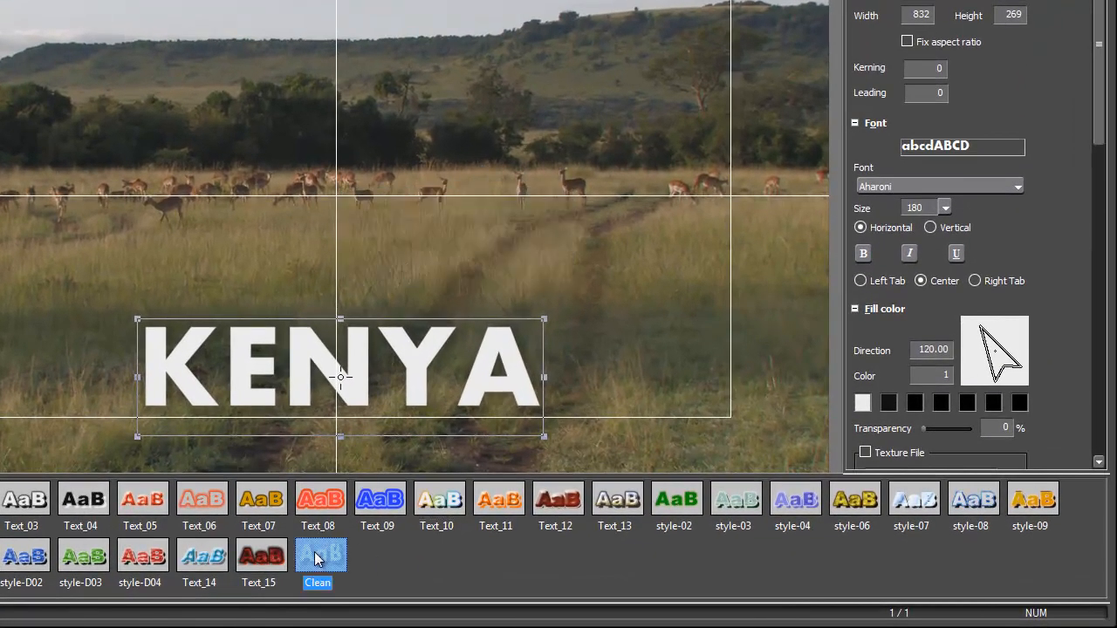
{"action": "left_click", "coordinate": [274, 558]}
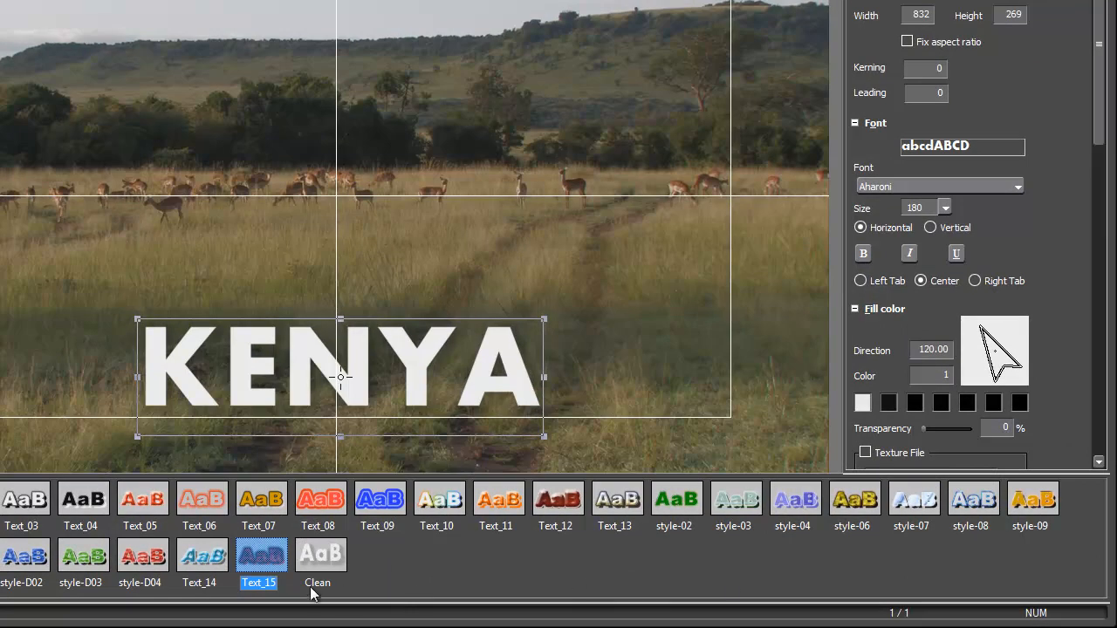
{"action": "left_click", "coordinate": [324, 559]}
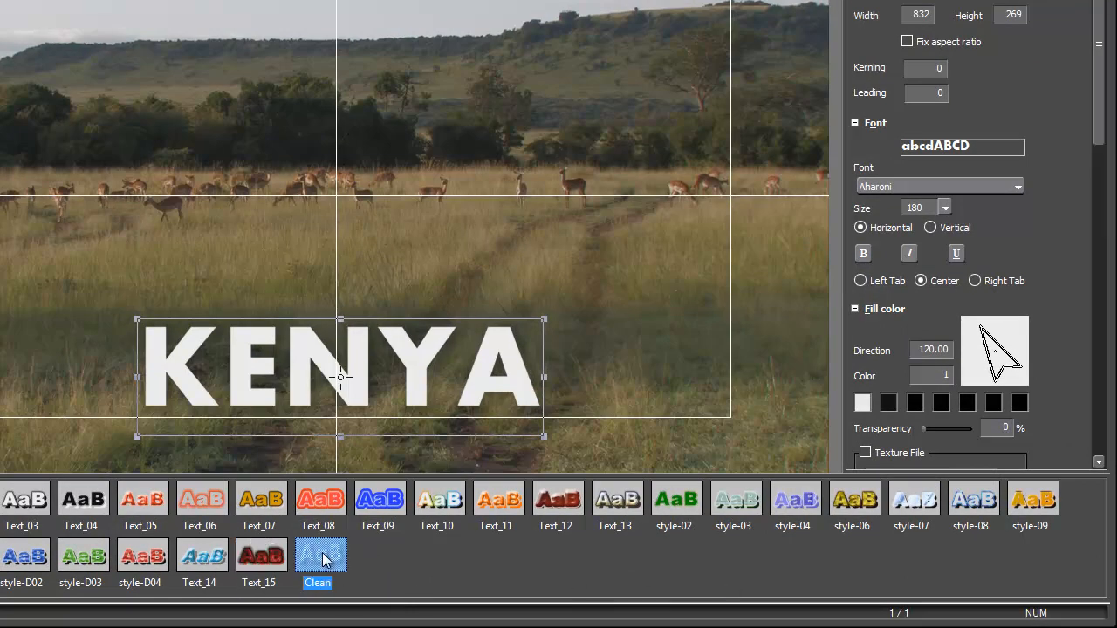